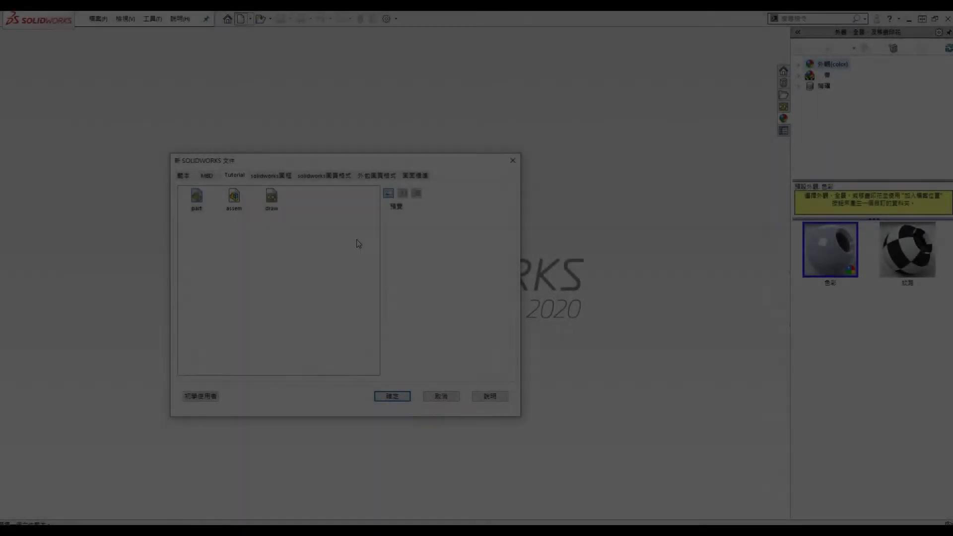
Create a new part and draw a vertical centerline up from the origin on the Front plane
left_click(196, 197)
double_click(195, 196)
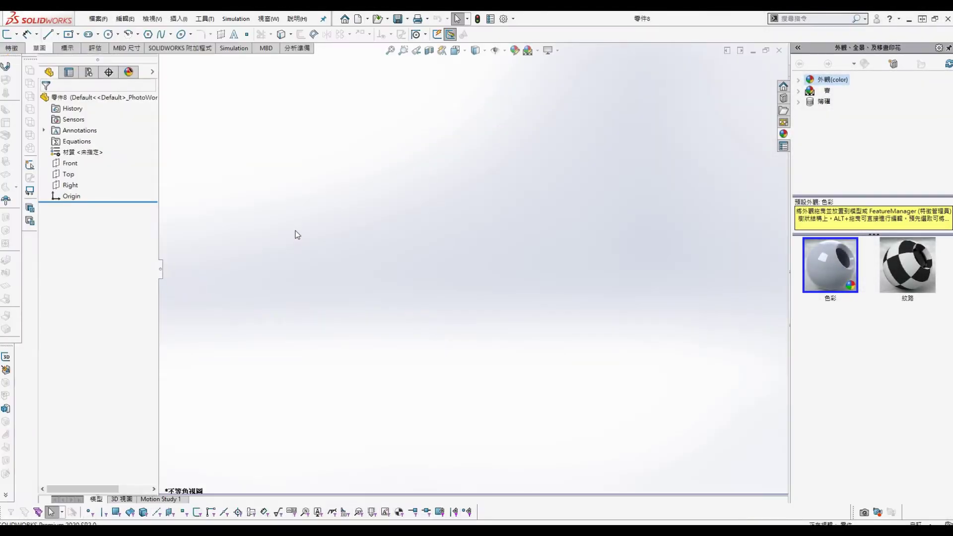
left_click(71, 165)
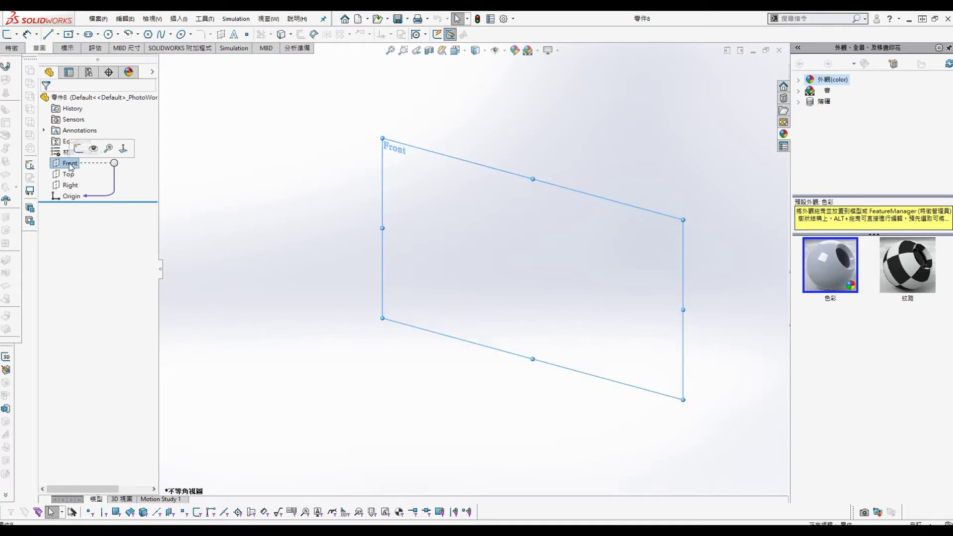
left_click(78, 148)
key("s")
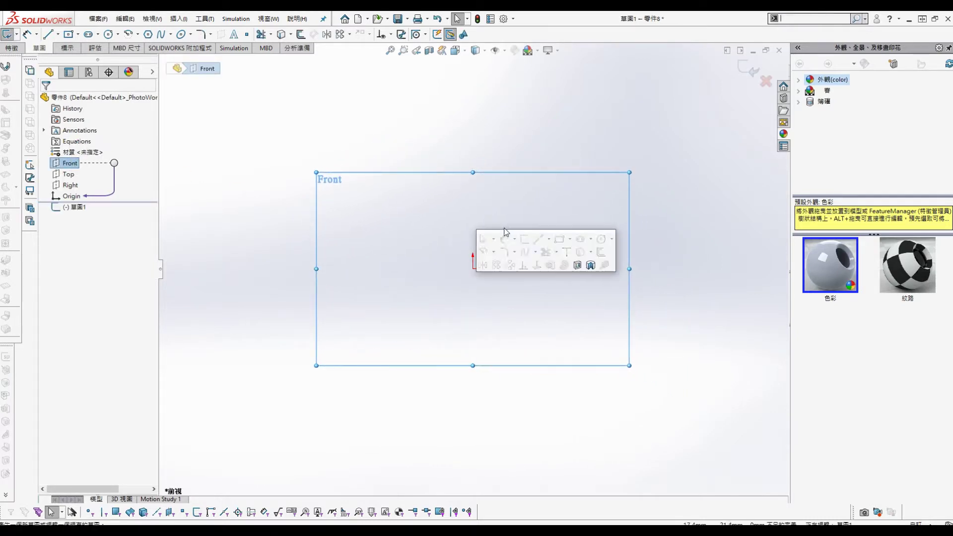
left_click(548, 239)
left_click(540, 266)
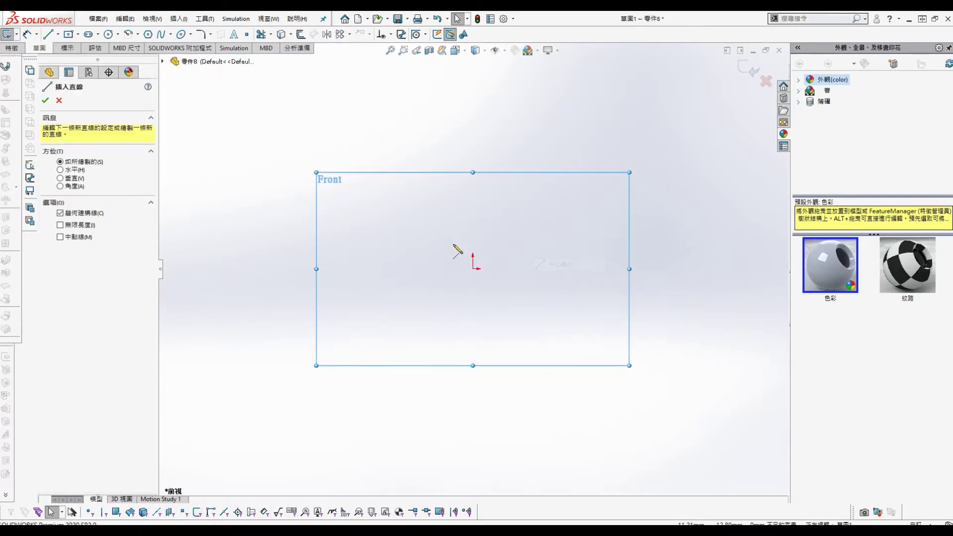
scroll(423, 303, "down", 2)
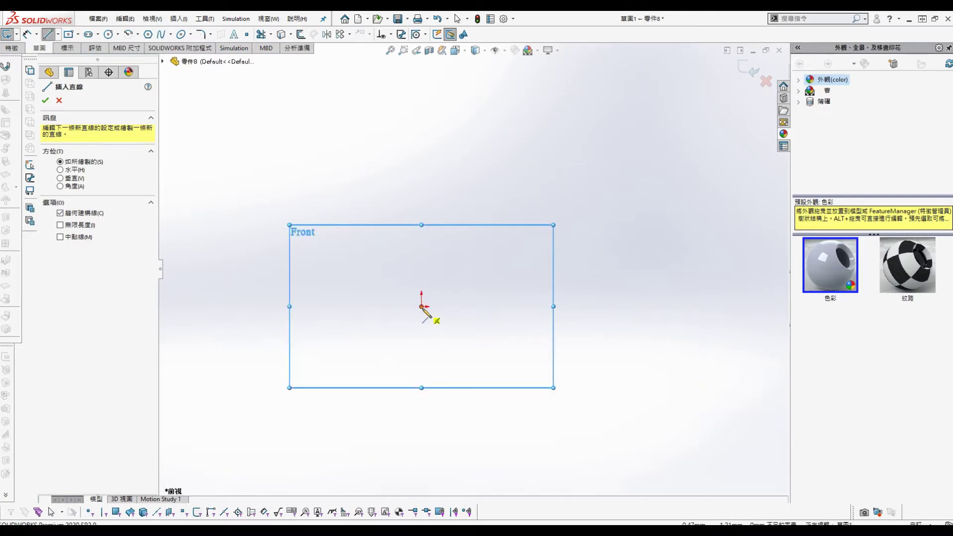
left_click(422, 306)
left_click(422, 92)
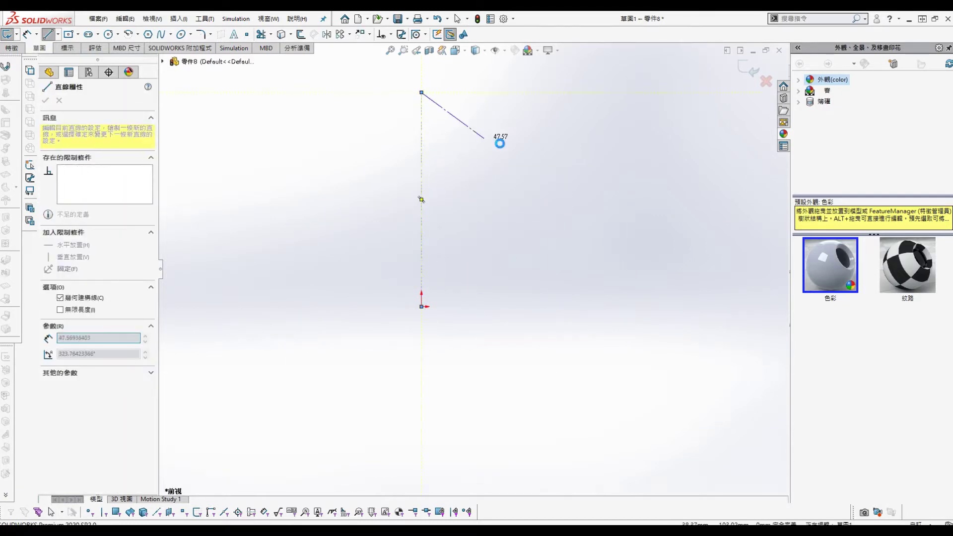
key("Escape")
Draw a corner rectangle from the origin beside the centerline, discarding a mistaken center rectangle
key("s")
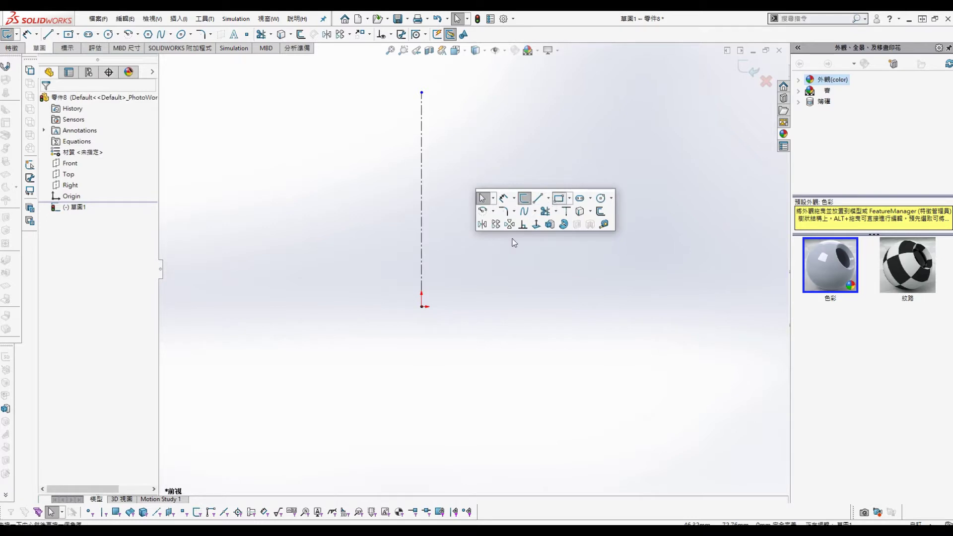
left_click(558, 198)
left_click(422, 306)
left_click(433, 188)
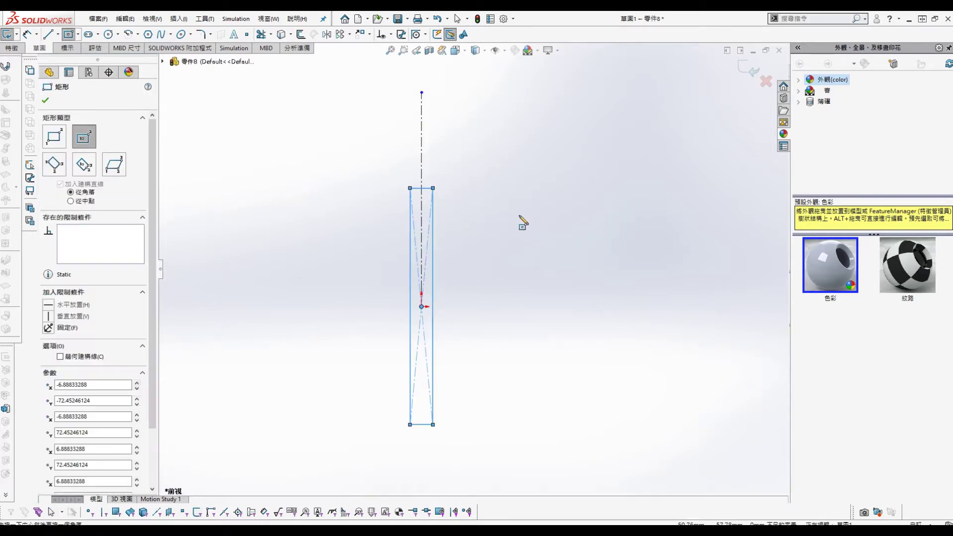
key("Delete")
left_click(537, 274)
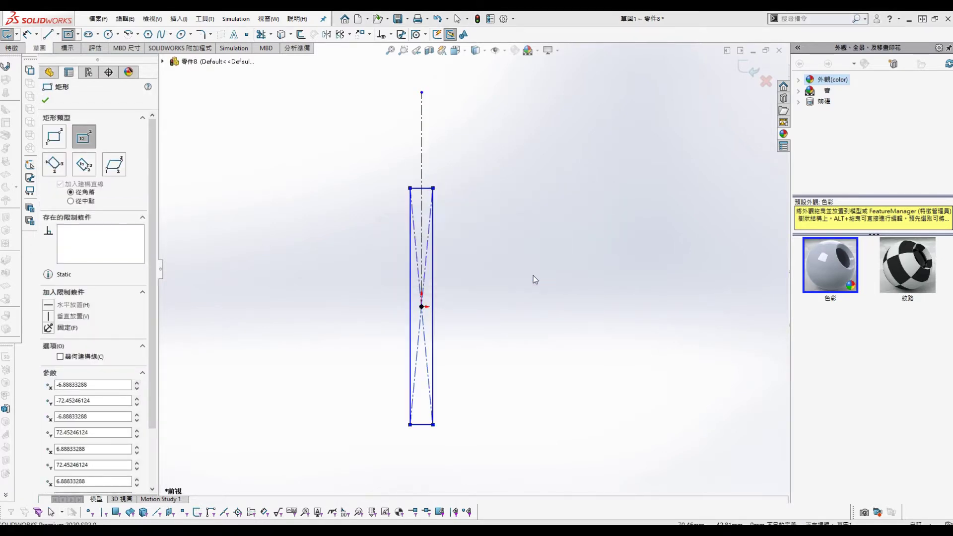
key("s")
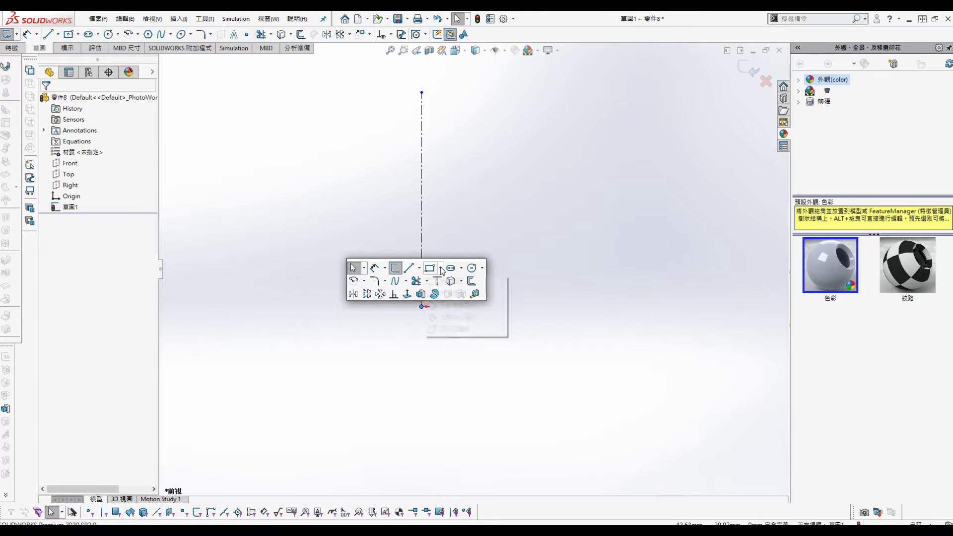
left_click(429, 269)
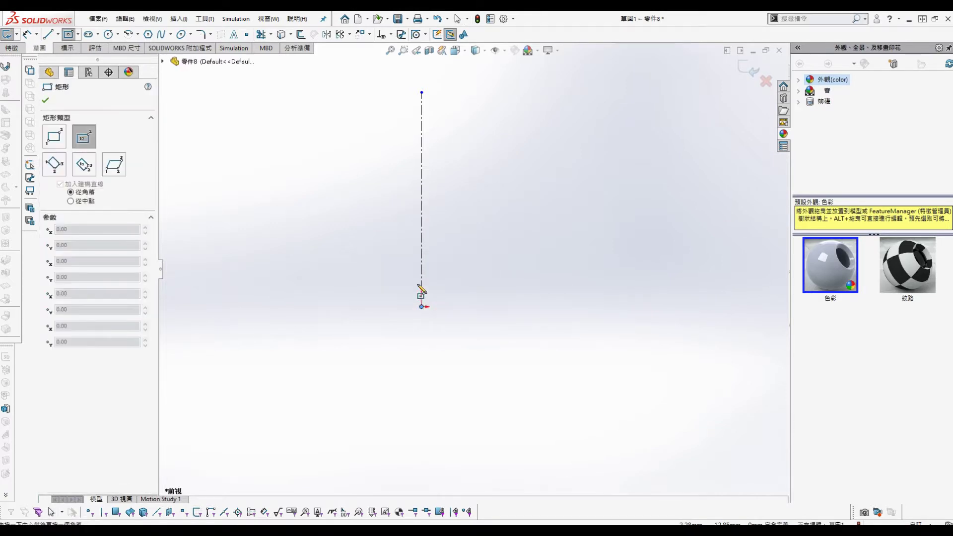
left_click(54, 136)
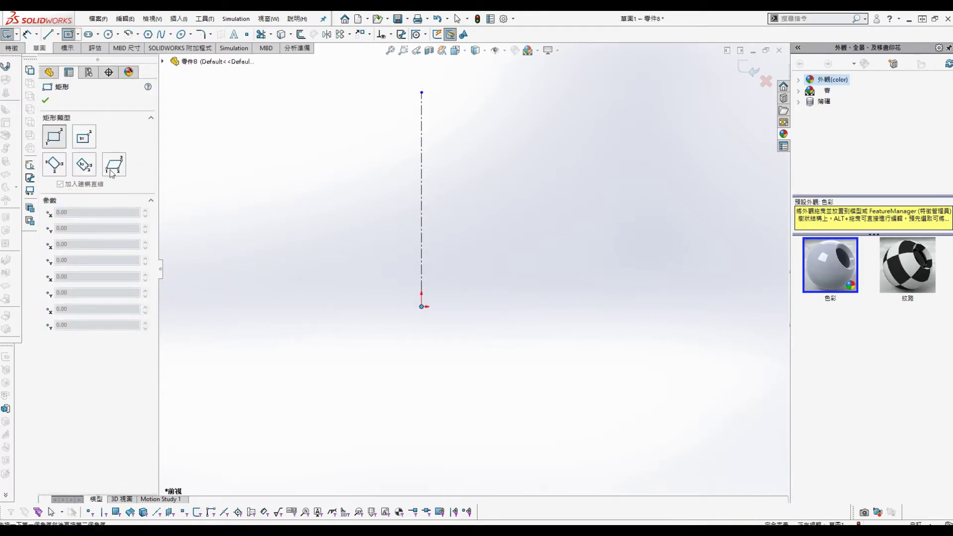
left_click(421, 306)
left_click(449, 164)
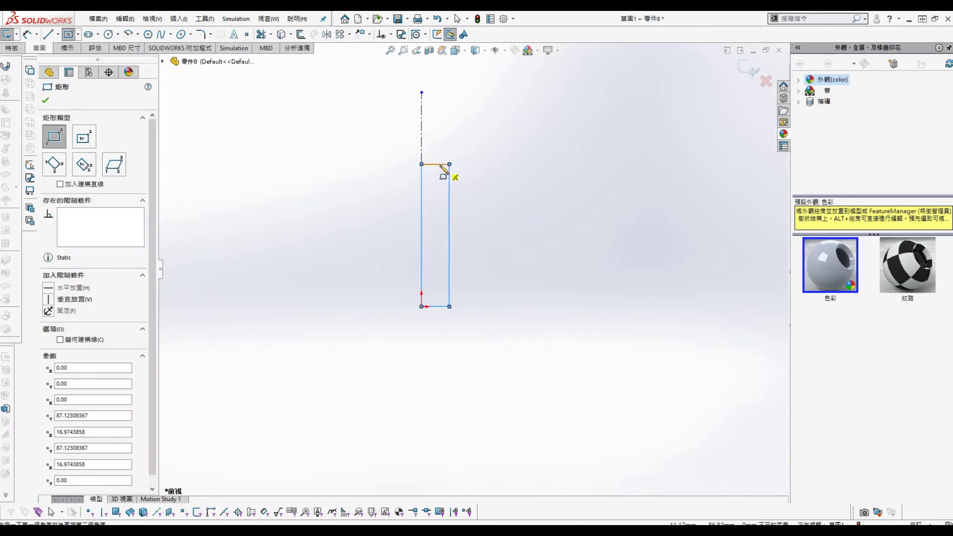
Dimension the rectangle's right edge about the centerline as a diameter of 20
key("s")
left_click(514, 175)
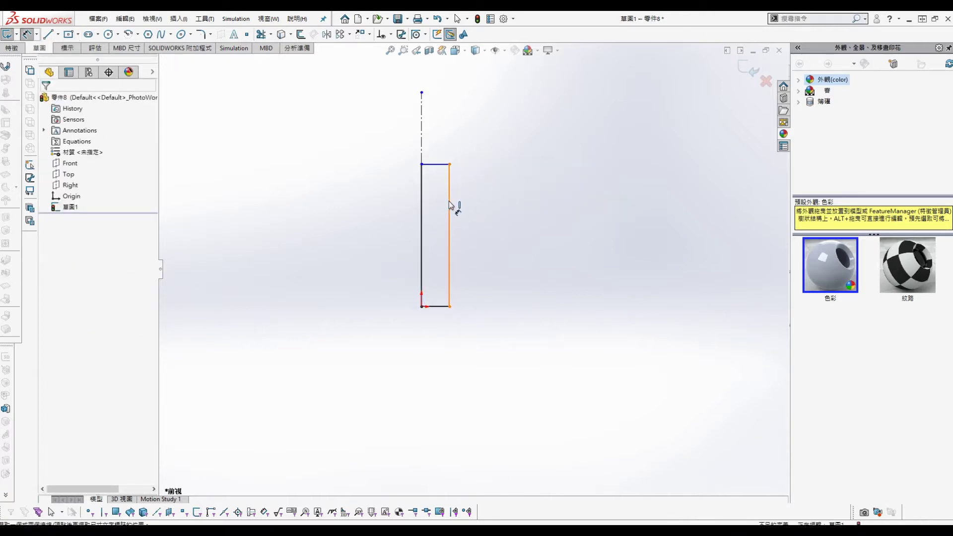
left_click(449, 206)
left_click(421, 139)
left_click(324, 203)
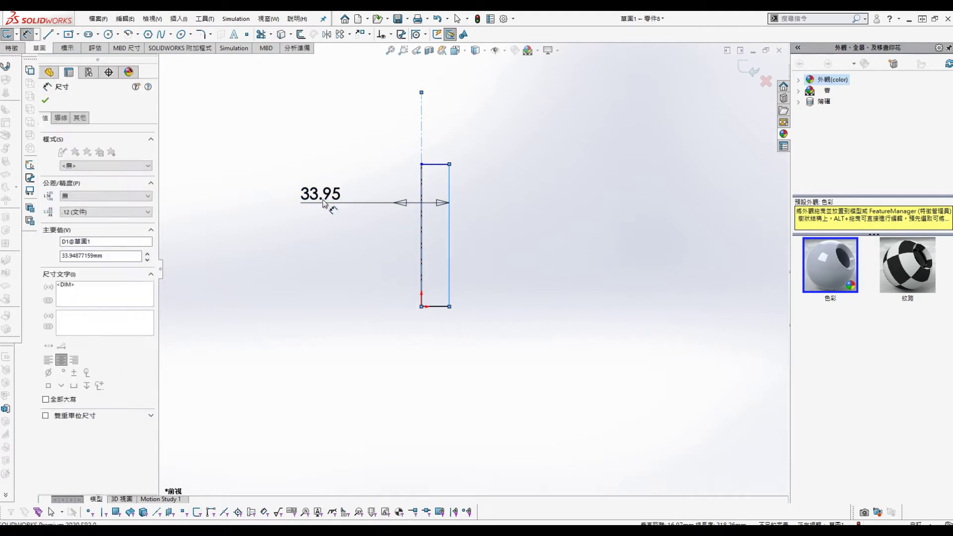
type("20")
key("Return")
Set the rectangle's vertical height dimension to 200
left_click(422, 282)
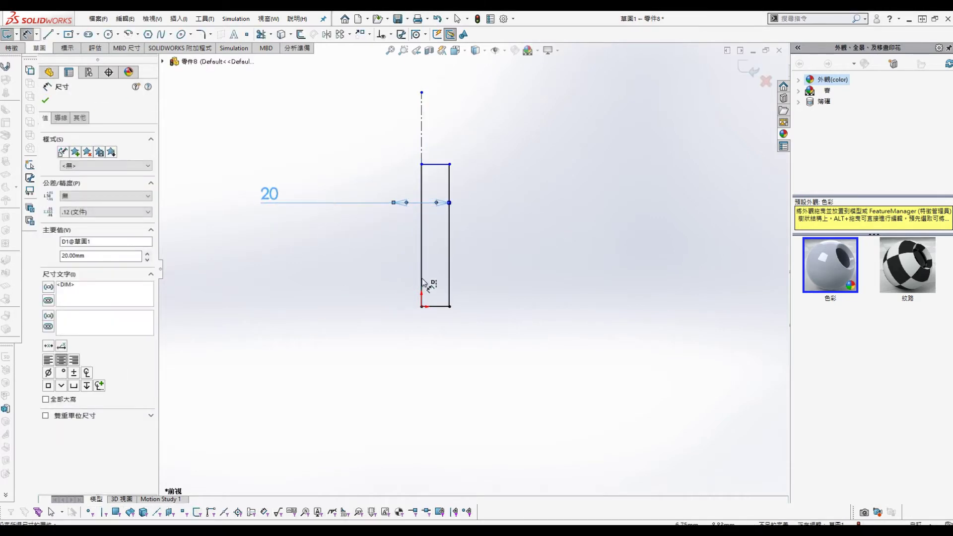
left_click(449, 278)
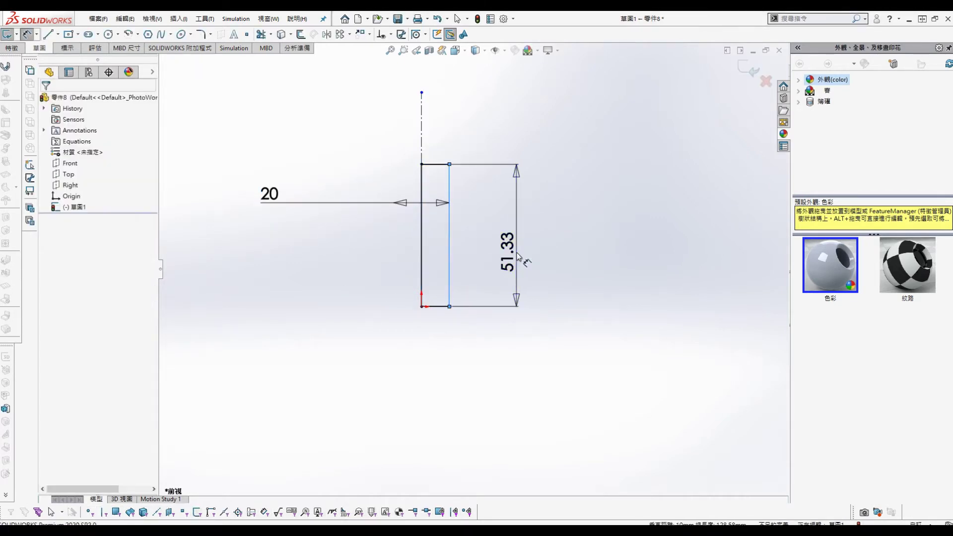
left_click(514, 260)
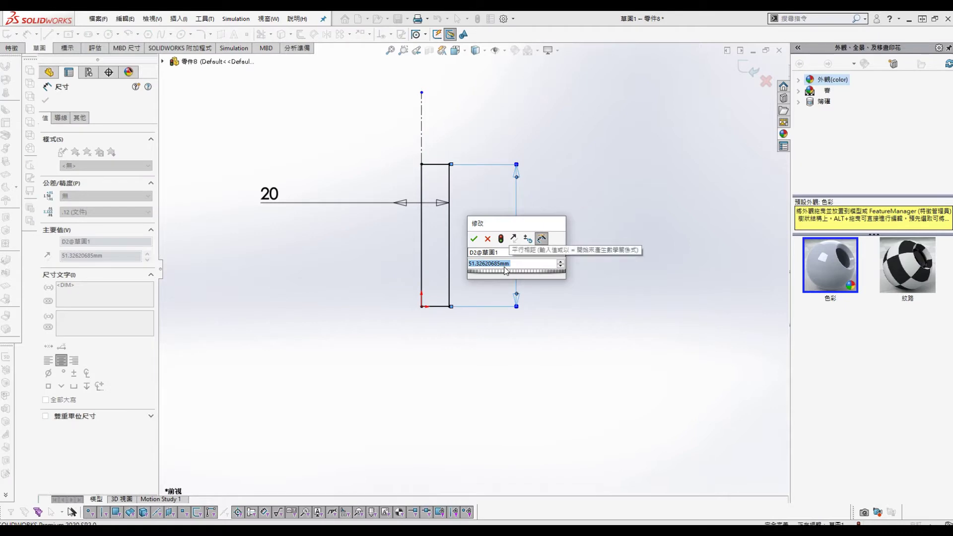
type("200")
key("Return")
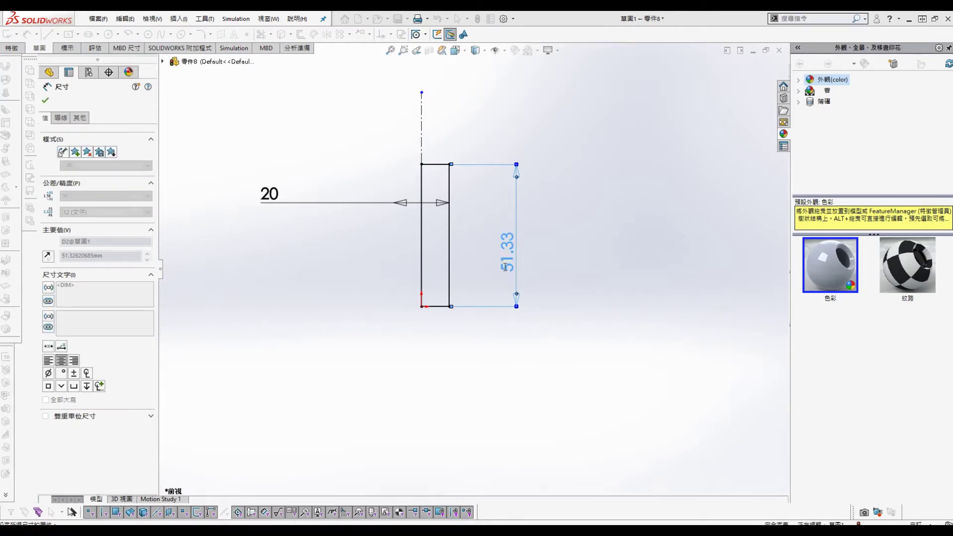
key("s")
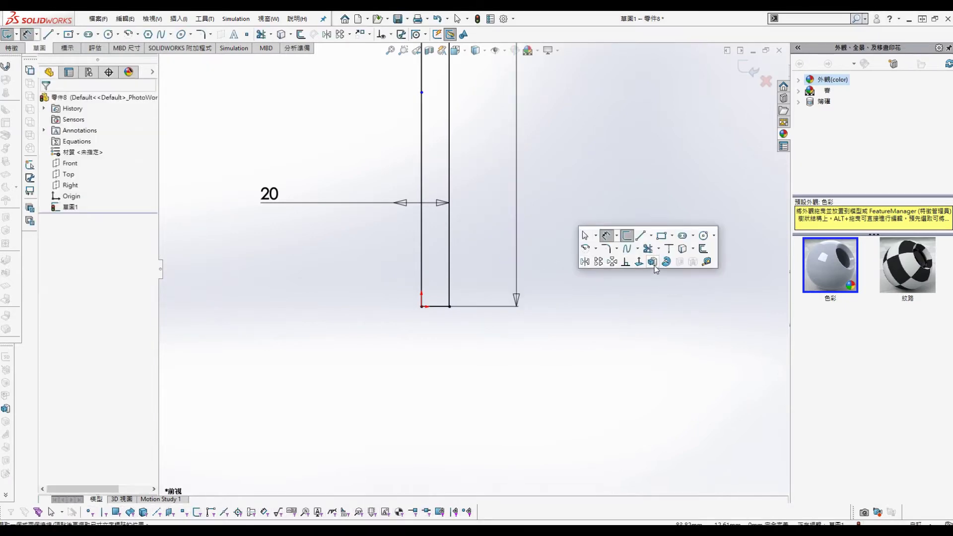
Revolve the sketch 360° into a rod and colour the part blue-violet (RGB 123/111/255)
left_click(671, 261)
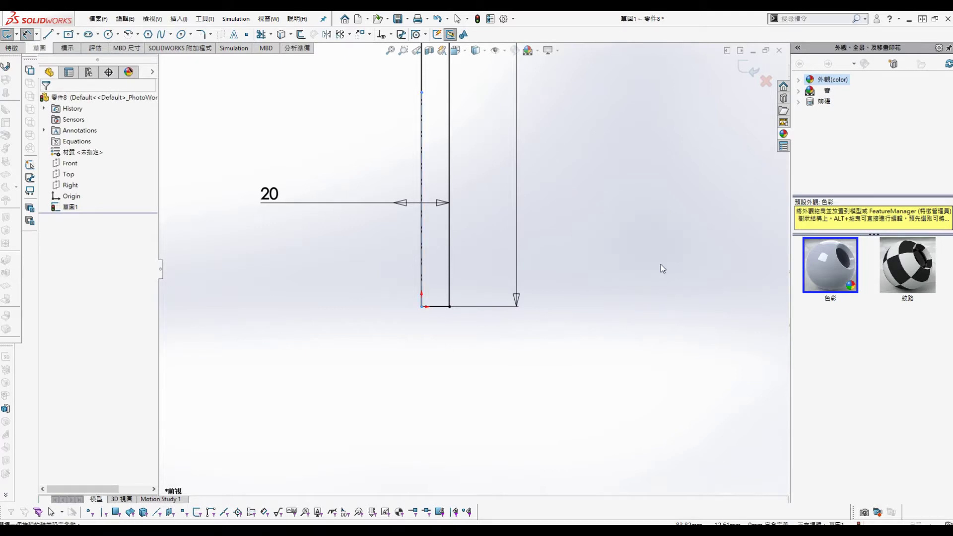
left_click(44, 99)
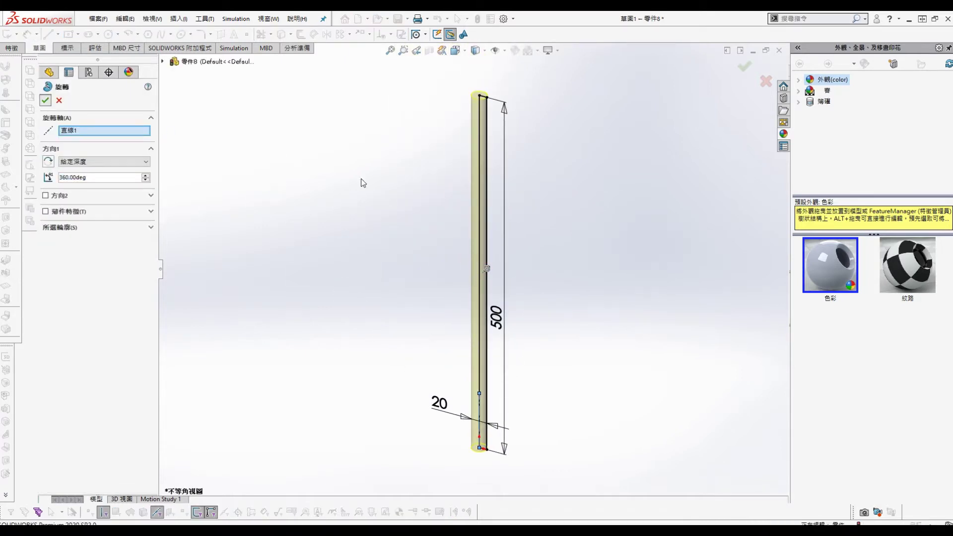
right_click(101, 99)
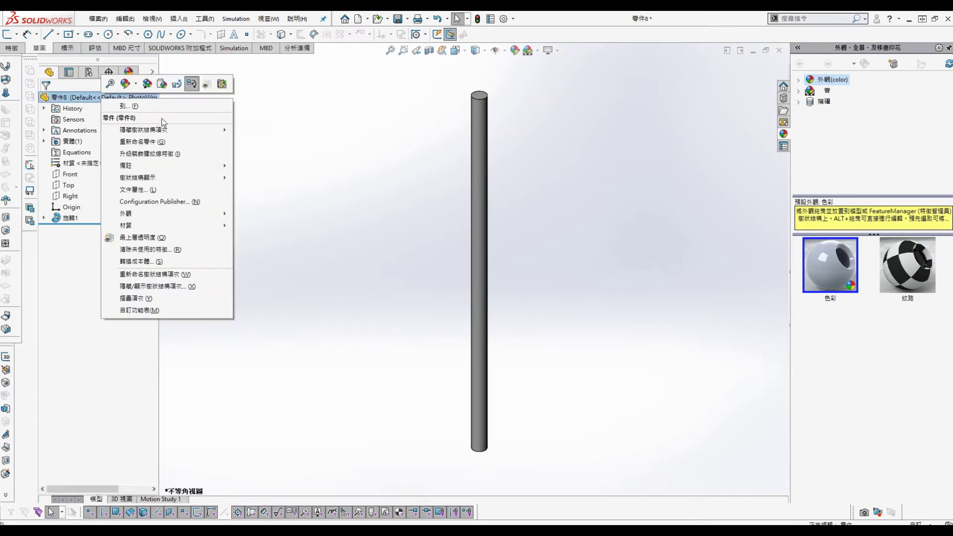
left_click(249, 220)
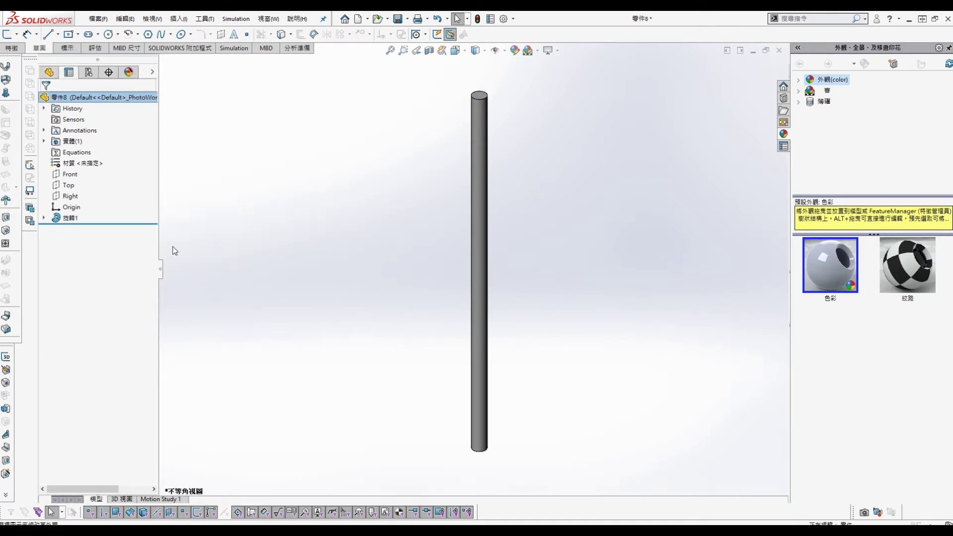
left_click(123, 334)
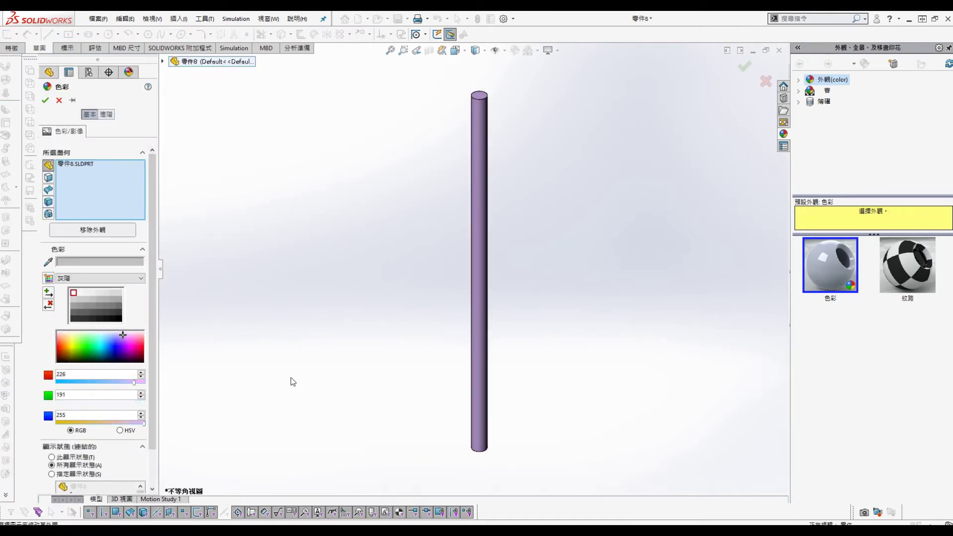
left_click(117, 339)
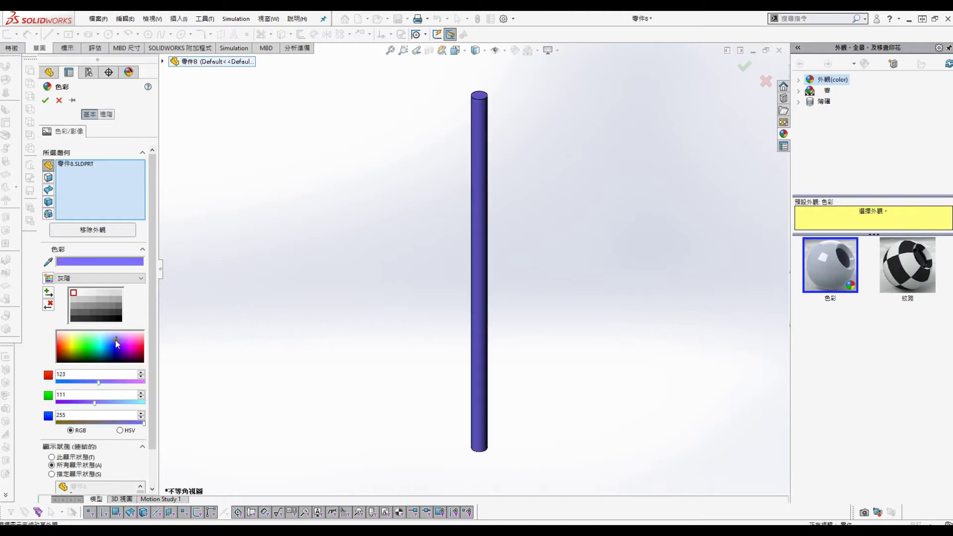
left_click(44, 101)
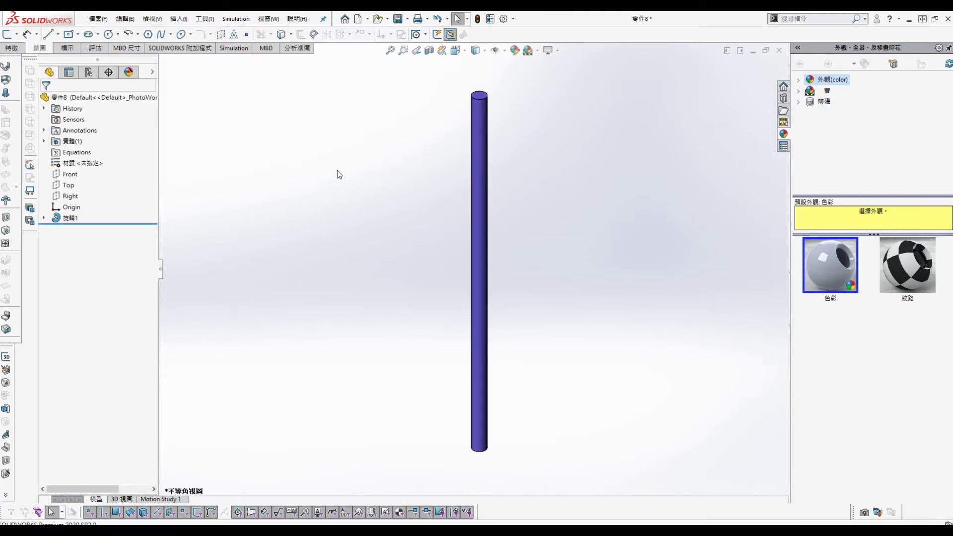
Save the rod part as 棍子
key("ctrl+s")
type("棍子")
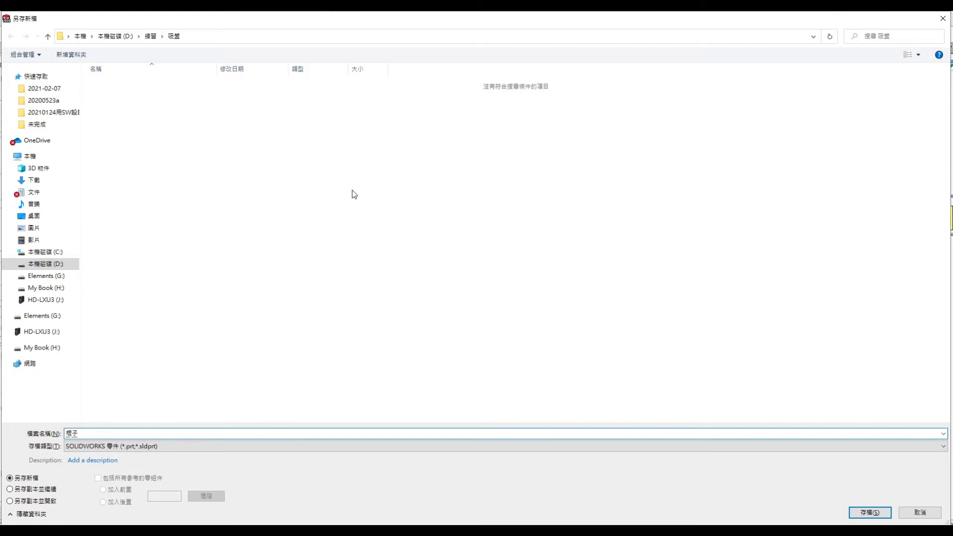
key("Return")
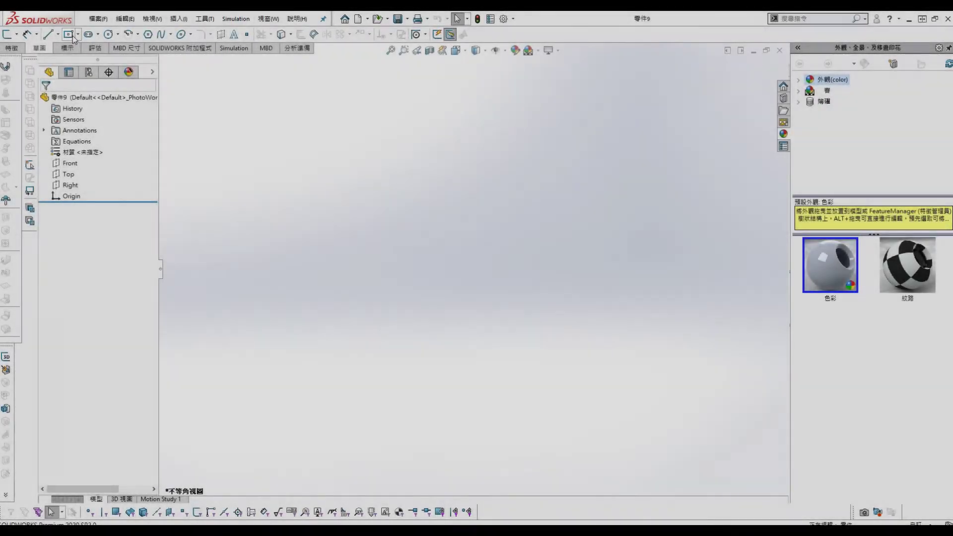
Draw a center rectangle at the origin on the Top plane
left_click(7, 34)
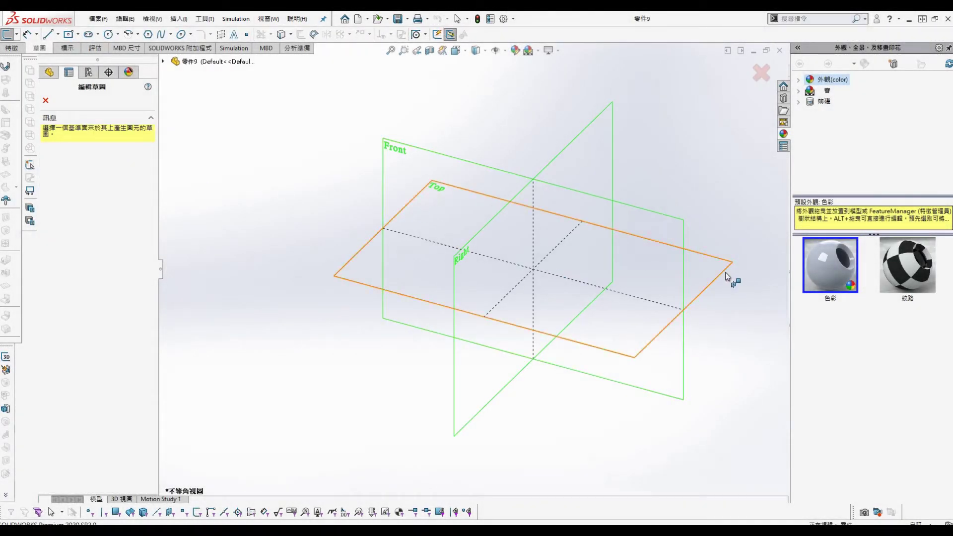
left_click(707, 283)
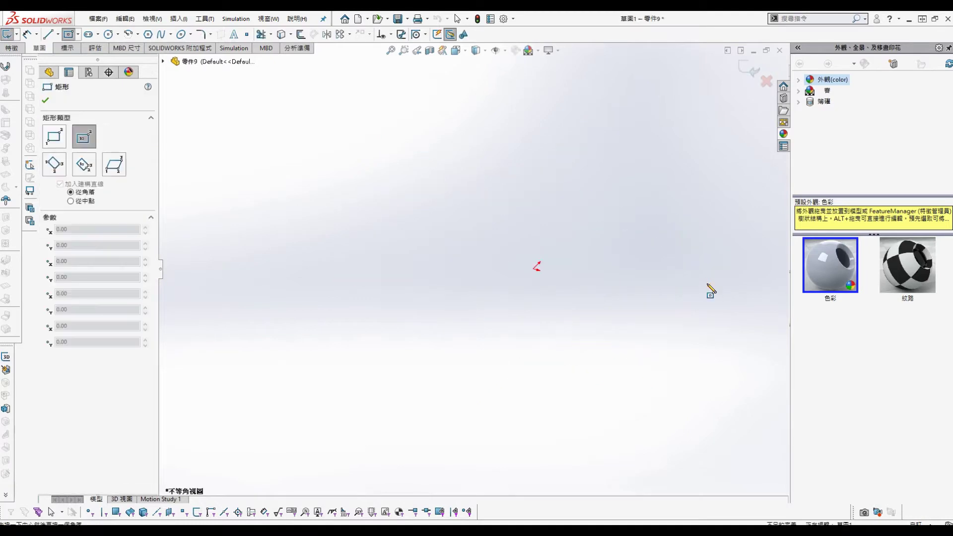
key("Escape")
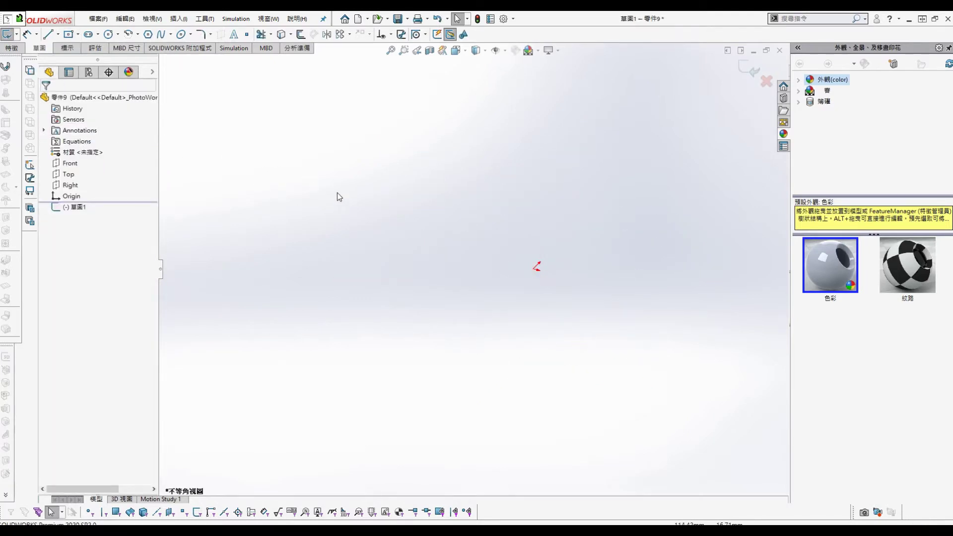
key("s")
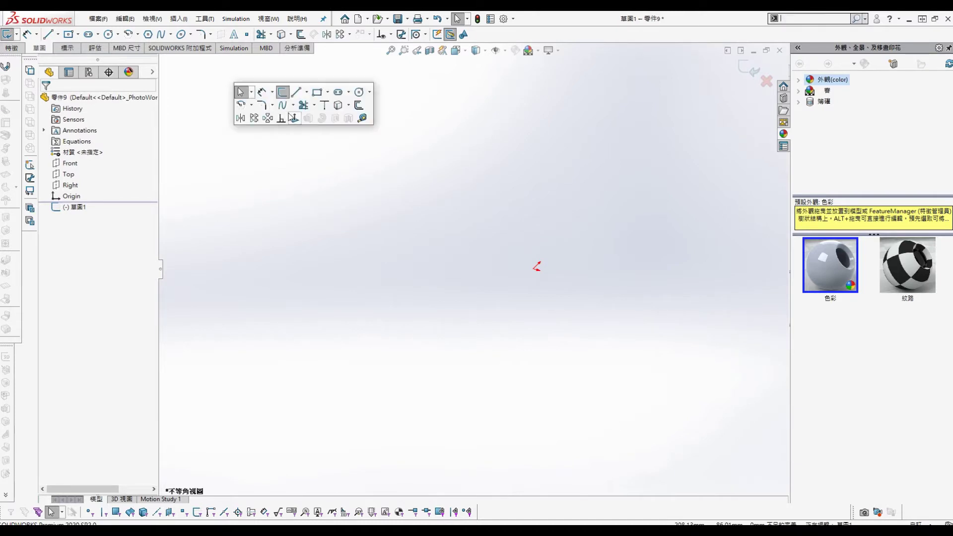
left_click(327, 92)
left_click(337, 117)
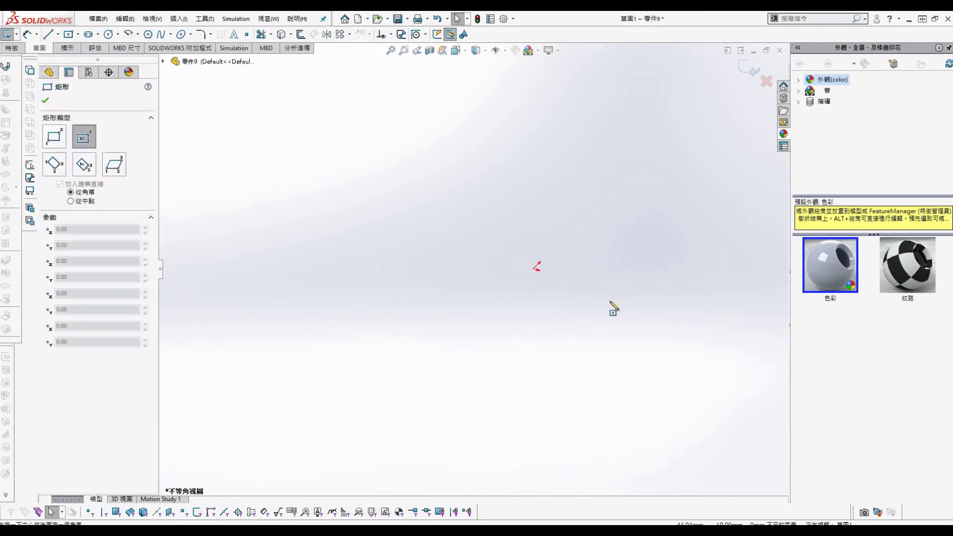
left_click(533, 268)
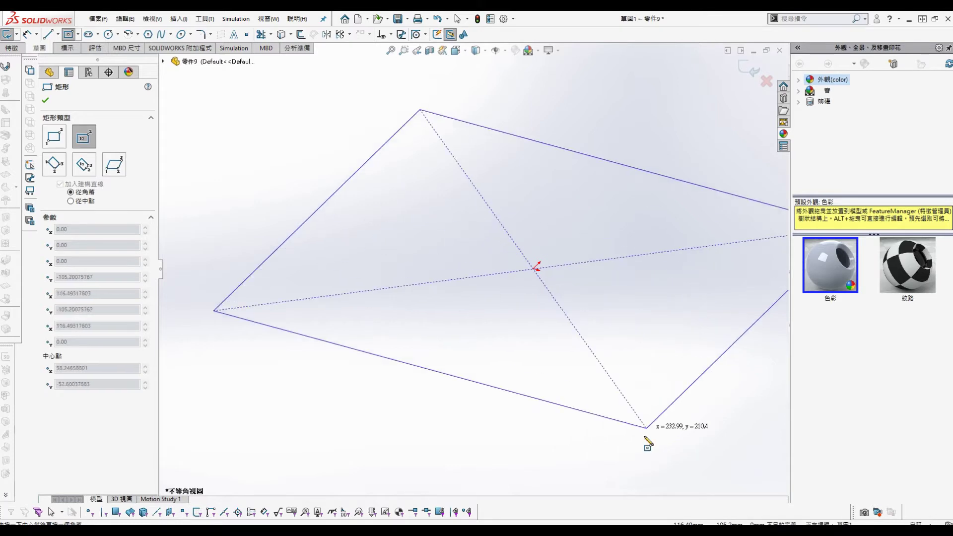
left_click(584, 373)
key("Escape")
scroll(534, 234, "up", 2)
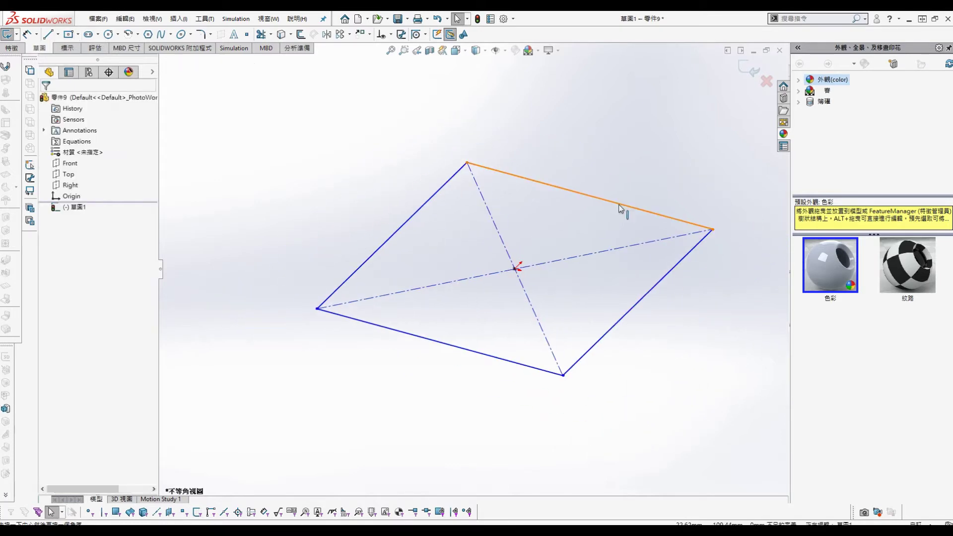
Make two rectangle sides equal and dimension one side 400
left_click(621, 204)
left_click(654, 287, "ctrl")
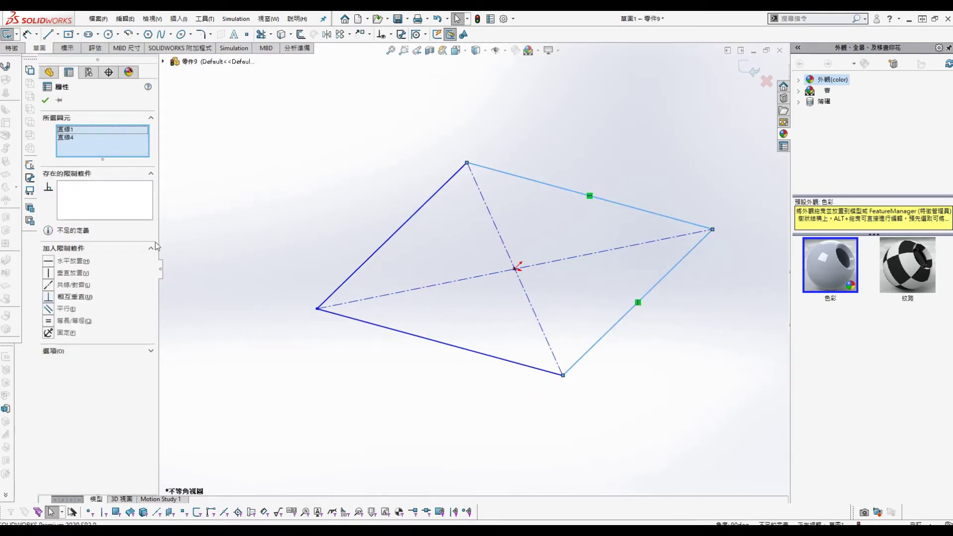
left_click(56, 323)
left_click(436, 149)
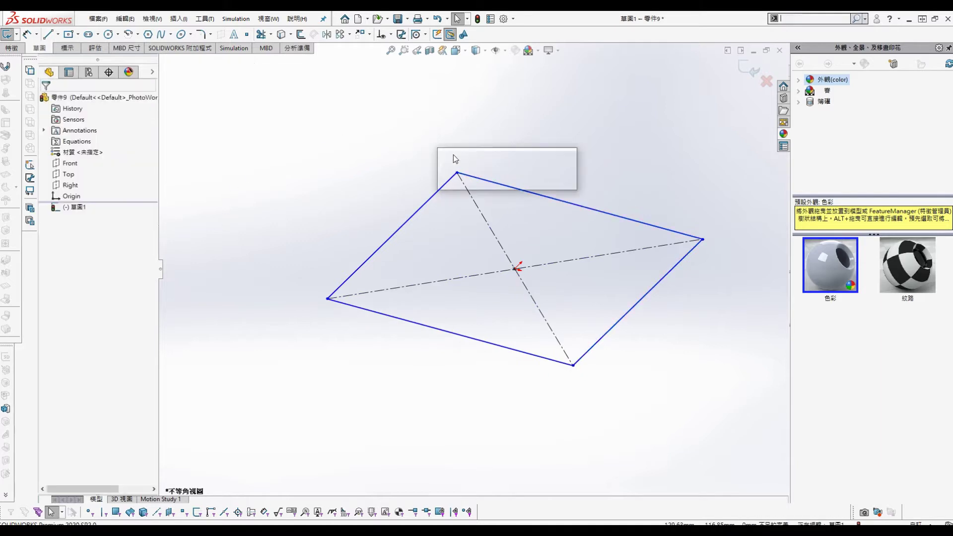
left_click(550, 197)
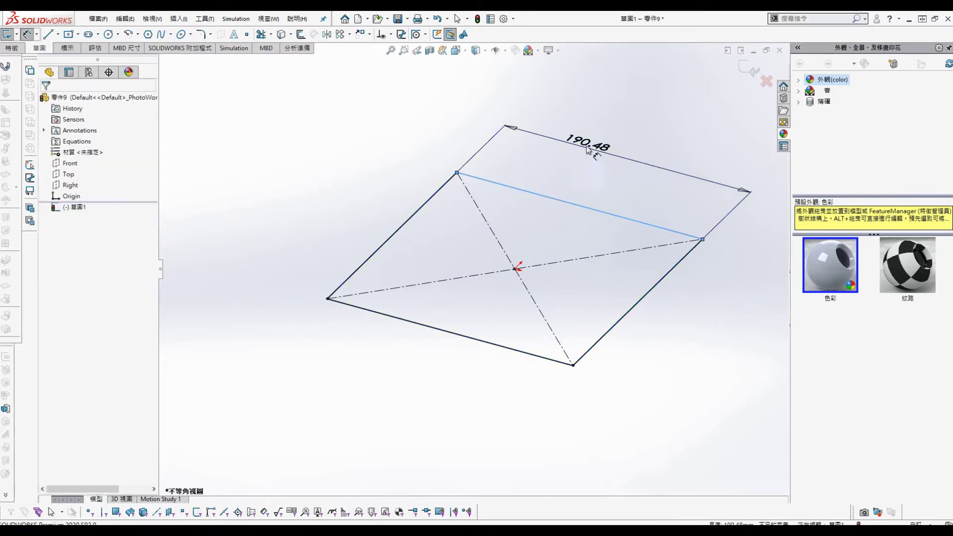
left_click(584, 148)
type("400")
key("Return")
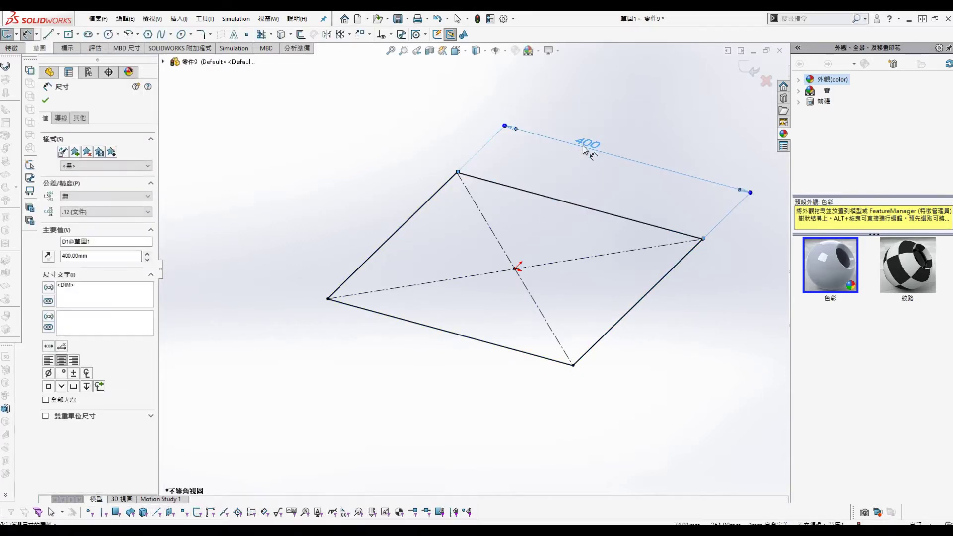
Extrude the square sketch 10 mm into a plate
key("s")
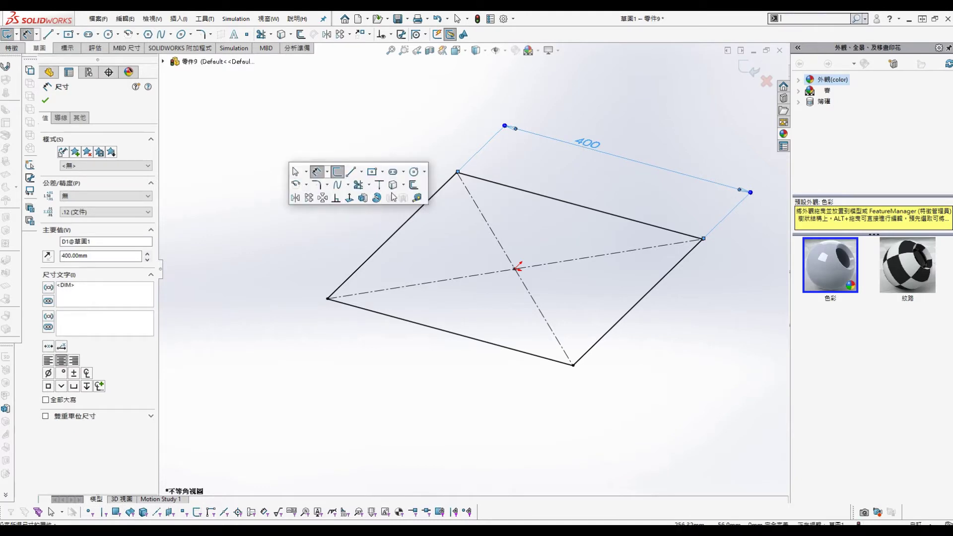
left_click(362, 198)
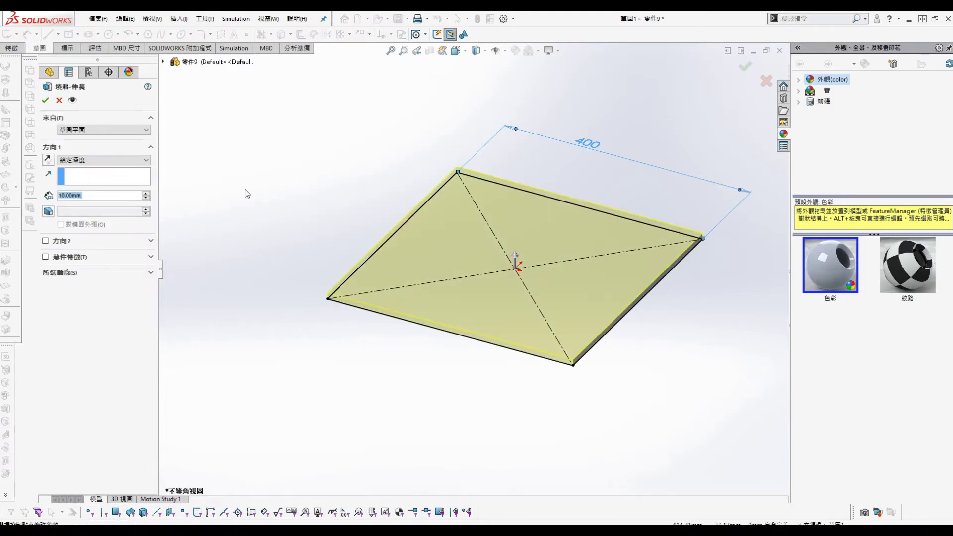
left_click(45, 101)
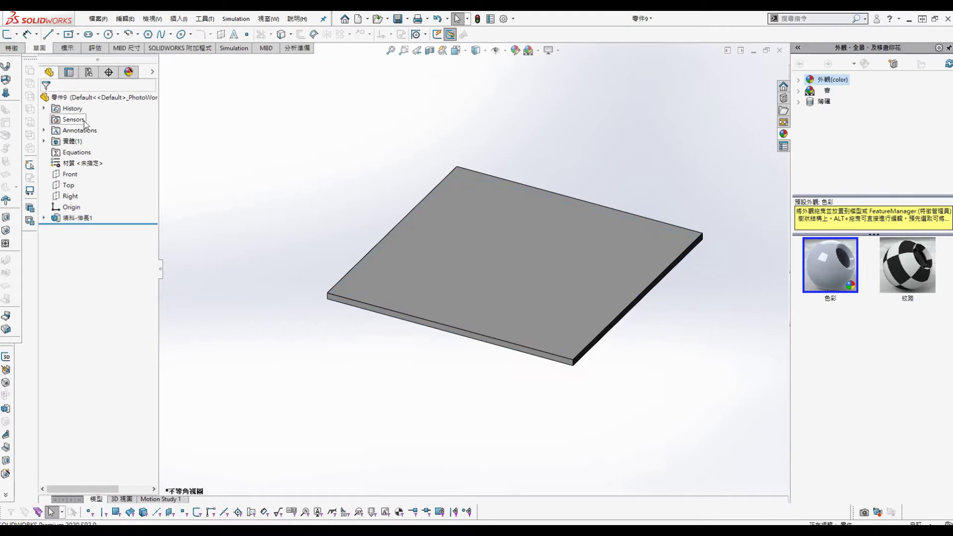
Colour the plate green (53, 247, 0) and begin saving the part
right_click(94, 102)
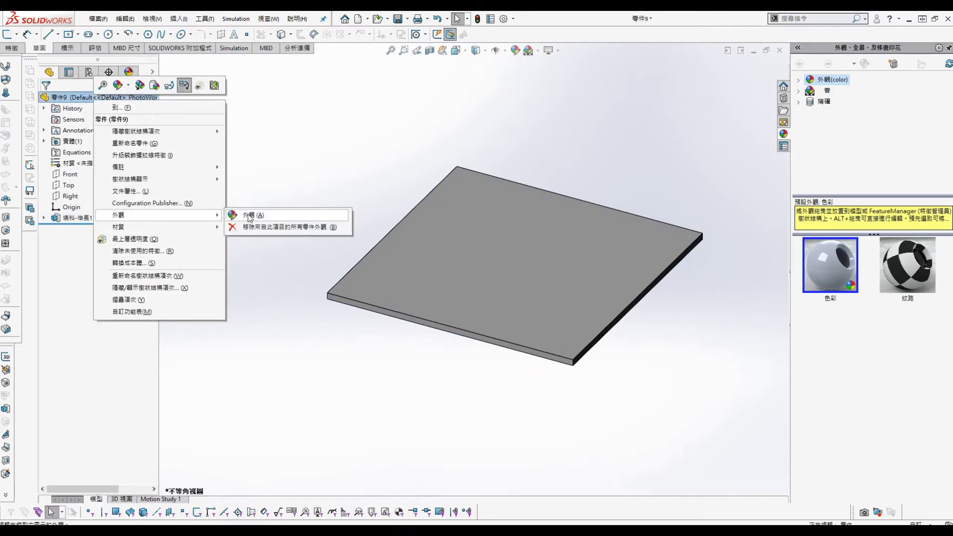
left_click(247, 223)
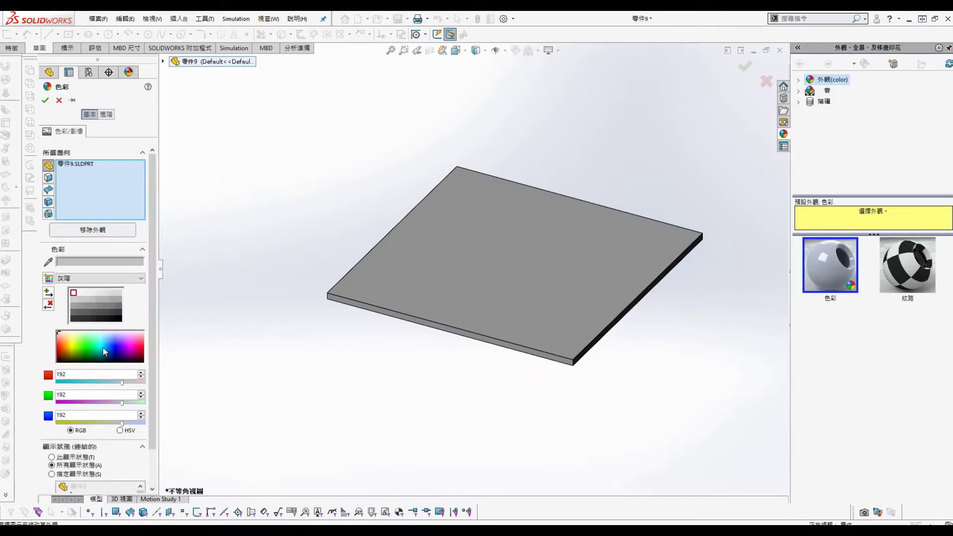
left_click(83, 347)
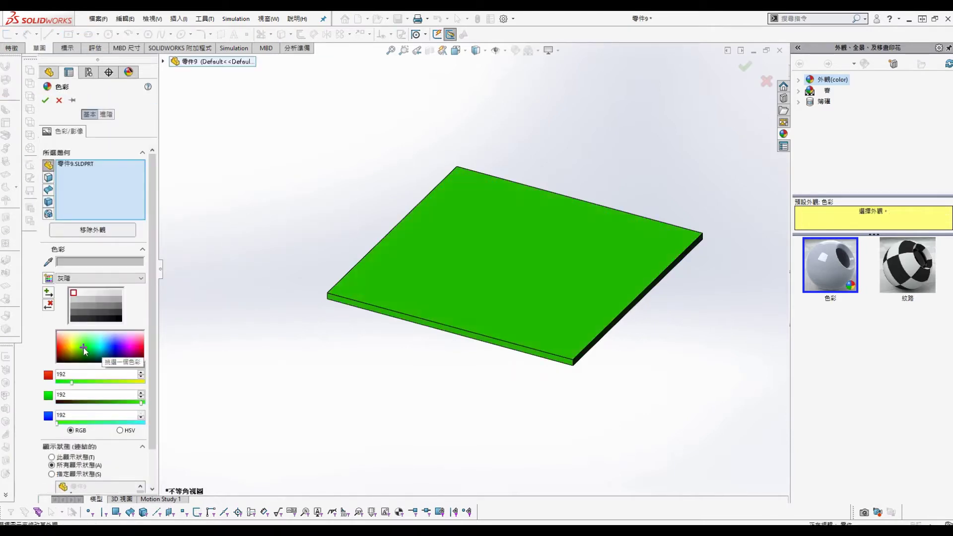
left_click(45, 102)
key("ctrl+s")
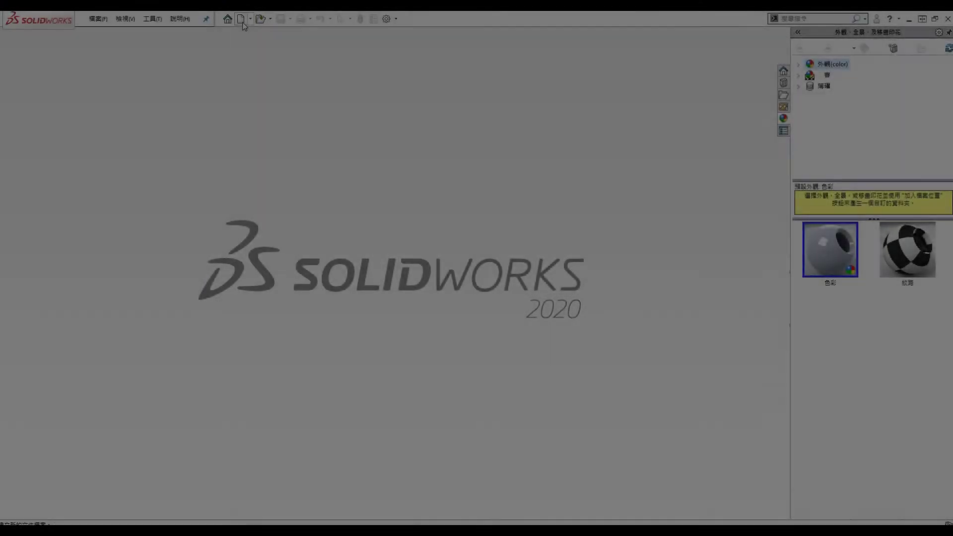
Create a new assembly and insert the 板子 plate part at the origin
left_click(242, 22)
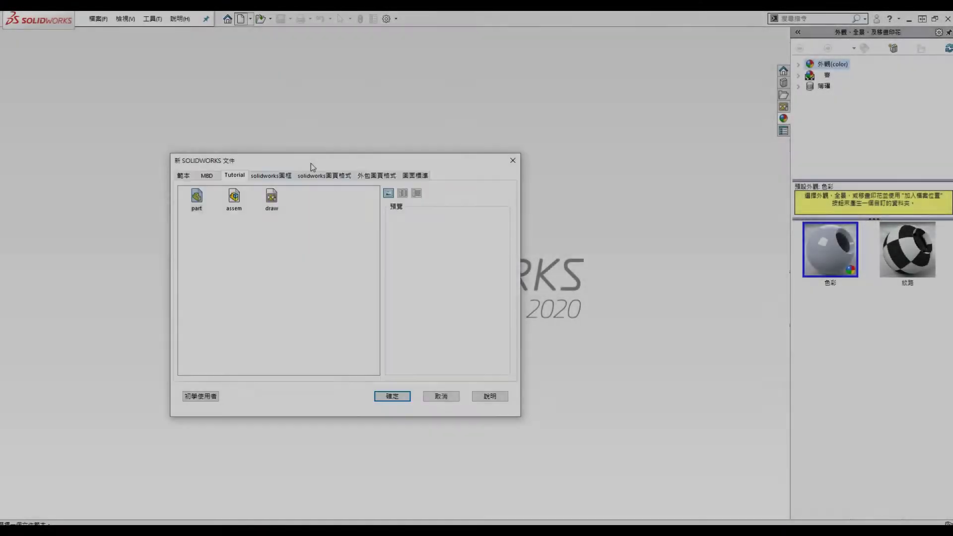
double_click(234, 197)
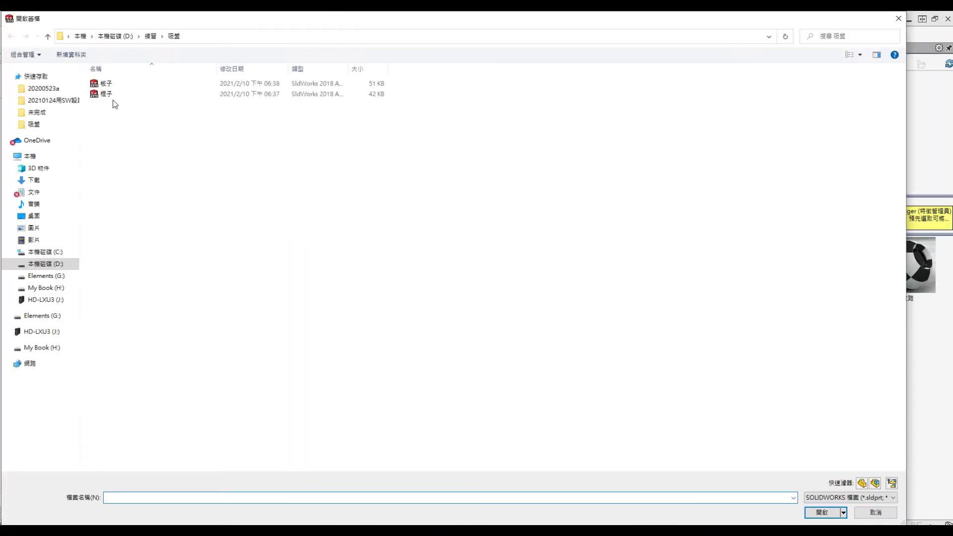
left_click(106, 83)
left_click(822, 512)
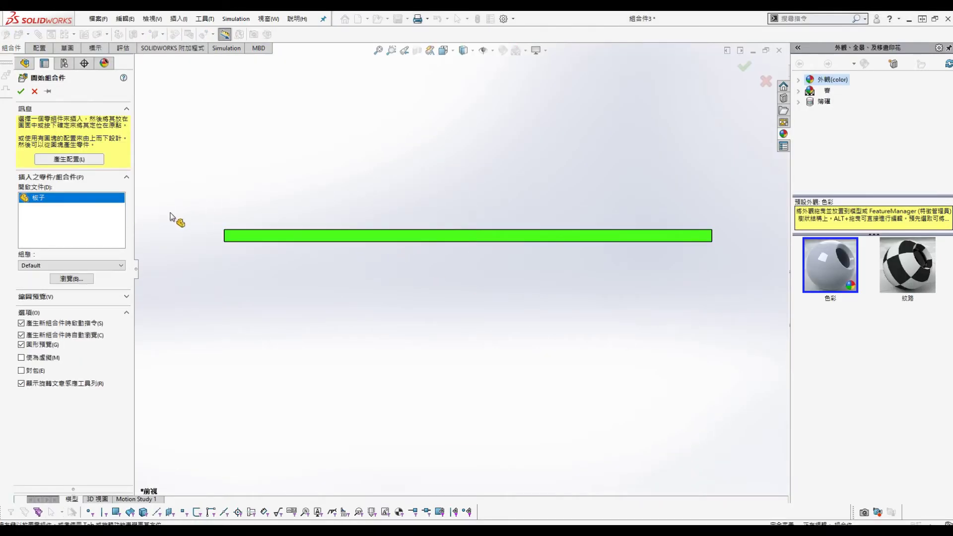
key("Return")
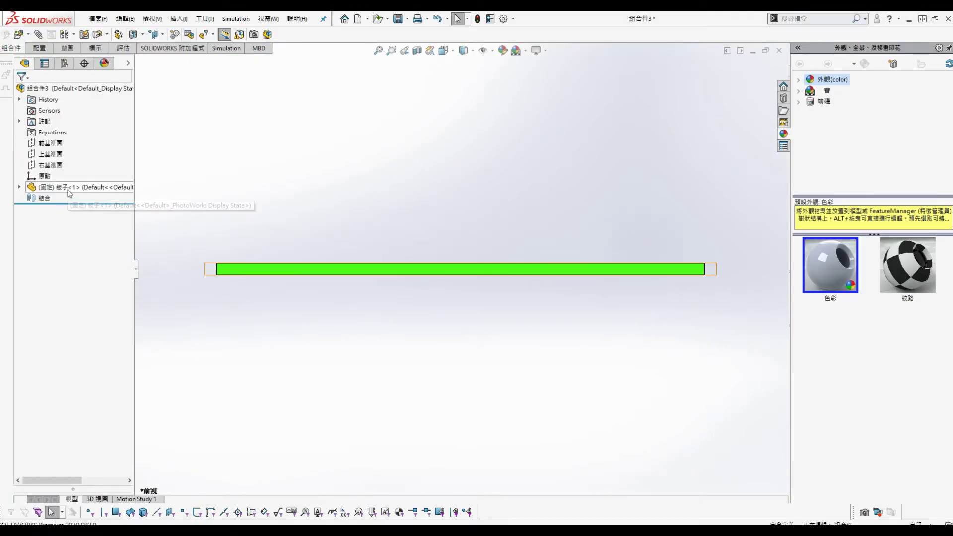
Float the plate and mate its Front plane coincident with the assembly's Front plane
right_click(69, 192)
left_click(97, 286)
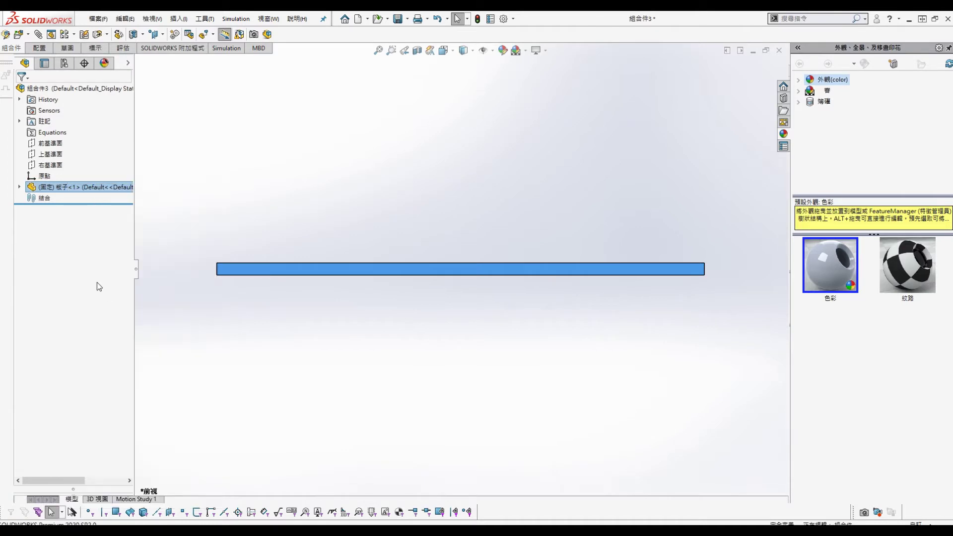
left_click(19, 186)
left_click(49, 143)
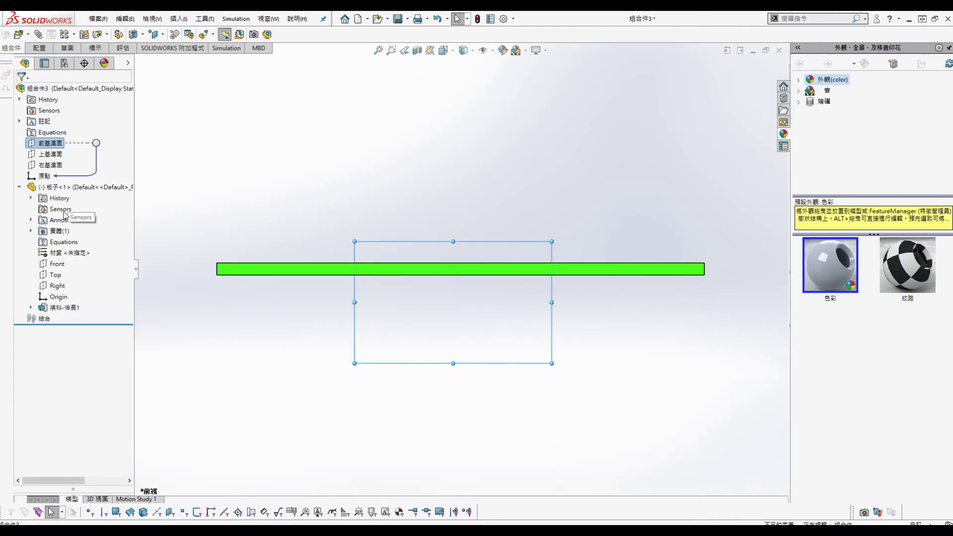
left_click(57, 263, "ctrl")
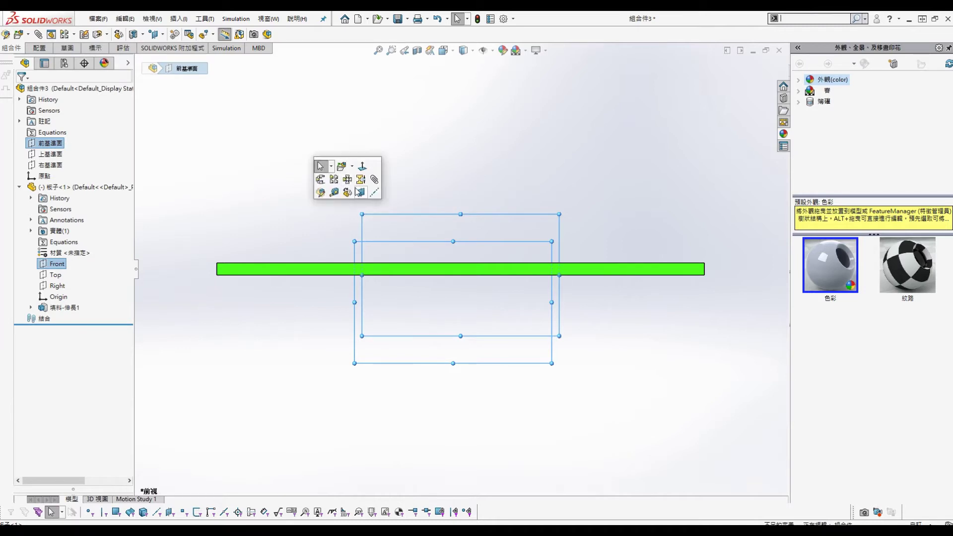
left_click(376, 180)
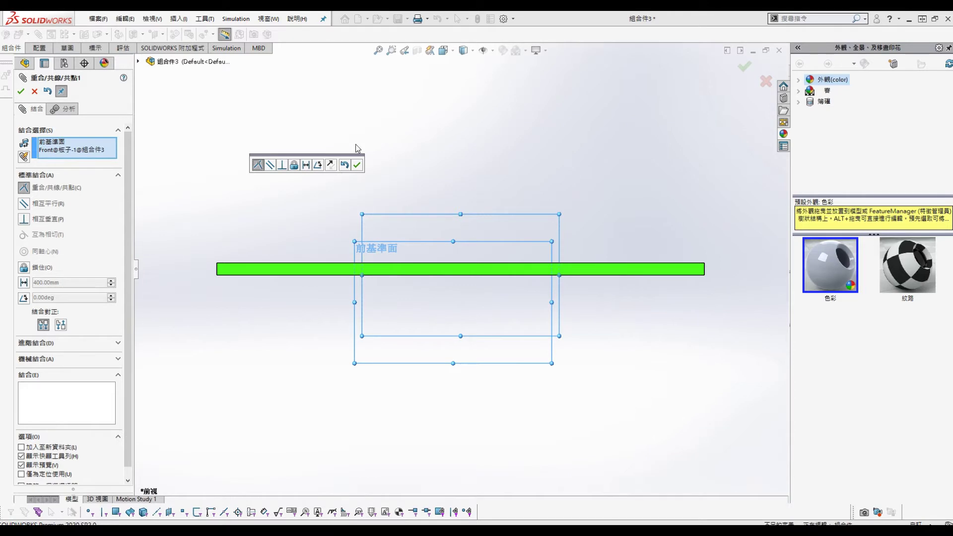
middle_click_drag(481, 161, 199, 179)
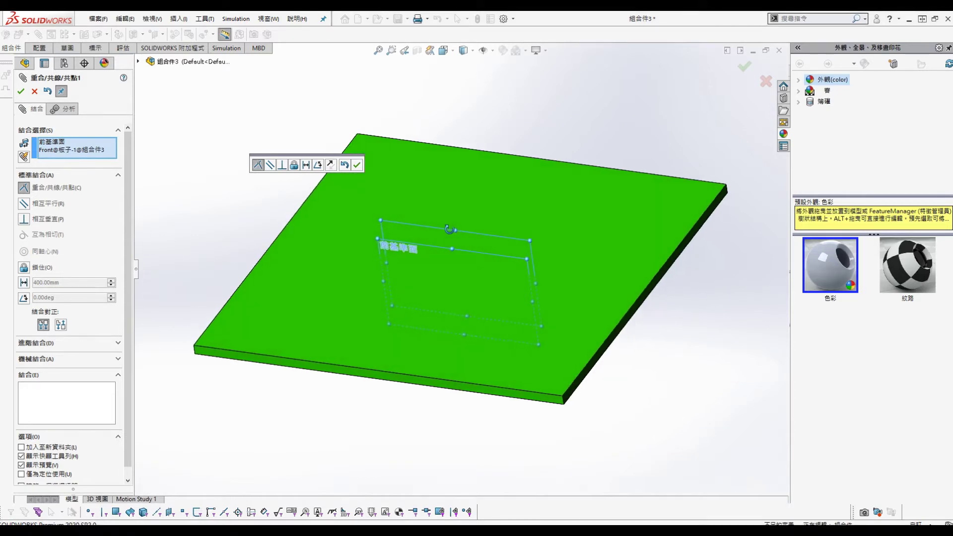
left_click(354, 164)
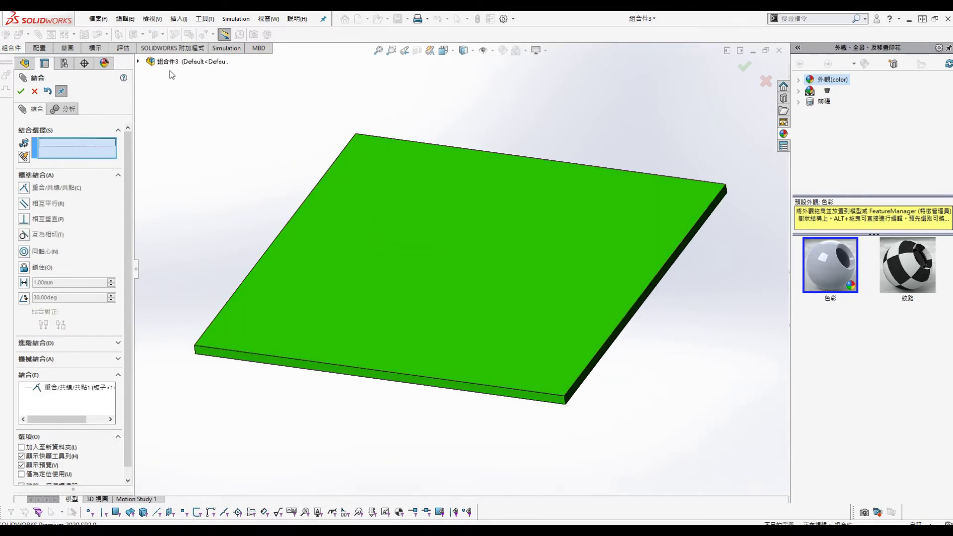
Mate the plate's Top and Right planes coincident with the assembly's 上基準面 and 右基準面
left_click(138, 61)
left_click(185, 128)
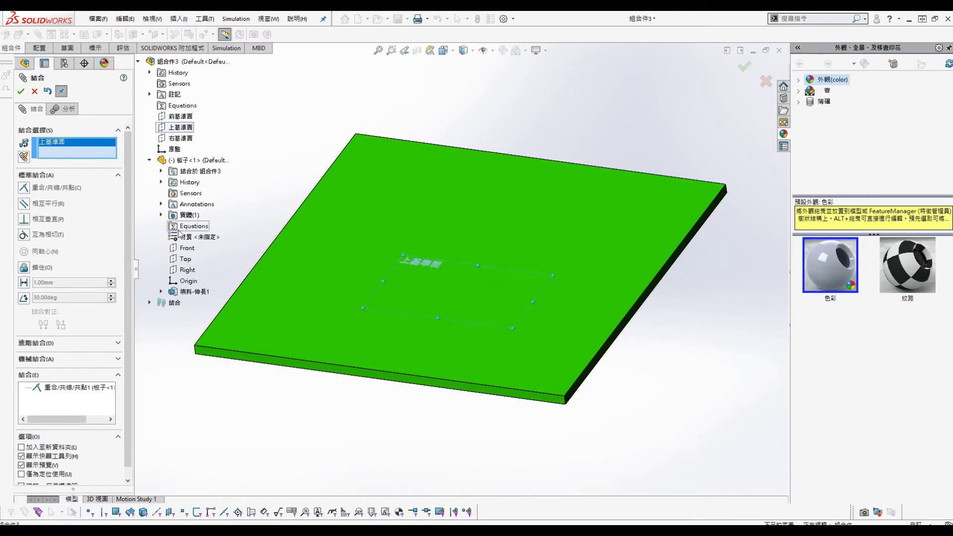
left_click(190, 261)
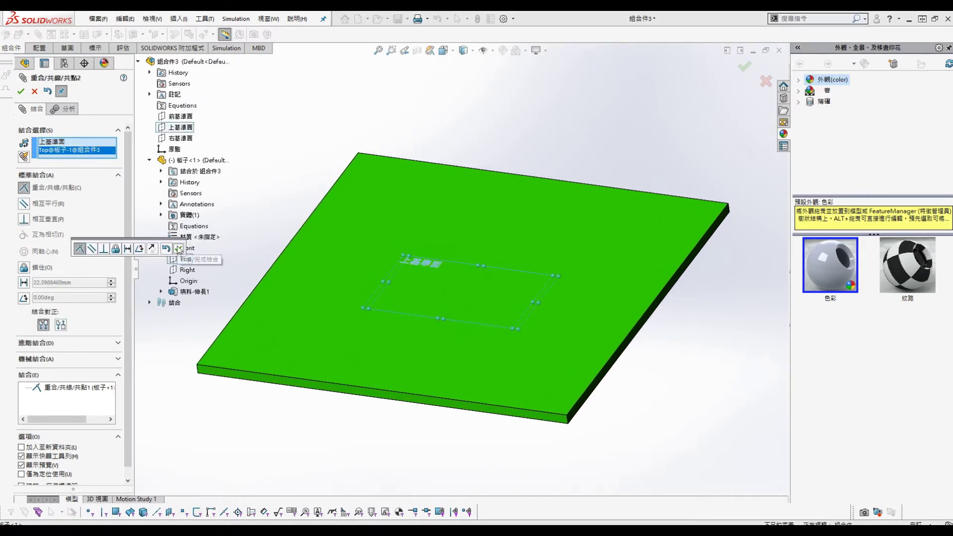
left_click(178, 249)
left_click(182, 138)
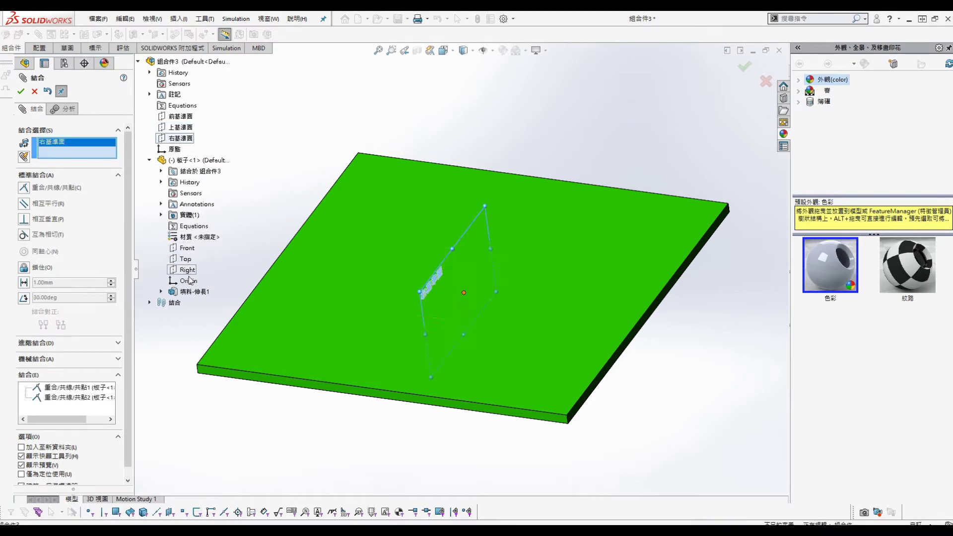
left_click(174, 269)
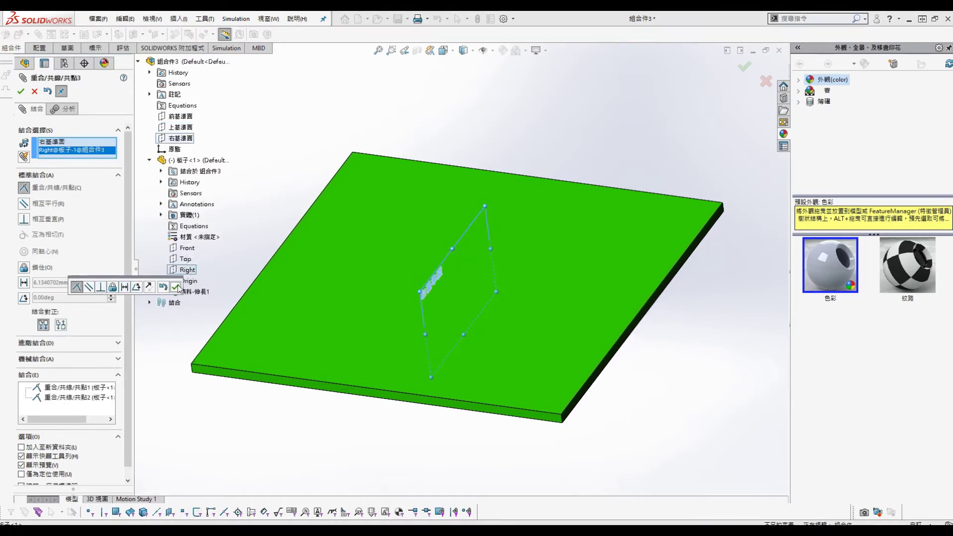
left_click(176, 287)
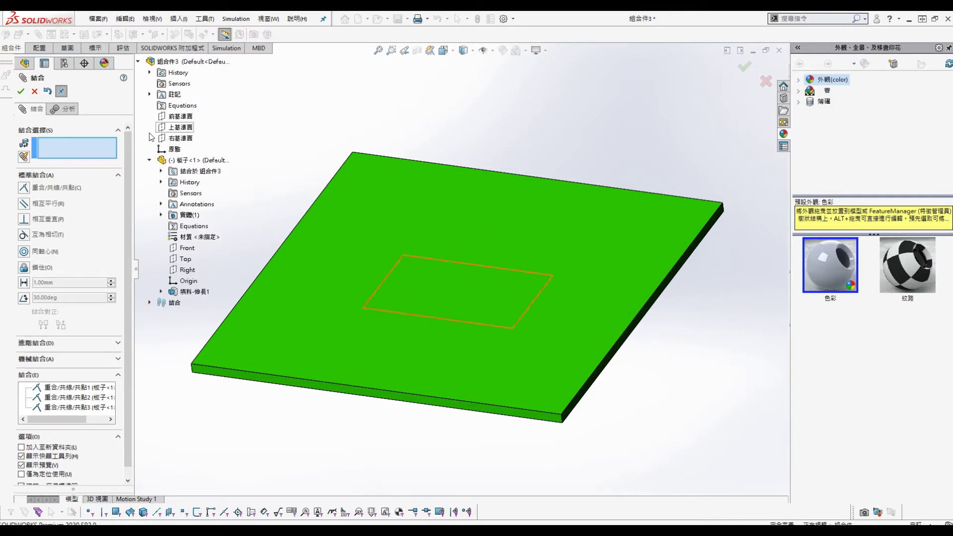
left_click(23, 94)
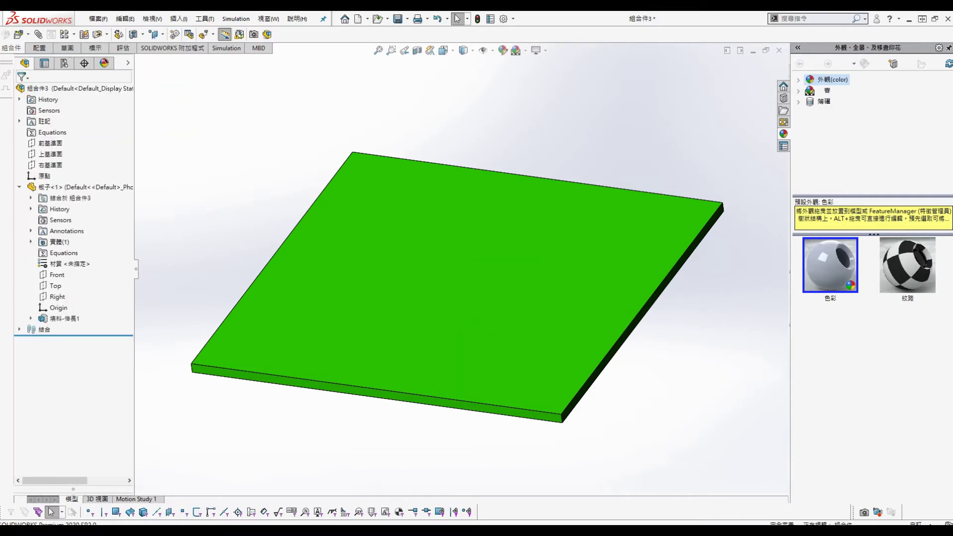
Insert the 棍子 rod into the assembly and drag it up away from the plate
key("s")
left_click(322, 114)
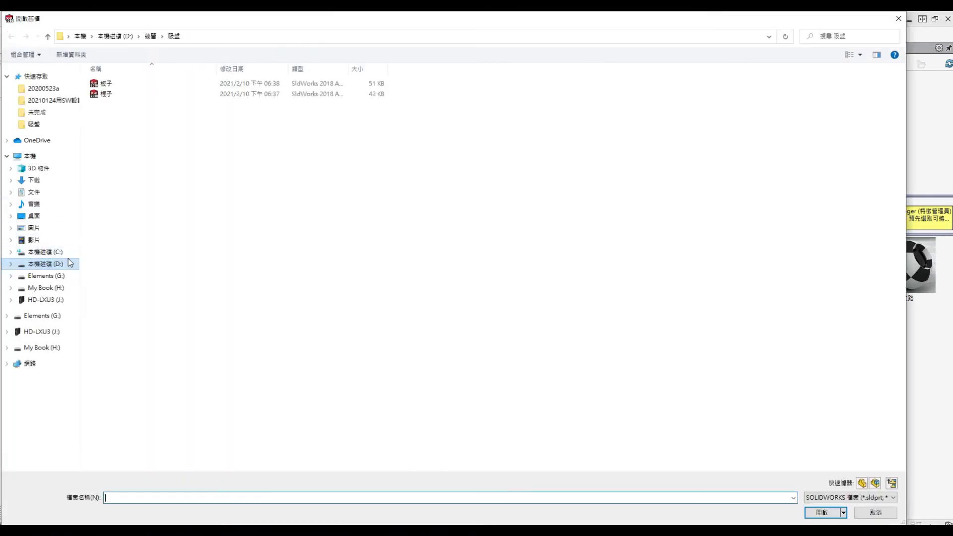
double_click(107, 94)
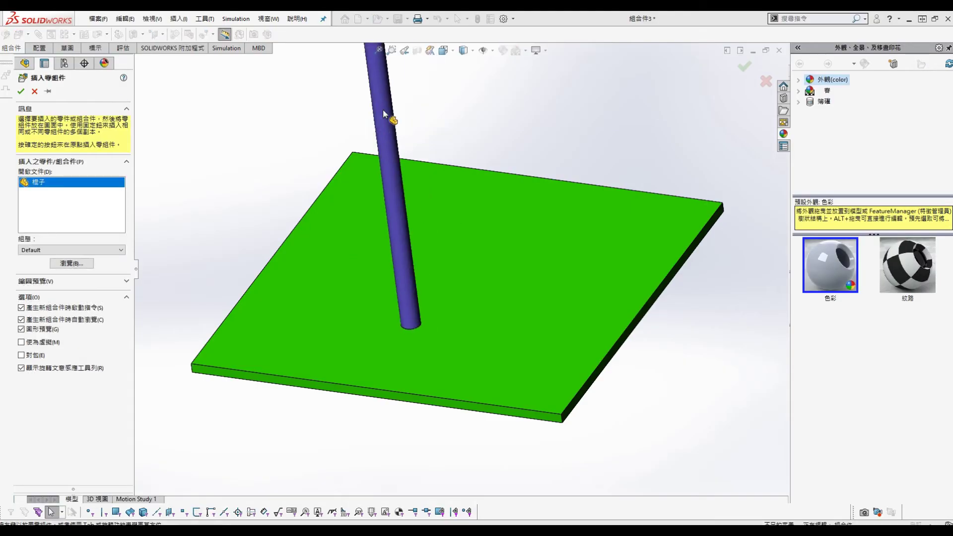
left_click(492, 206)
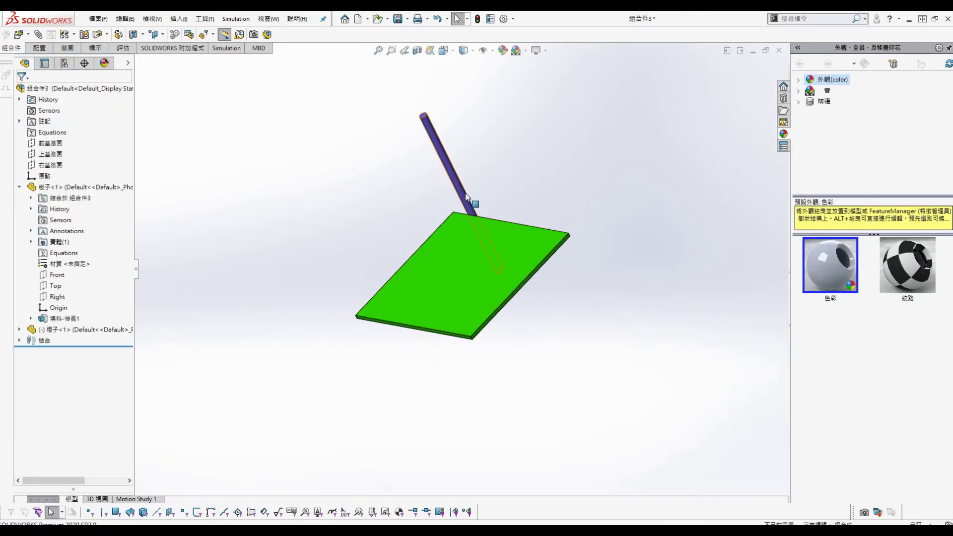
left_click_drag(466, 196, 380, 173)
left_click(322, 215)
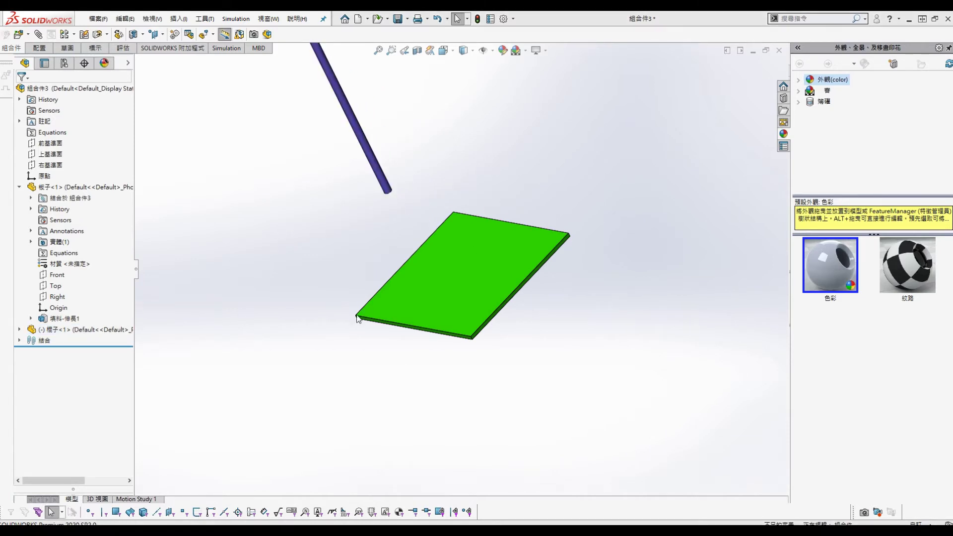
left_click(453, 290)
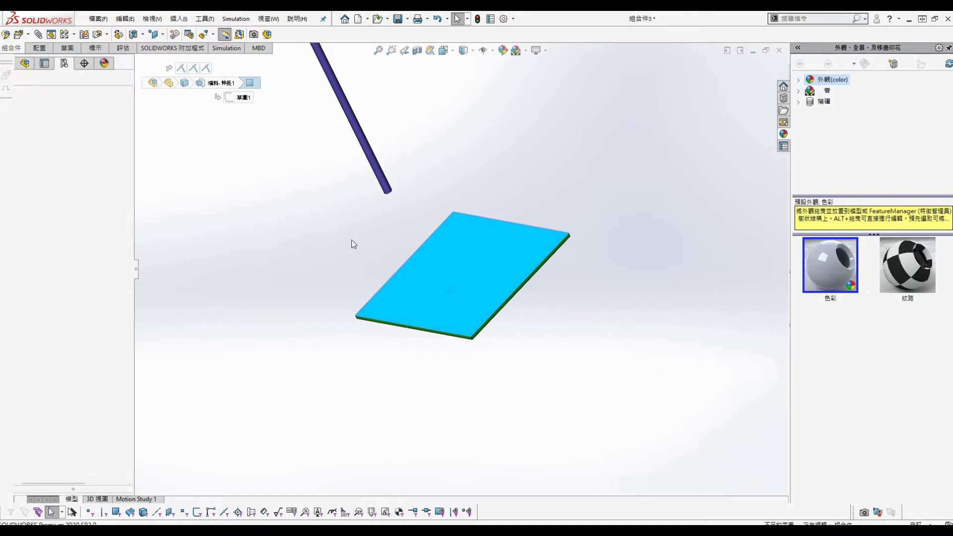
Pair the plate face with the rod's end face, replacing a wrongly picked rod edge
middle_click_drag(430, 191, 459, 123)
scroll(304, 311, "down", 2)
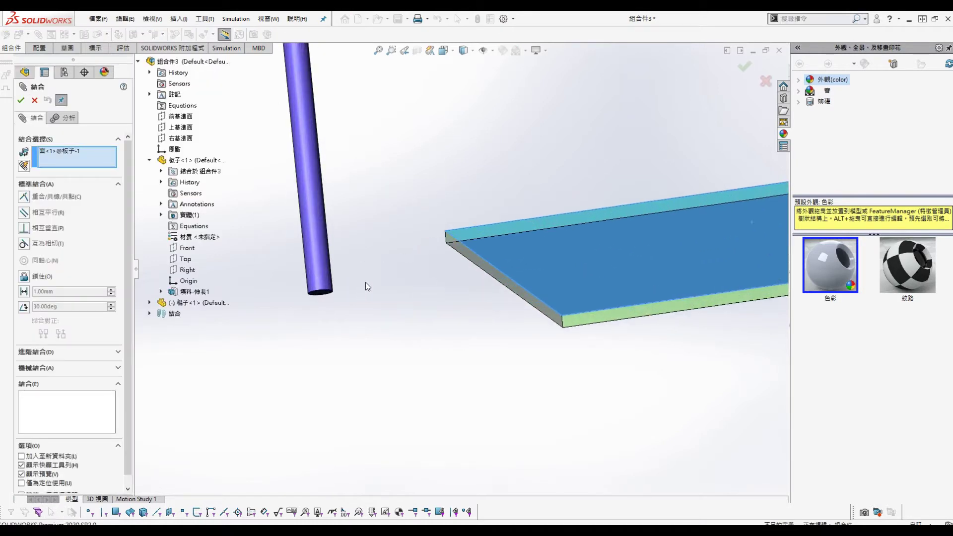
scroll(365, 282, "down", 2)
left_click(314, 321)
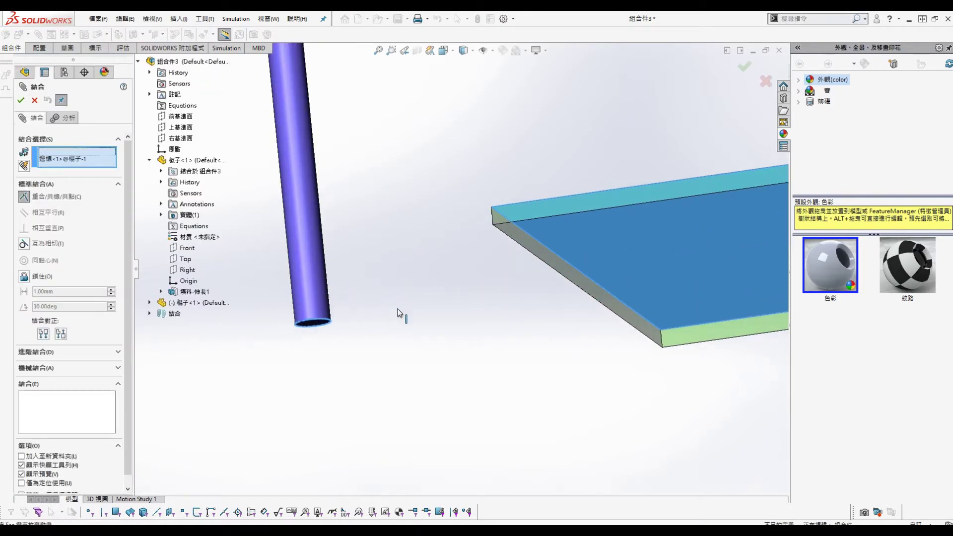
left_click(39, 355)
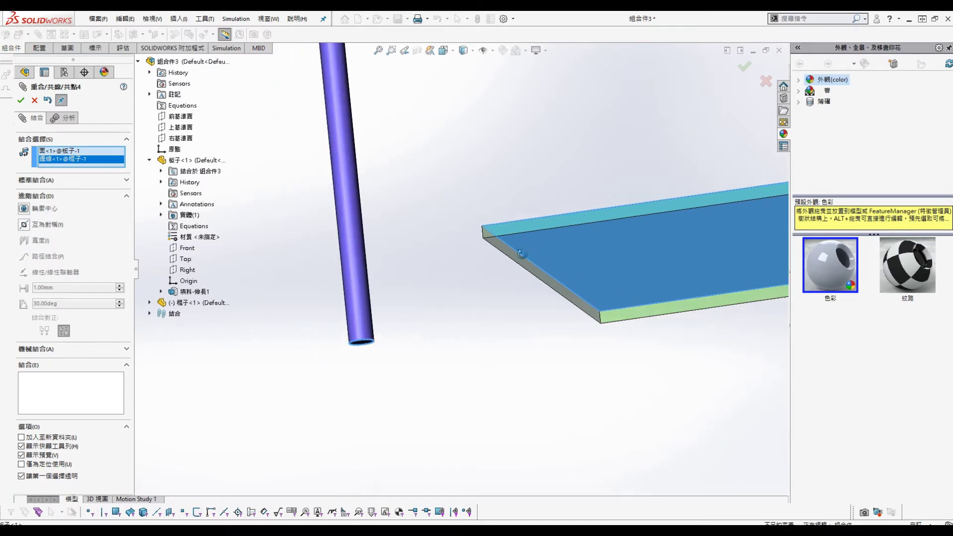
middle_click_drag(379, 319, 526, 297)
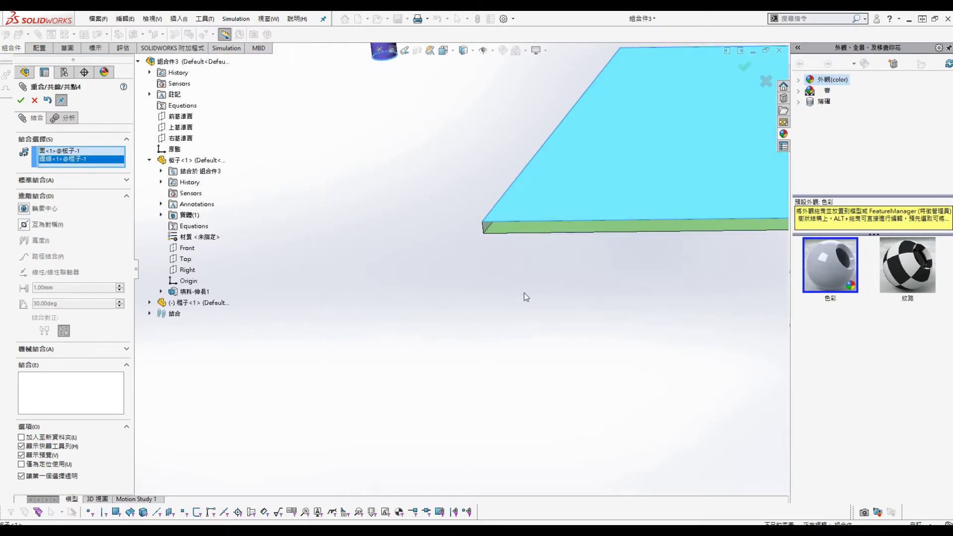
right_click(93, 160)
left_click(115, 165)
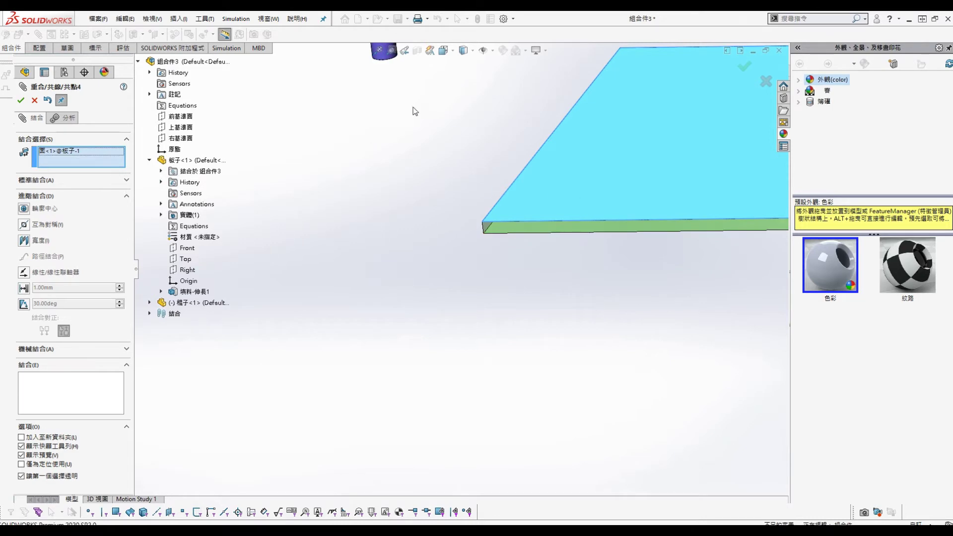
middle_click_drag(415, 111, 371, 326)
left_click(373, 350)
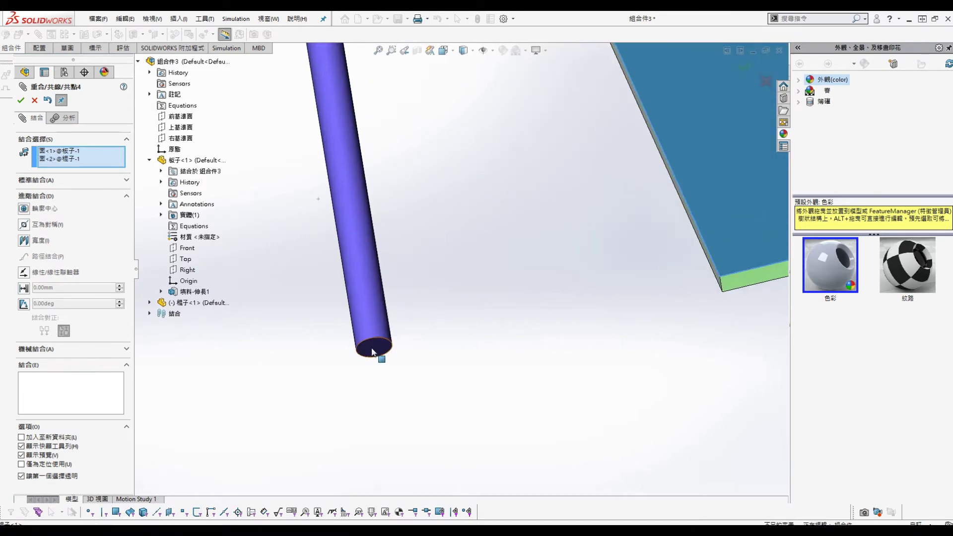
Apply a distance-limit mate with 100 mm maximum and 50 mm minimum
left_click(24, 289)
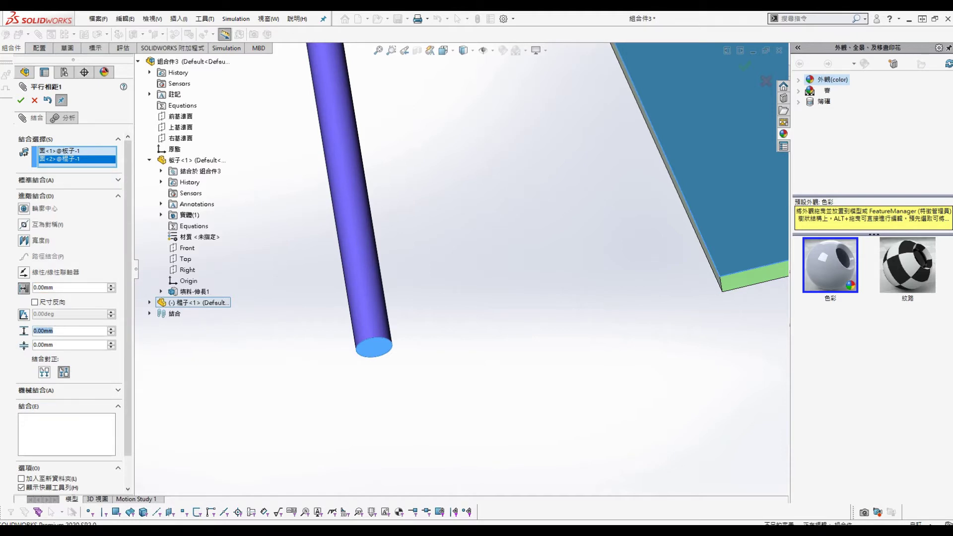
type("100")
key("Return")
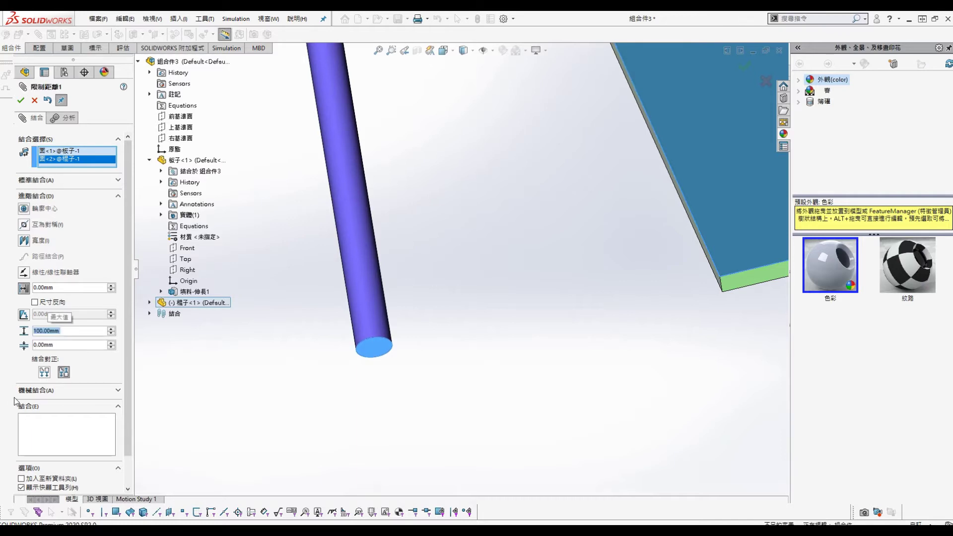
left_click(67, 345)
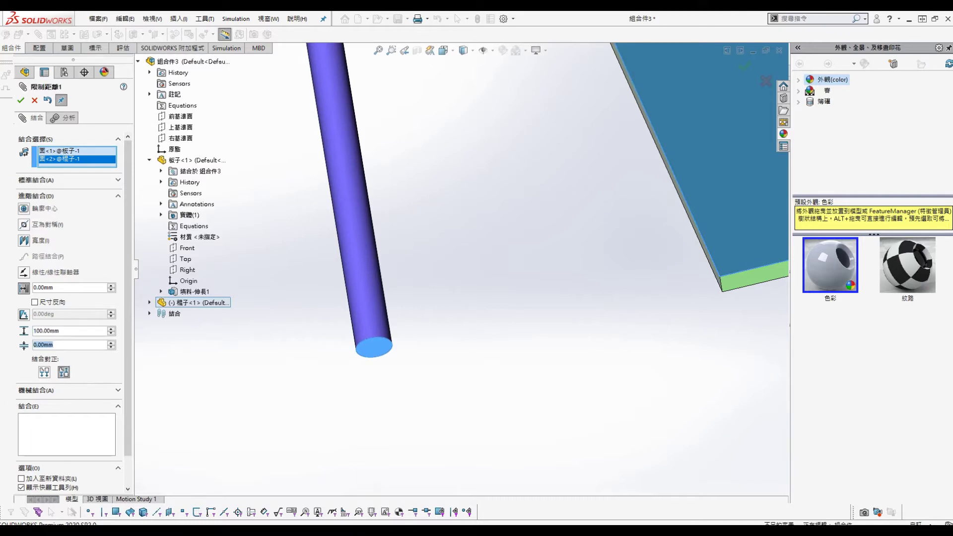
type("50")
key("Return")
left_click(20, 100)
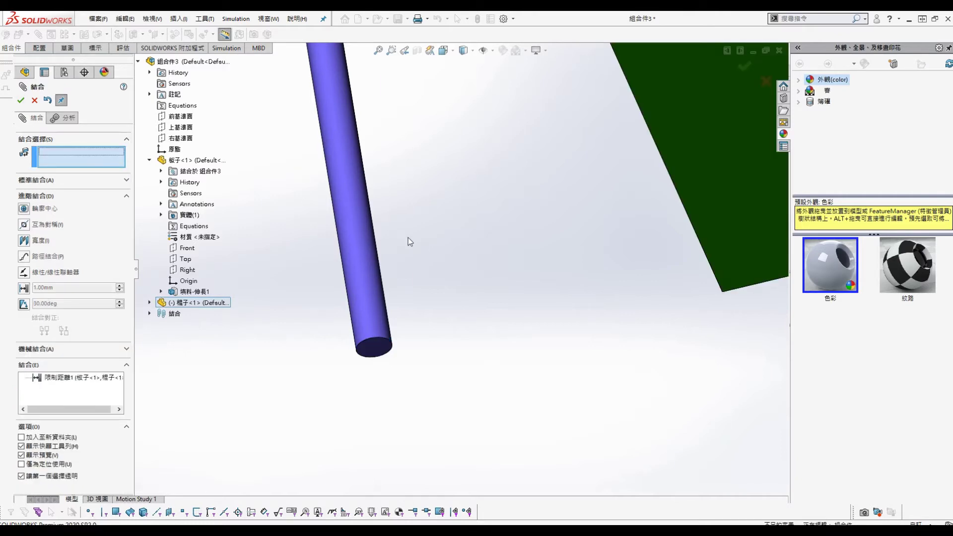
mouse_move(588, 160)
middle_mouse_down()
mouse_move(686, 276)
mouse_move(695, 251)
mouse_move(665, 268)
middle_mouse_up()
Drag the rod to test the 50–100 mm limit and inspect 限制距離1 in the Mates folder
left_click(20, 100)
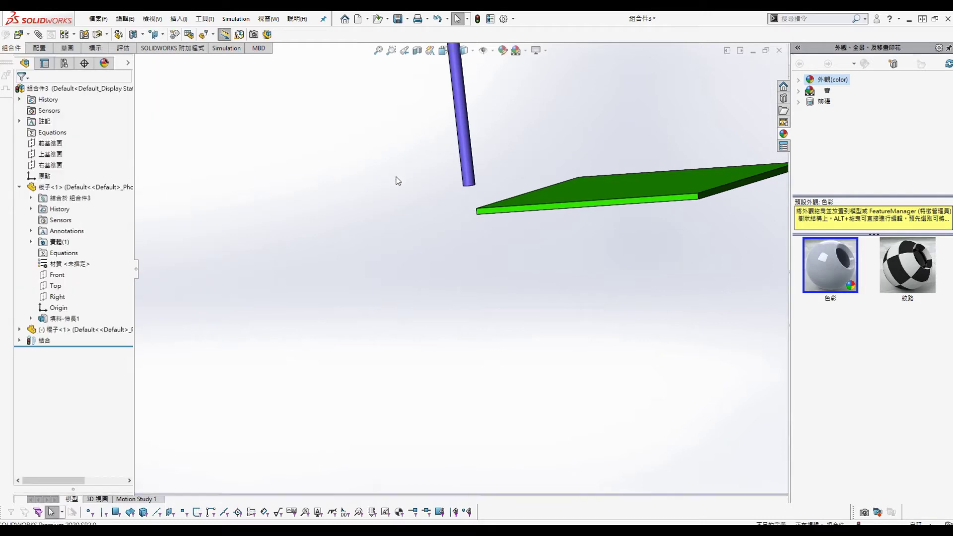
scroll(463, 213, "up", 2)
mouse_move(453, 198)
left_mouse_down()
mouse_move(436, 96)
mouse_move(568, 112)
left_mouse_up()
mouse_move(567, 112)
middle_mouse_down()
mouse_move(566, 204)
mouse_move(571, 178)
mouse_move(2, 341)
middle_mouse_up()
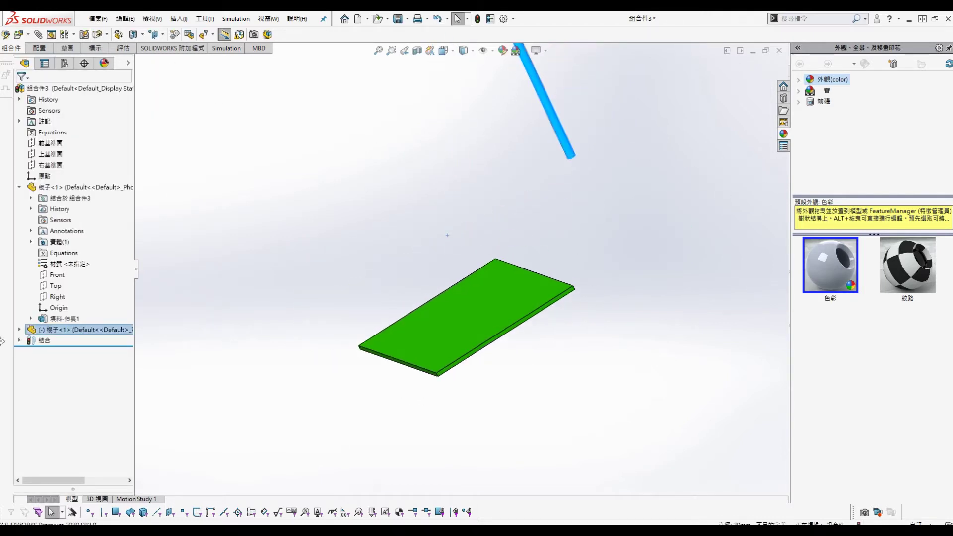
left_click(18, 340)
left_click(75, 384)
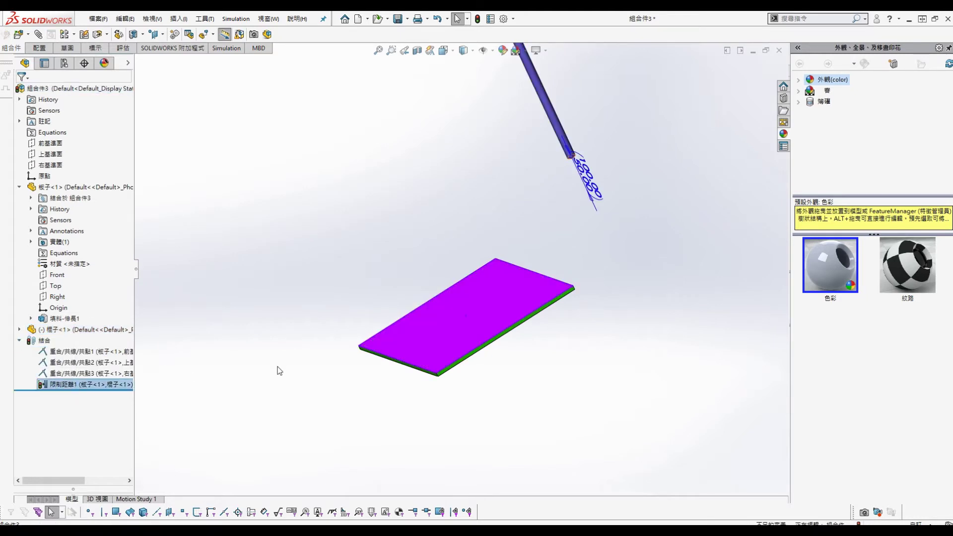
mouse_move(277, 369)
middle_mouse_down()
mouse_move(386, 365)
mouse_move(457, 222)
middle_mouse_up()
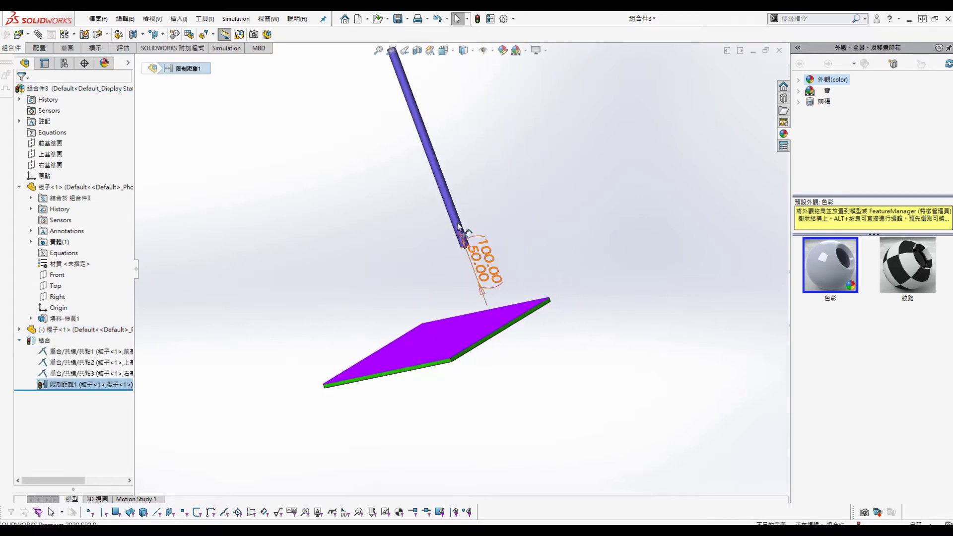
left_click(255, 269)
Mate the rod's Front plane coincident with the assembly's 前基準面
key("s")
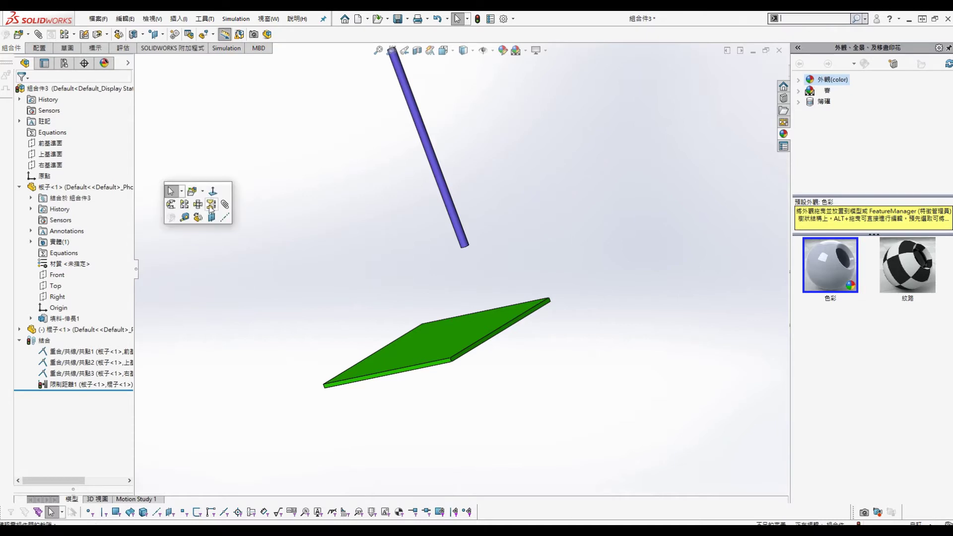
left_click(224, 203)
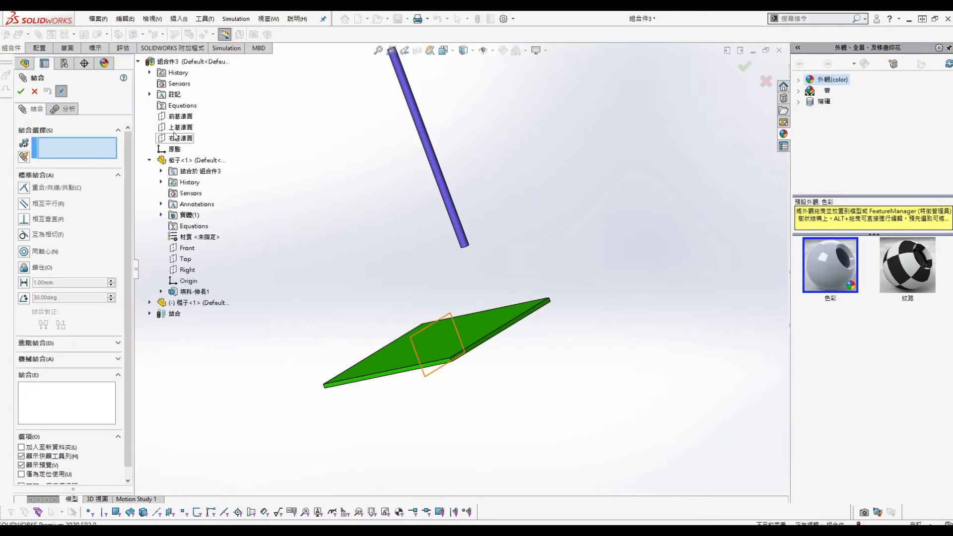
left_click(184, 118)
left_click(149, 302)
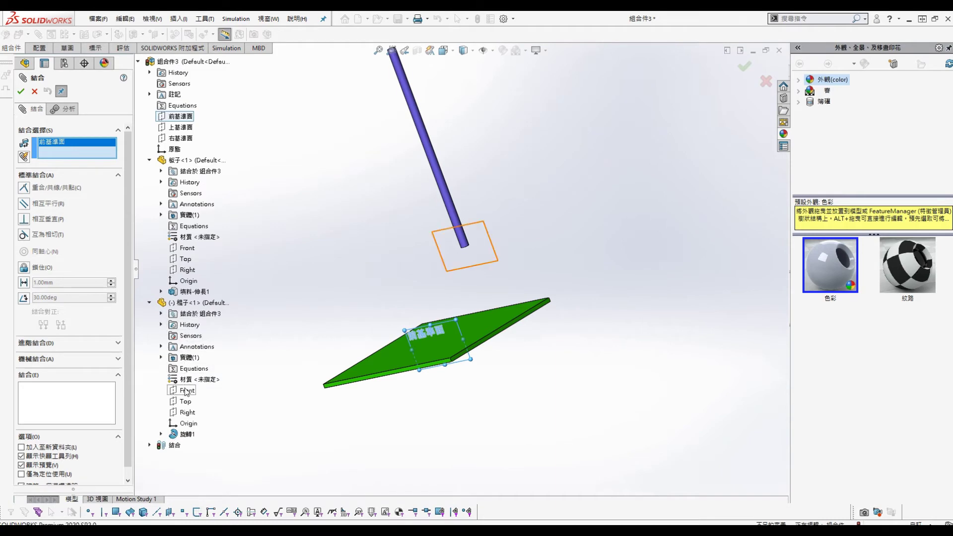
left_click(187, 391)
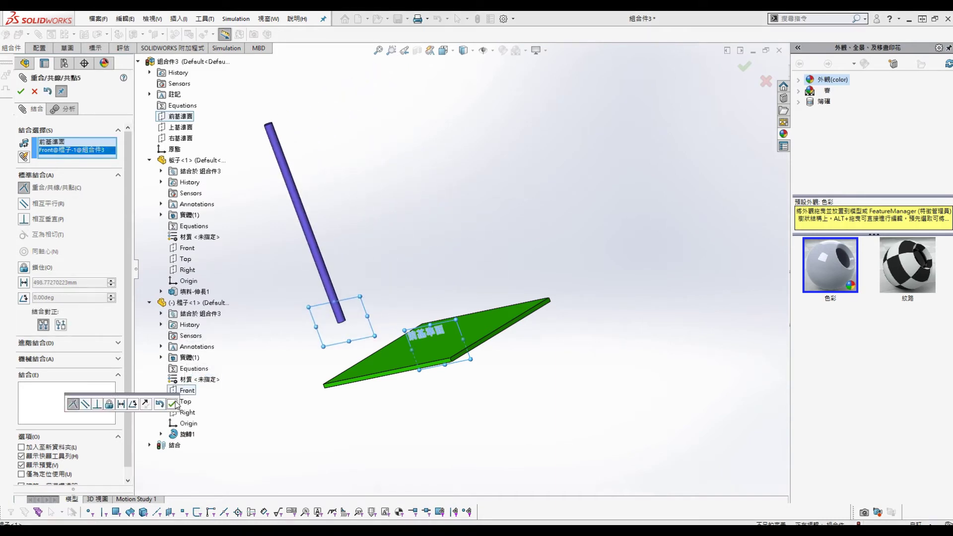
left_click(173, 404)
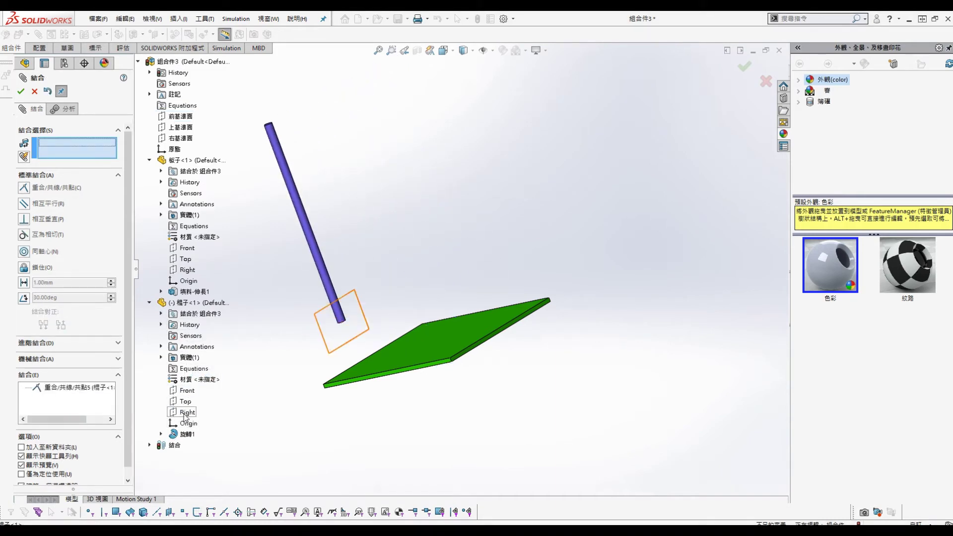
Mate the rod's Right plane coincident with the assembly's Right plane
left_click(189, 412)
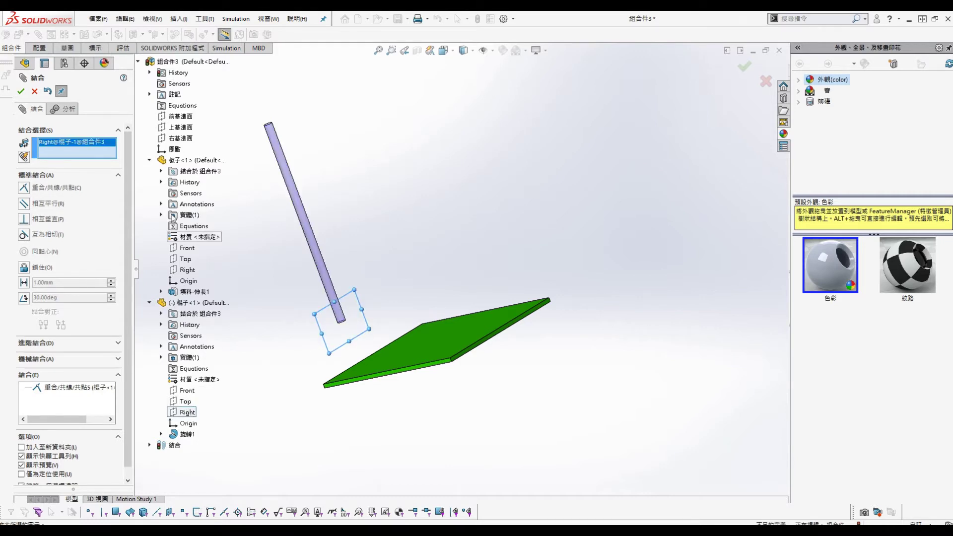
left_click(182, 142)
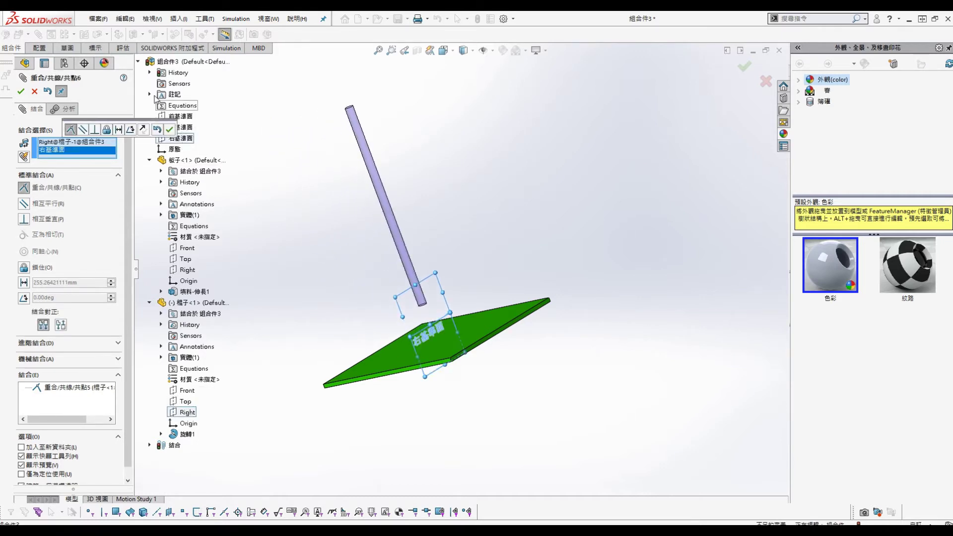
left_click(172, 131)
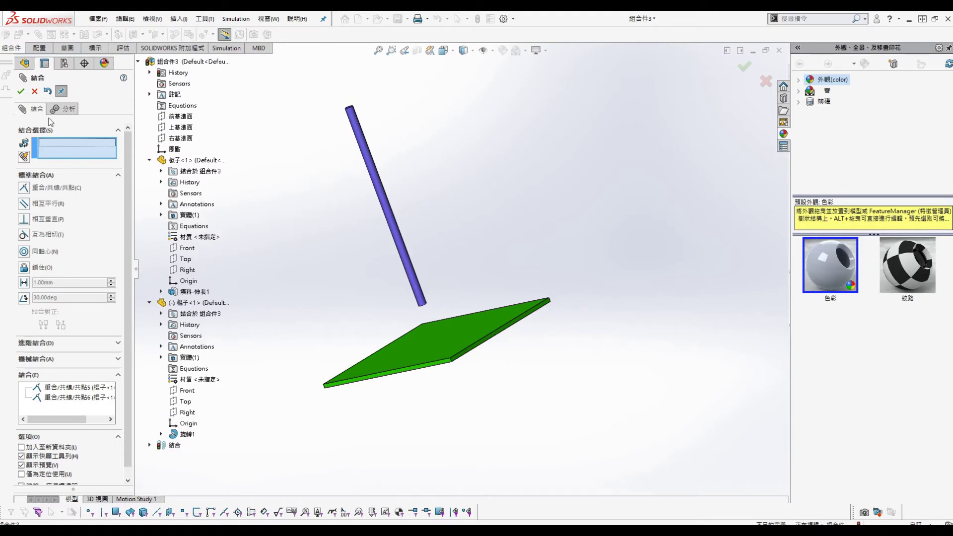
Finish mating, then drag the rod to test its remaining freedom above the plate
left_click(21, 92)
left_click(410, 270)
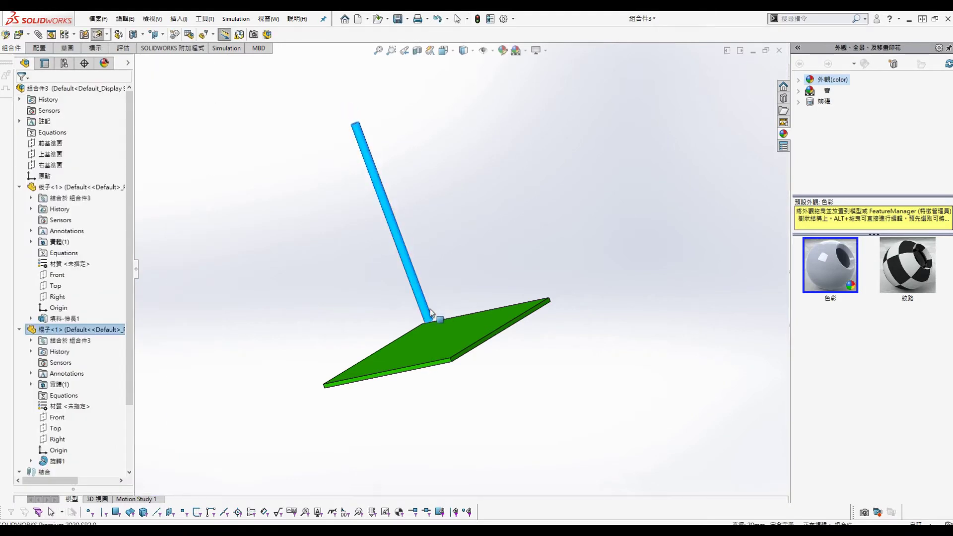
middle_click_drag(464, 255, 474, 240)
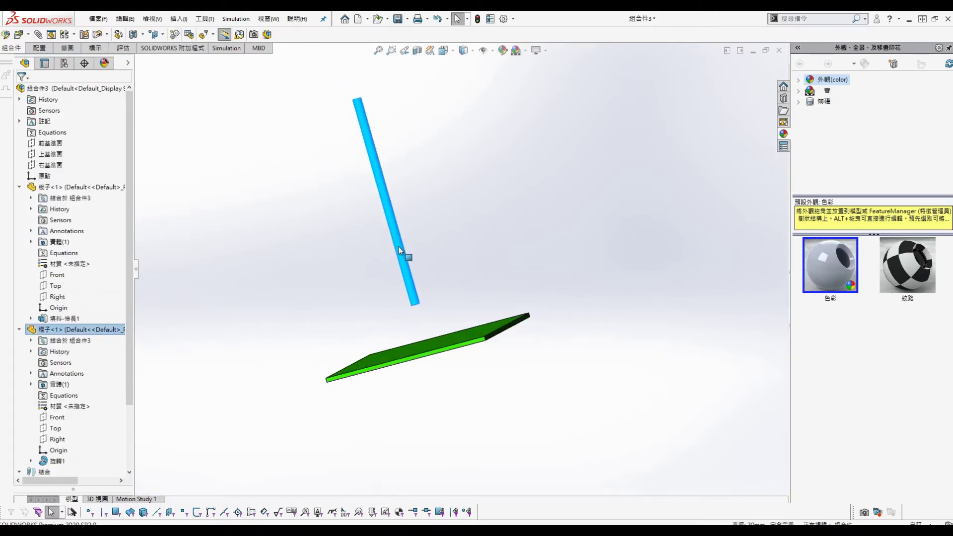
mouse_move(411, 284)
left_mouse_down()
mouse_move(432, 321)
mouse_move(394, 185)
mouse_move(419, 325)
left_mouse_up()
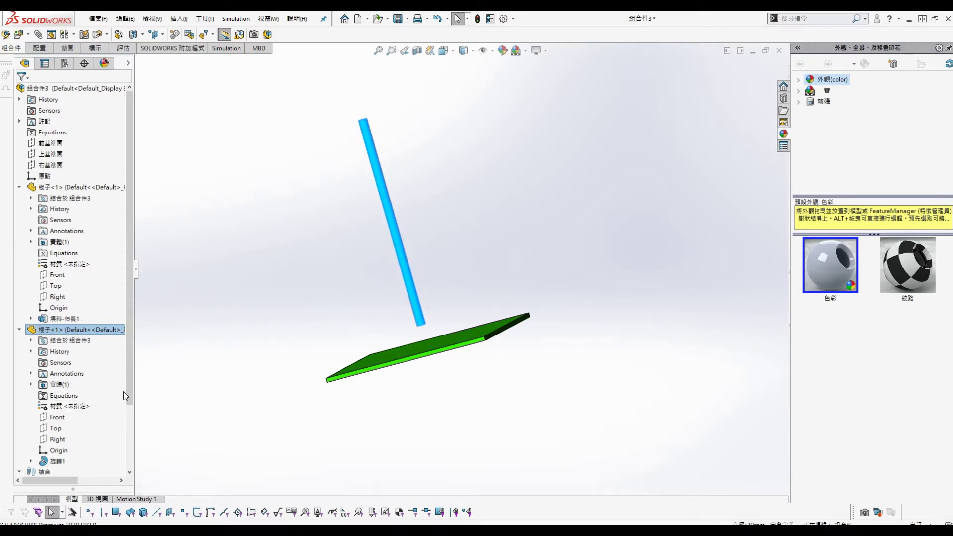
scroll(123, 391, "down", 2)
scroll(109, 417, "down", 1)
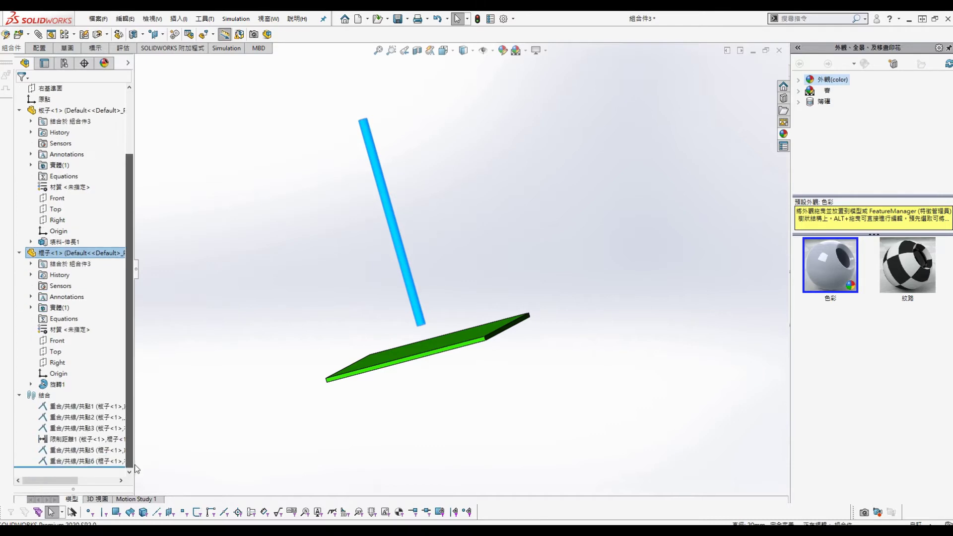
Reduce 限制距離1's minimum distance from 50.00mm to 40.00mm, then save the assembly
right_click(93, 442)
left_click(331, 335)
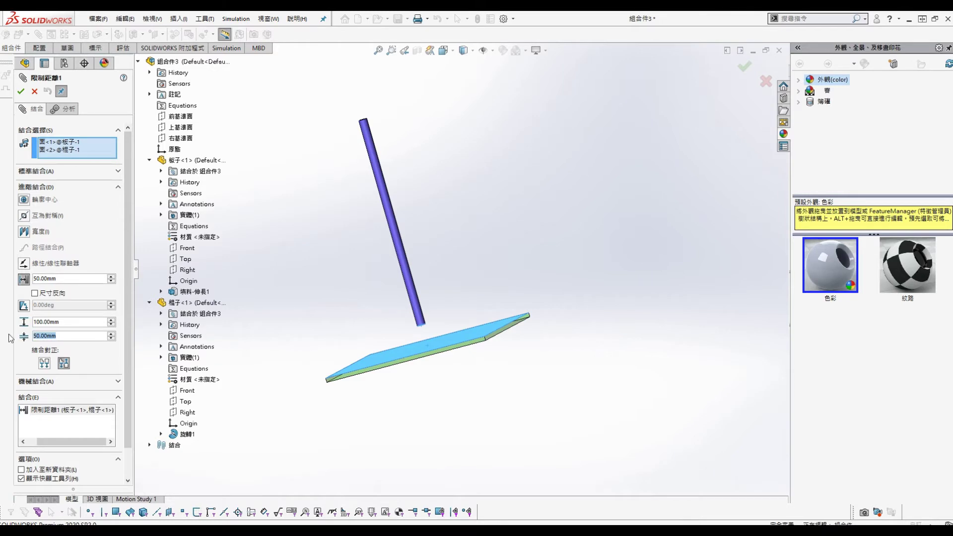
scroll(96, 319, "down", 1)
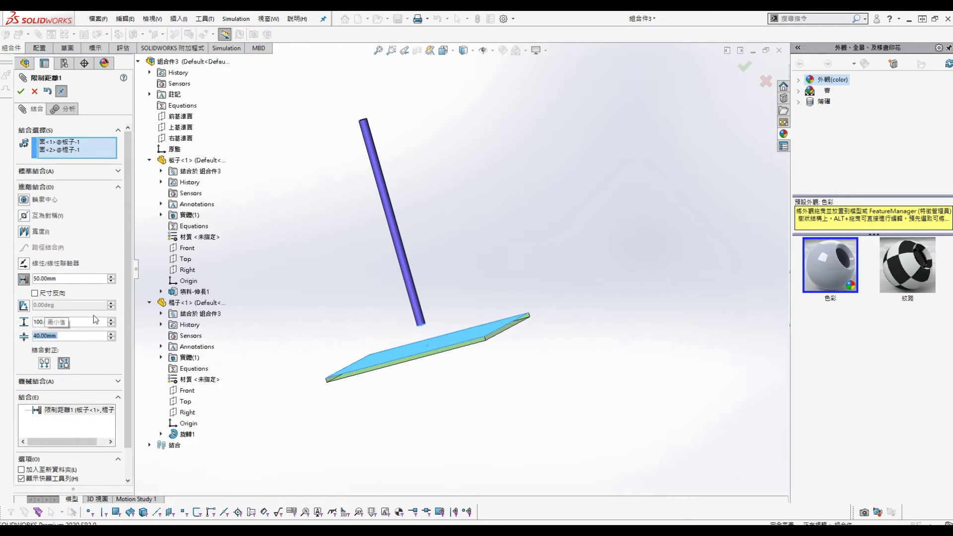
left_click(21, 91)
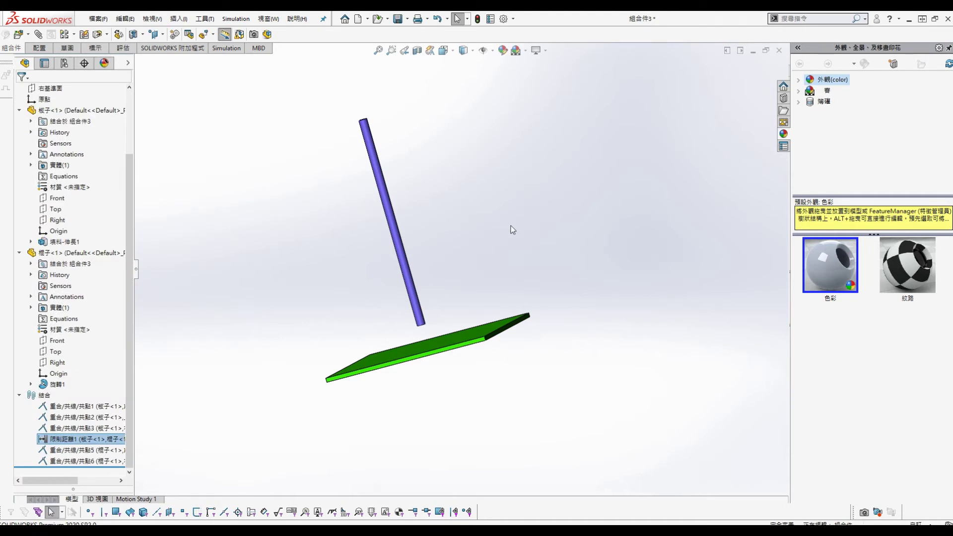
key("ctrl+s")
Rebuild and save the assembly as 吸盤, then drag the rod upward within its limit
left_click(446, 235)
type("吸盤")
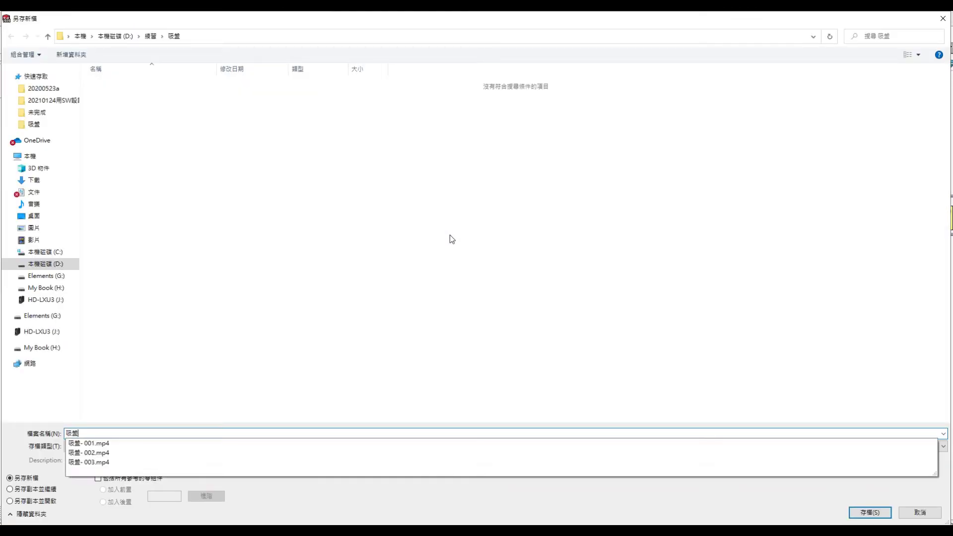
key("Return")
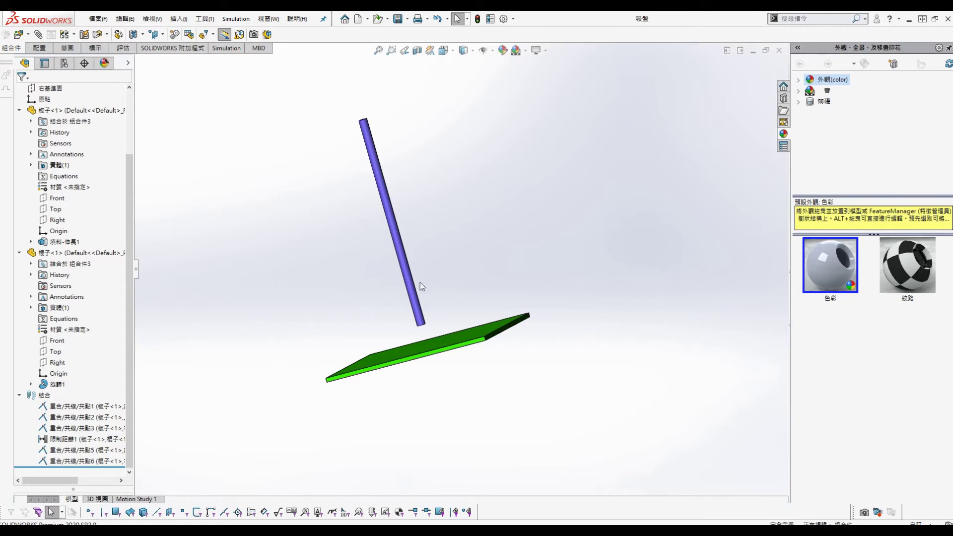
left_click_drag(408, 297, 359, 151)
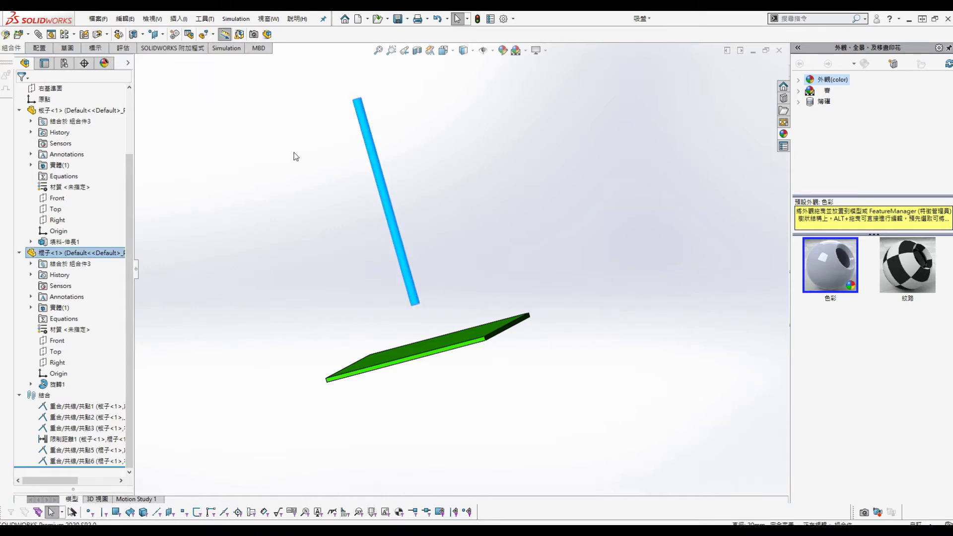
Insert a new in-context part placed on the assembly's Right plane (右基準面)
left_click_drag(129, 203, 136, 72)
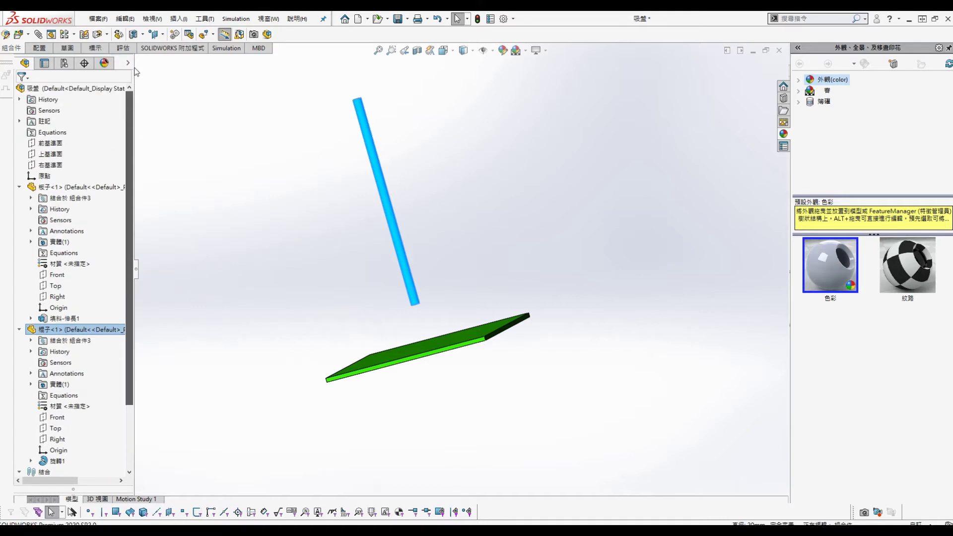
left_click(49, 153)
left_click(49, 164)
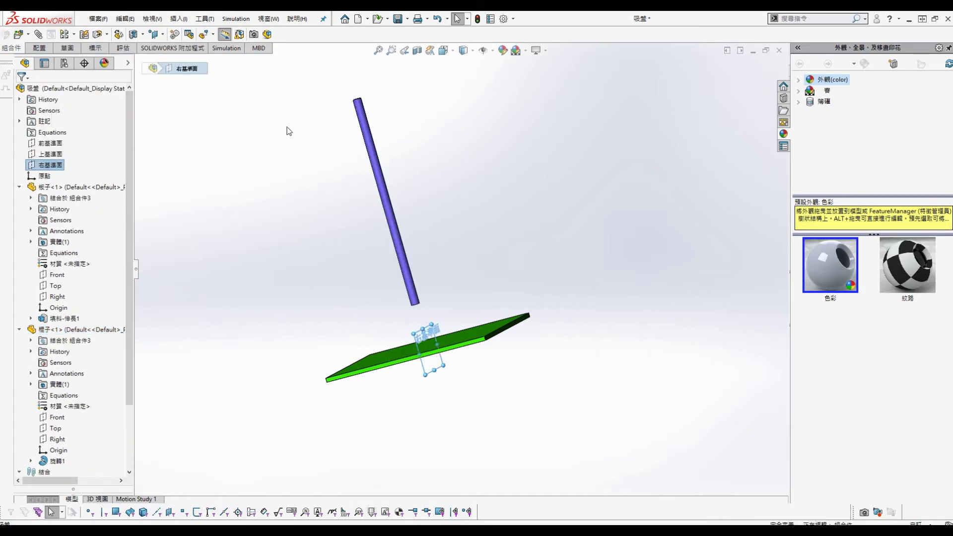
left_click(529, 145)
key("s")
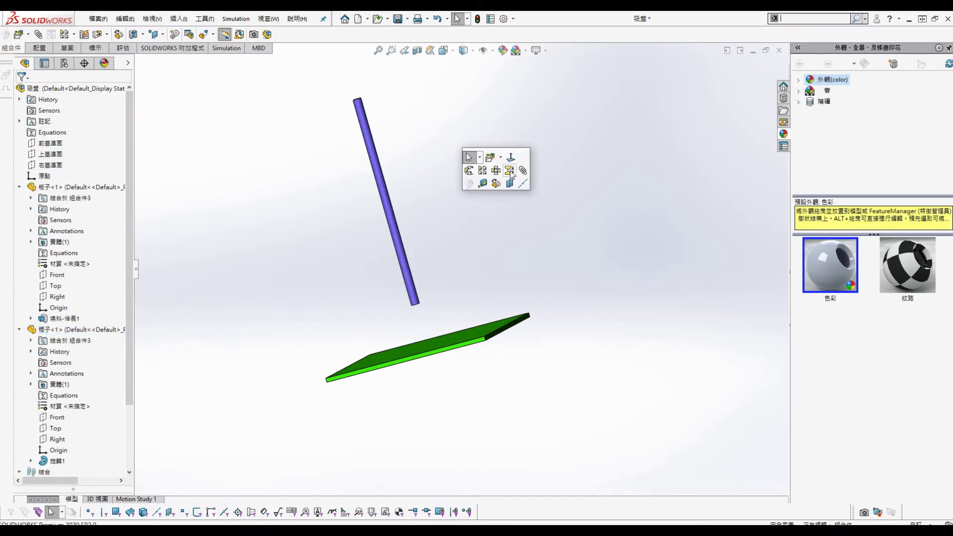
left_click(500, 157)
left_click(498, 185)
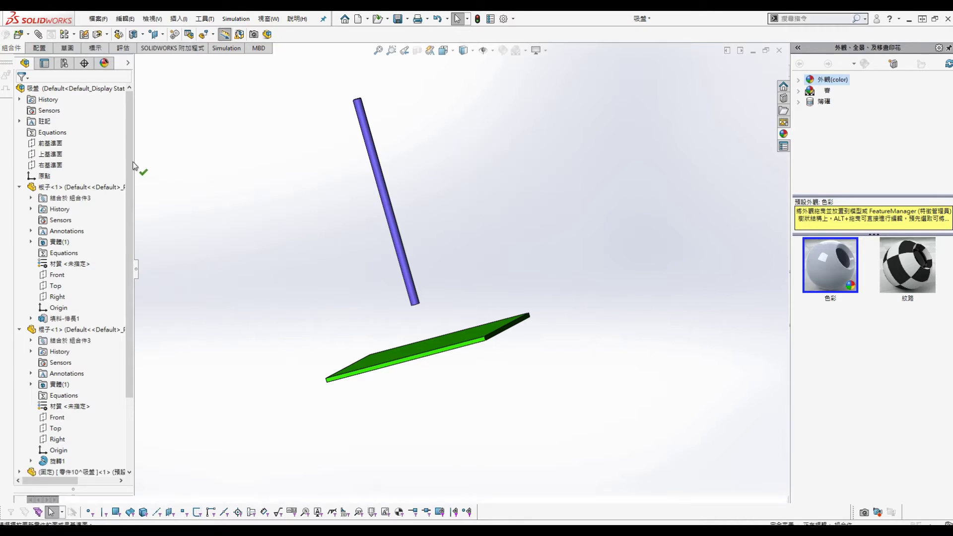
left_click(425, 341)
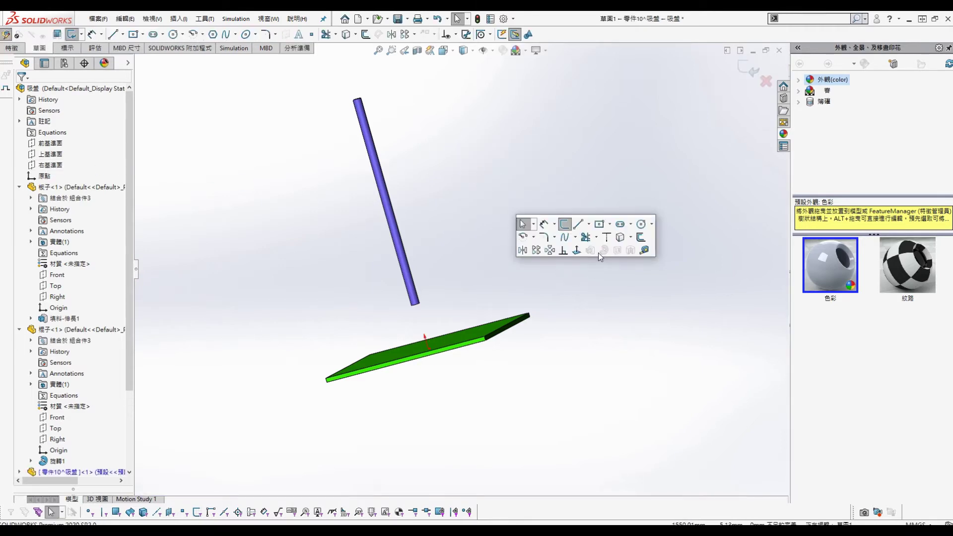
Zoom in on the plate and pick the Centerline sketch tool
scroll(521, 403, "down", 2)
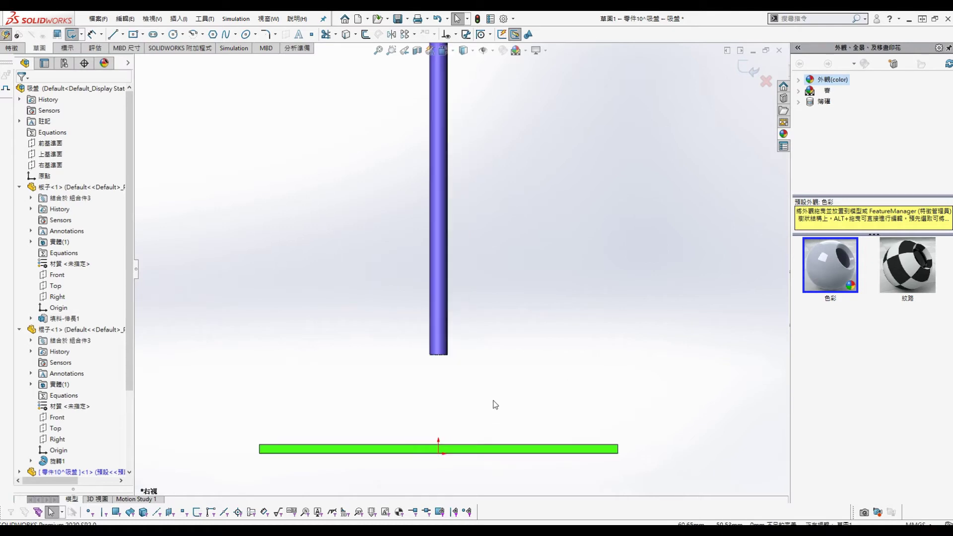
scroll(484, 389, "down", 1)
scroll(475, 347, "down", 2)
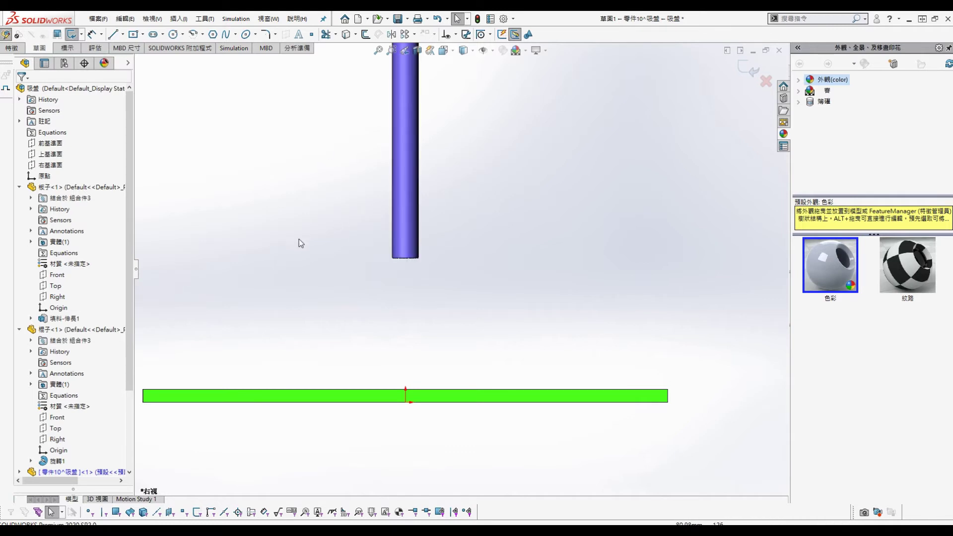
key("s")
left_click(364, 207)
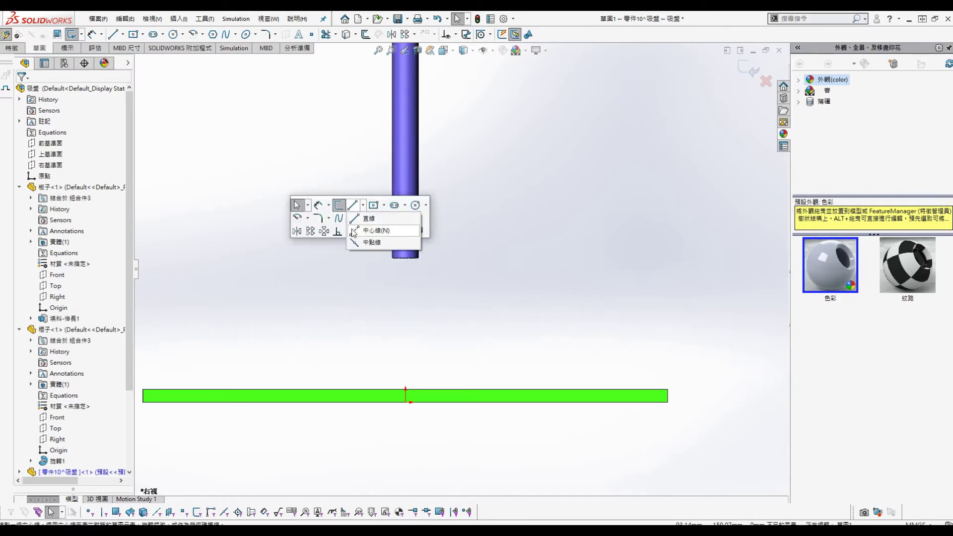
scroll(428, 333, "up", 2)
scroll(447, 346, "up", 1)
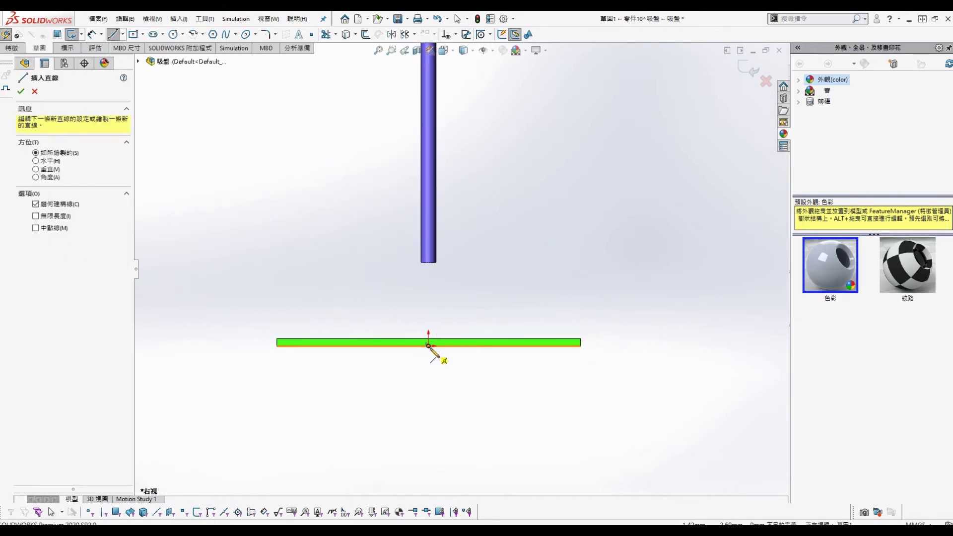
Draw a vertical centerline down from the plate centre and a line along the rod's edge
left_click(428, 346)
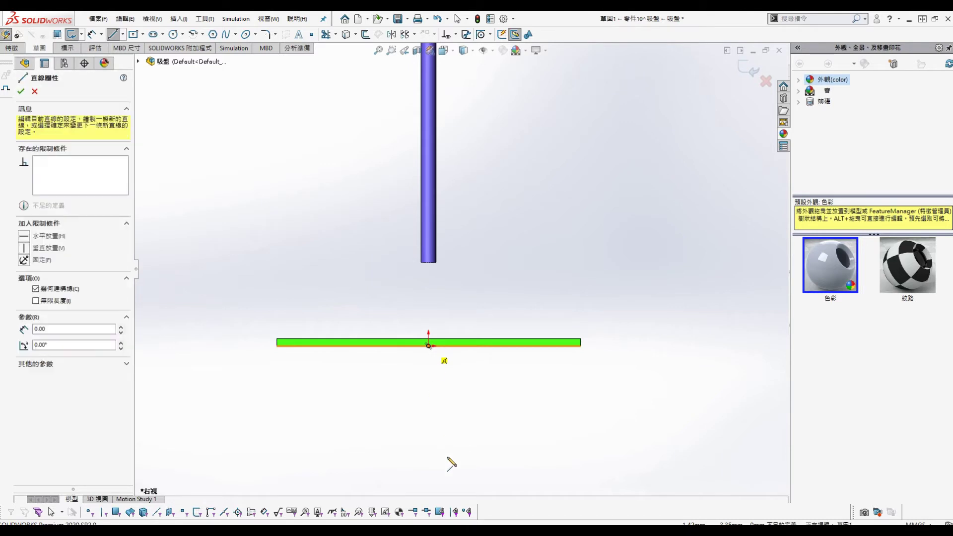
left_click(429, 477)
key("Escape")
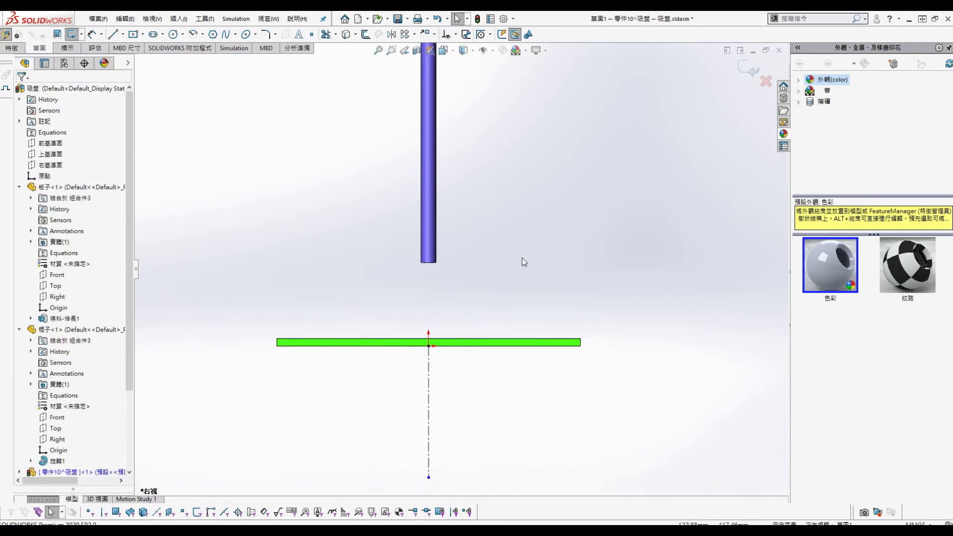
left_click(113, 34)
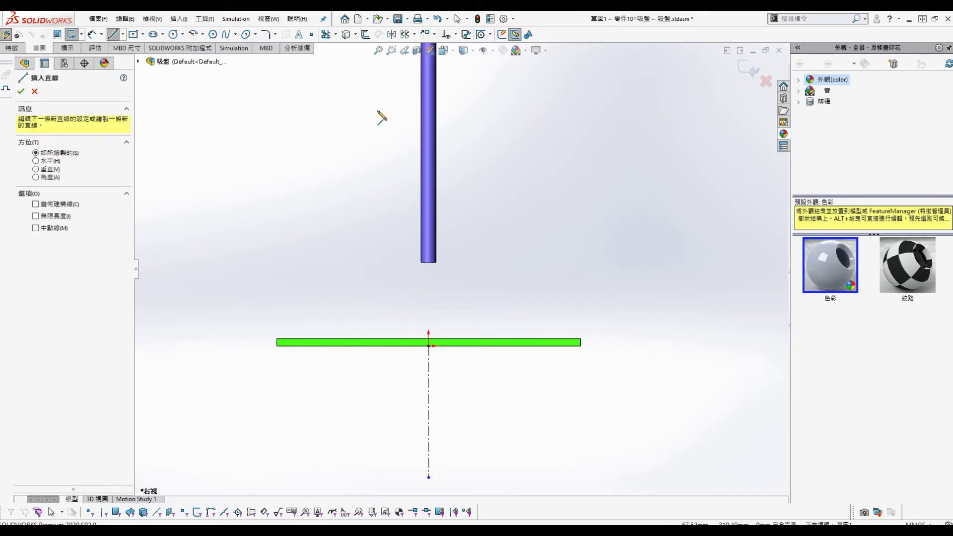
left_click(436, 149)
left_click(436, 262)
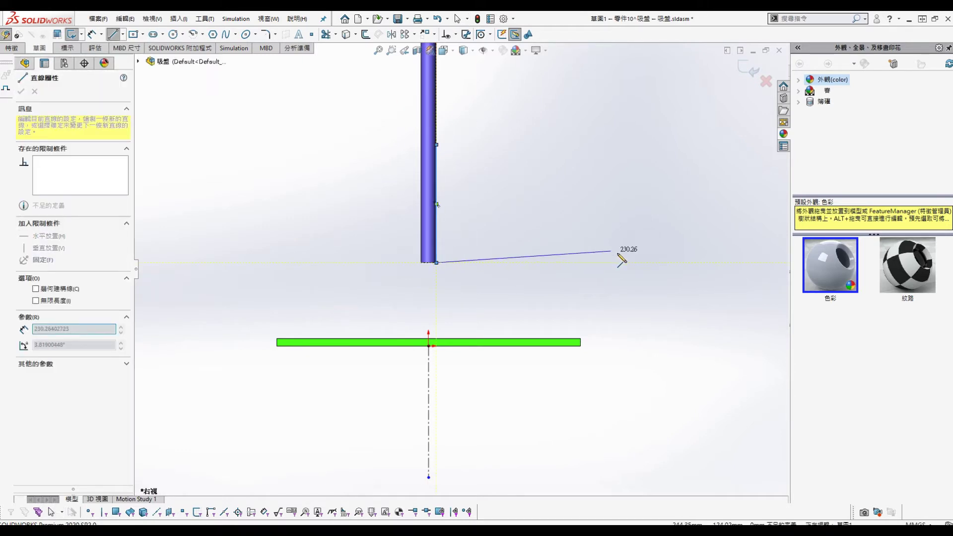
key("Escape")
Draw a short vertical line just above the plate
key("s")
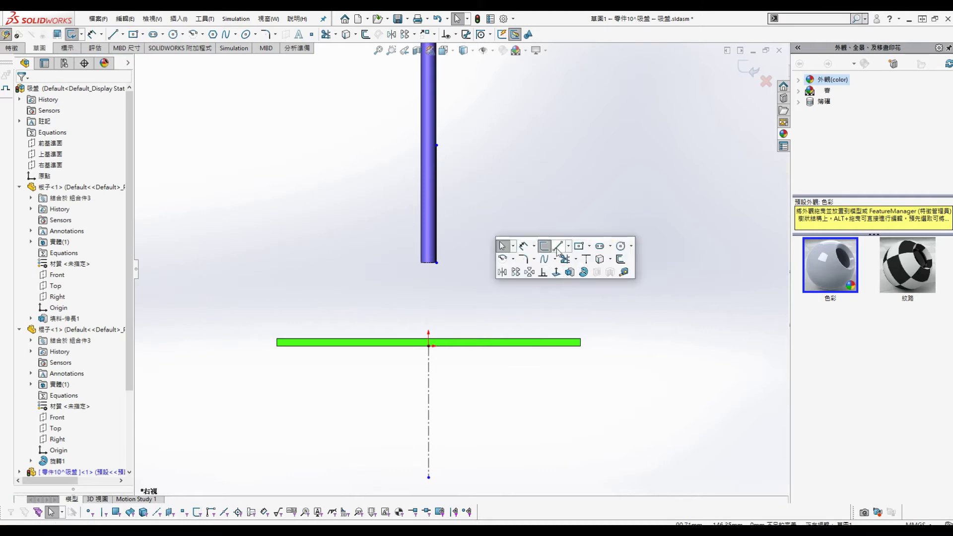
left_click(558, 247)
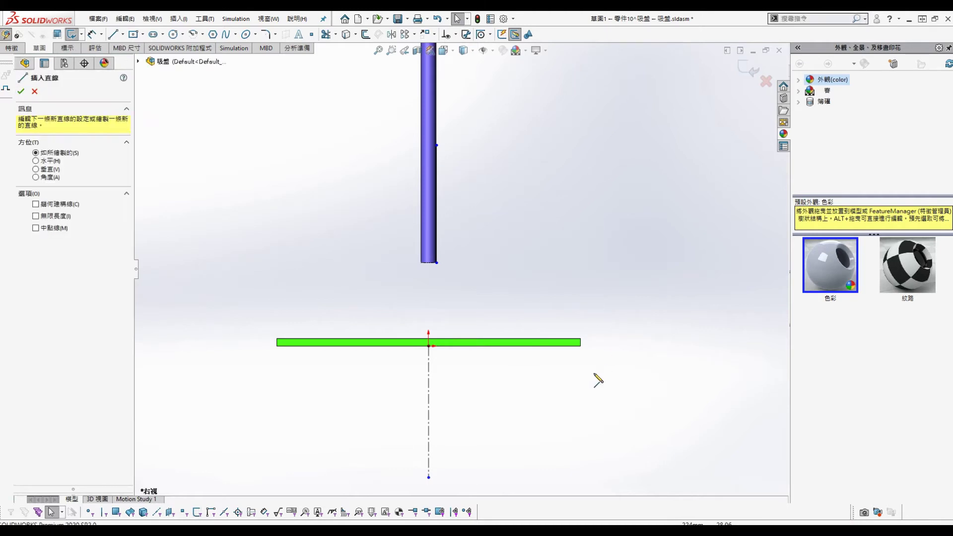
left_click(541, 339)
left_click(541, 322)
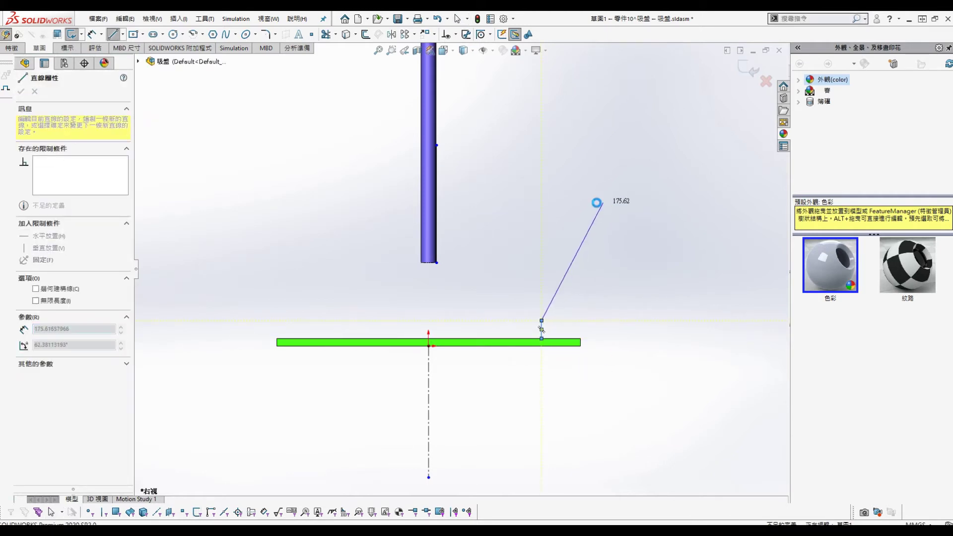
key("Escape")
Draw two long centerlines across the rod, one below the other
key("s")
left_click(608, 206)
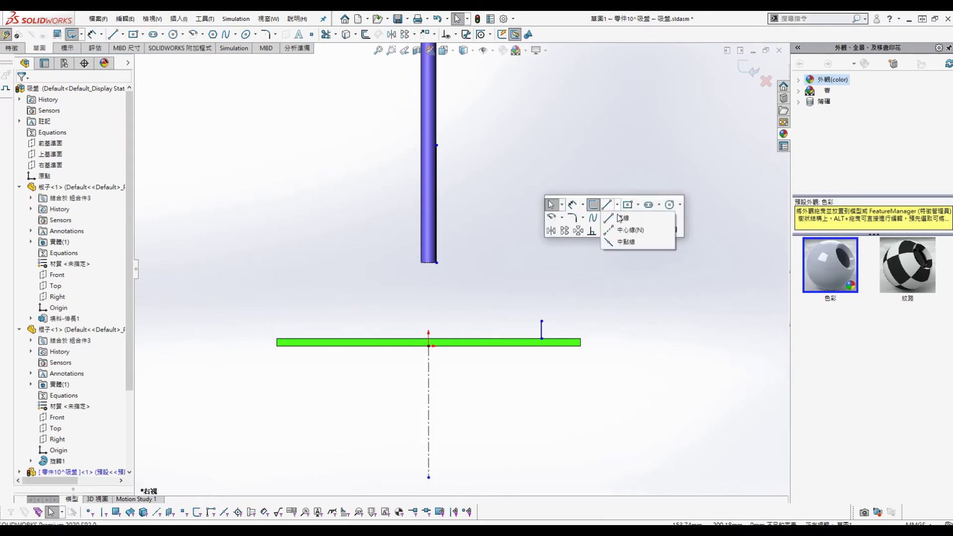
left_click(611, 231)
left_click(272, 291)
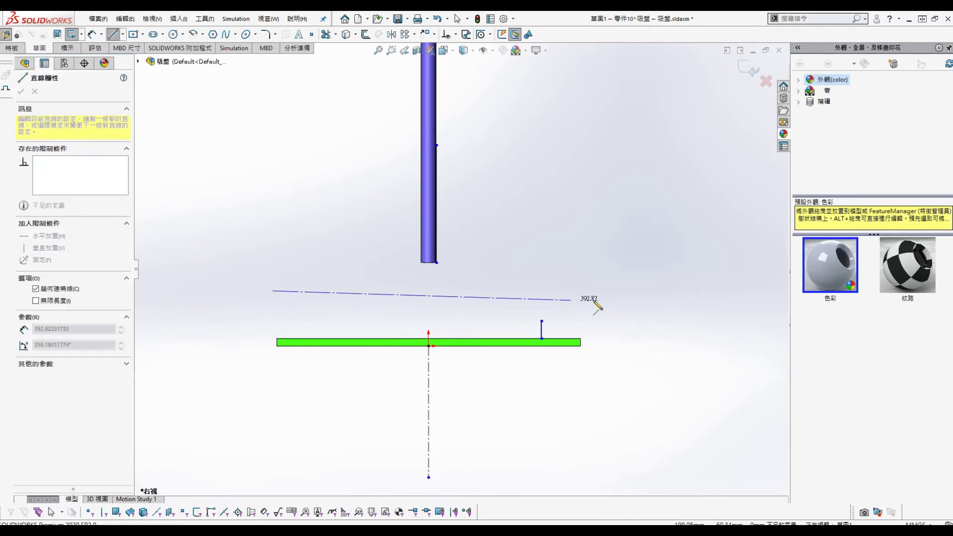
left_click(639, 288)
key("Escape")
key("s")
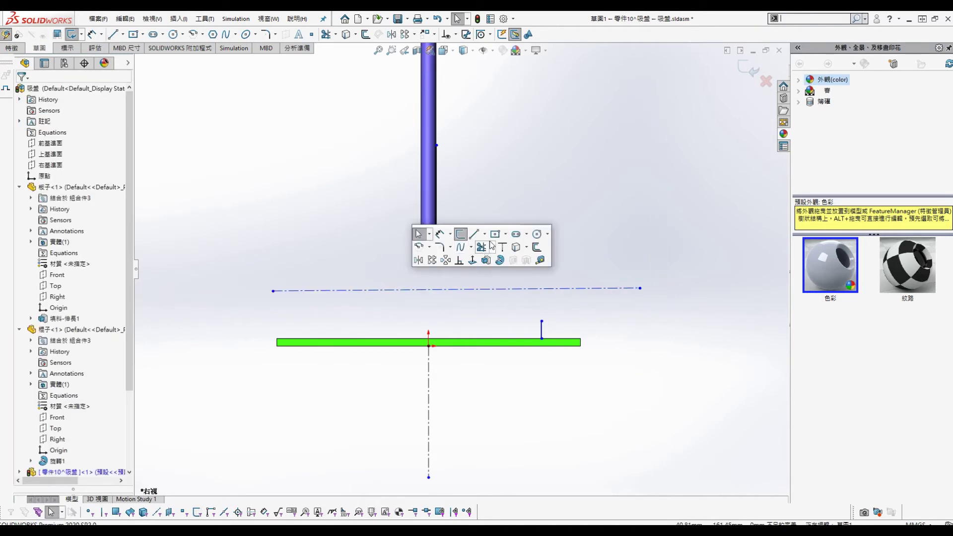
left_click(485, 237)
left_click(477, 259)
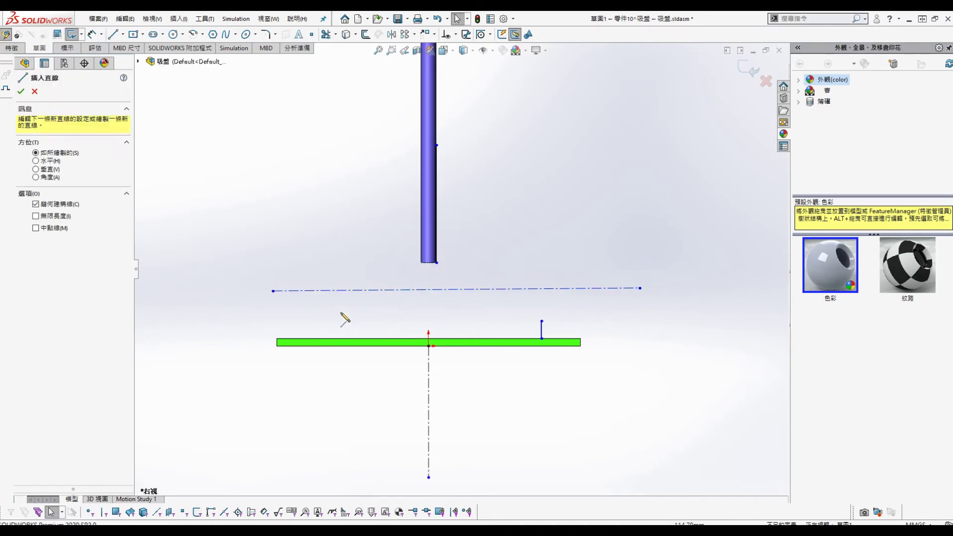
left_click(264, 314)
left_click(643, 314)
key("Escape")
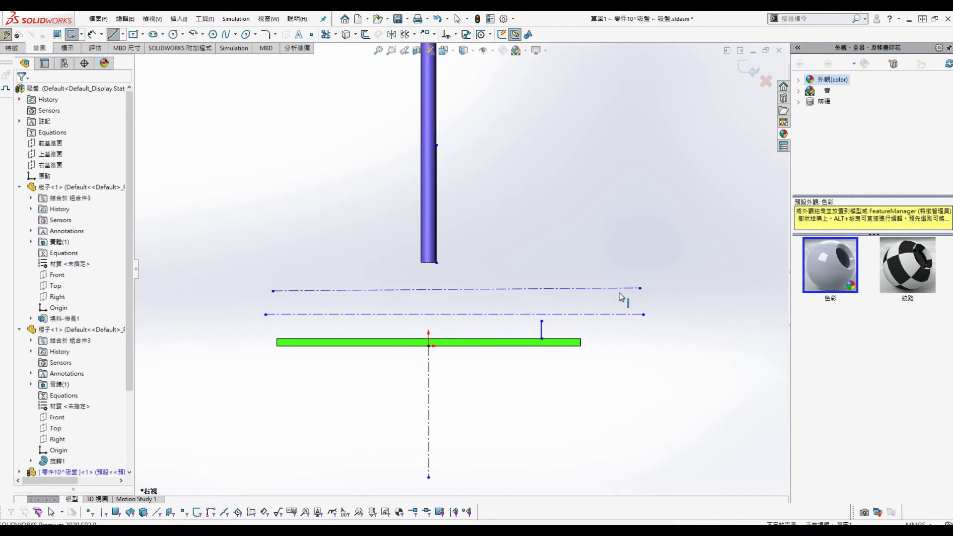
Make both new centerlines horizontal
left_click(602, 287)
left_click(638, 244)
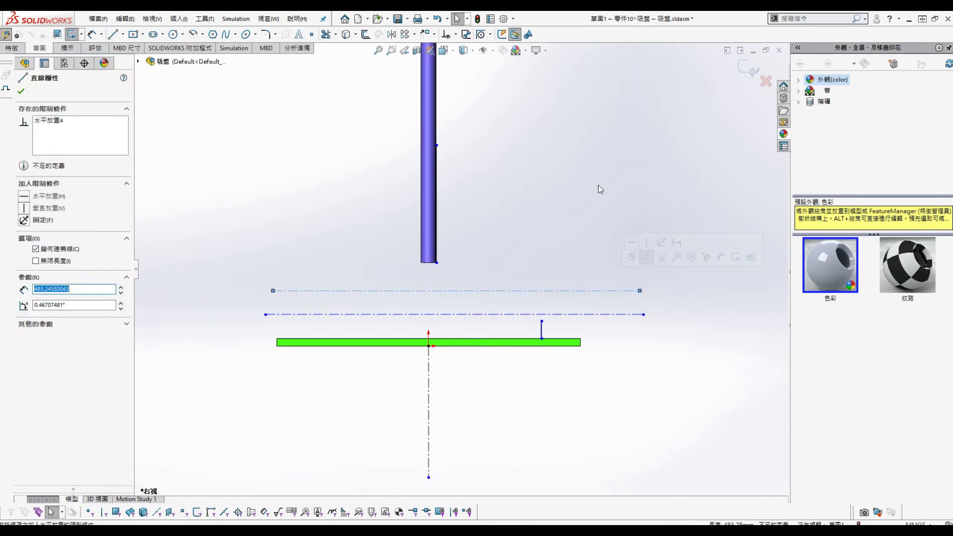
key("Escape")
left_click(589, 314)
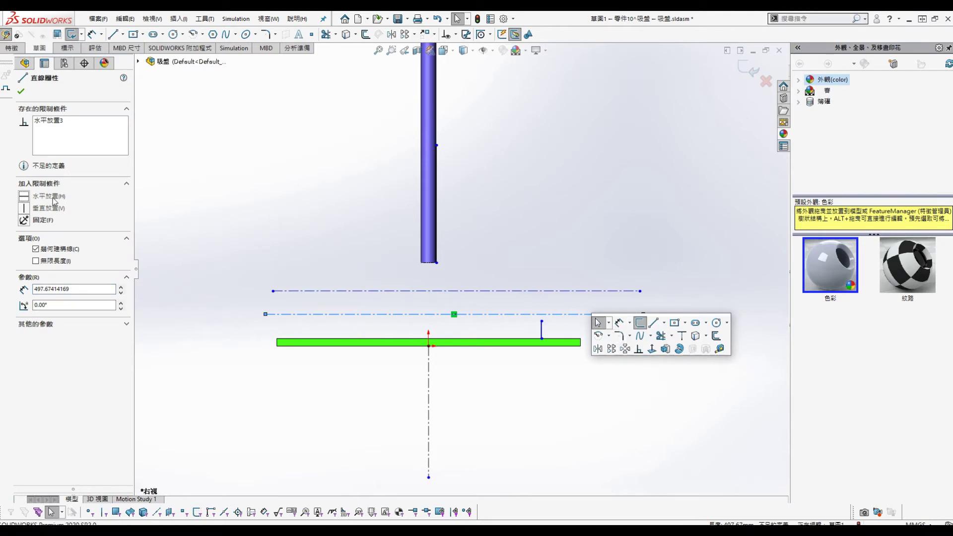
left_click(249, 181)
Add a Midpoint relation between the sketch point and the rod's bottom edge
scroll(504, 254, "down", 1)
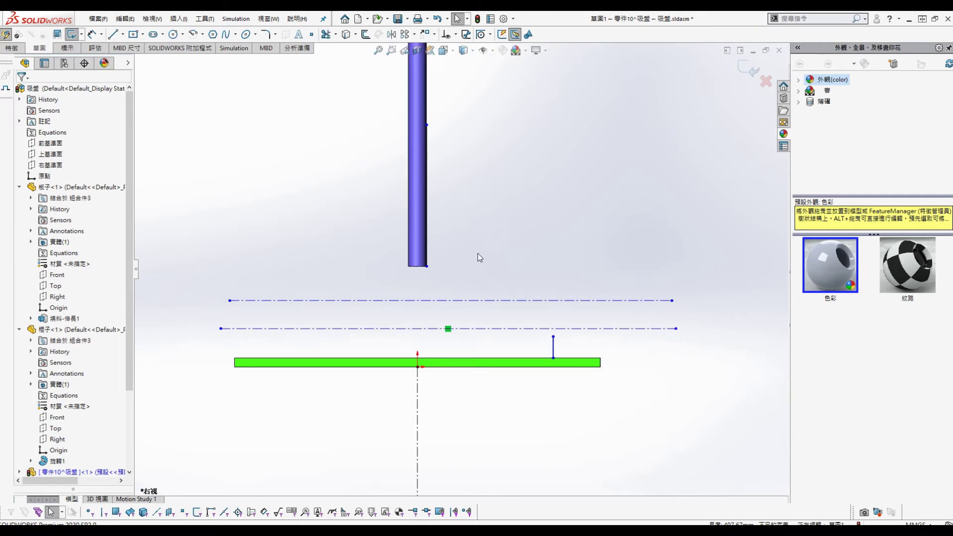
left_click(417, 266)
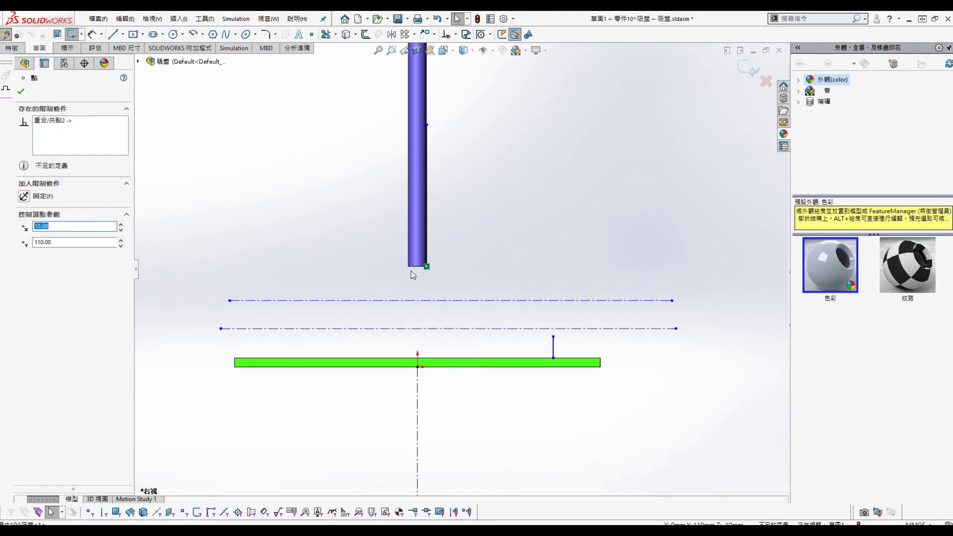
left_click(414, 268, "ctrl")
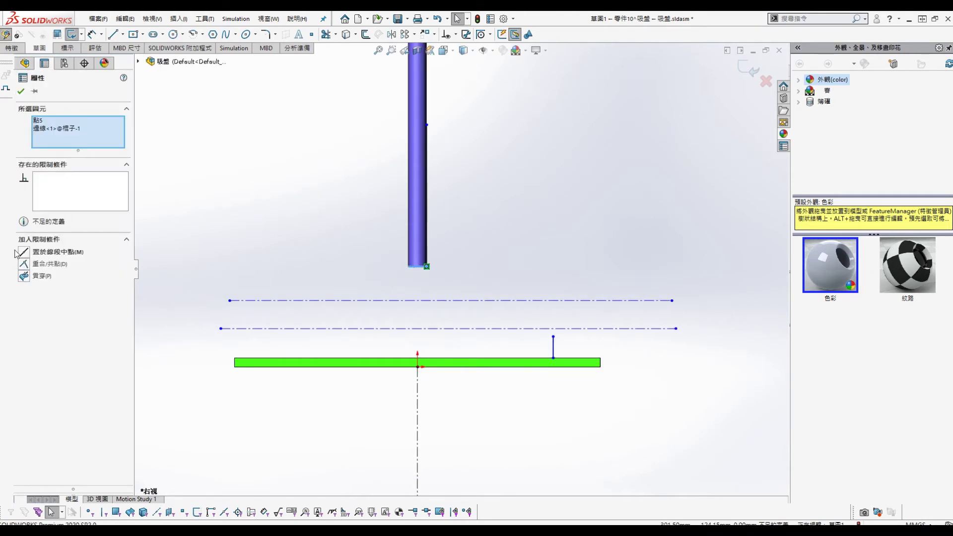
left_click(27, 254)
left_click(177, 210)
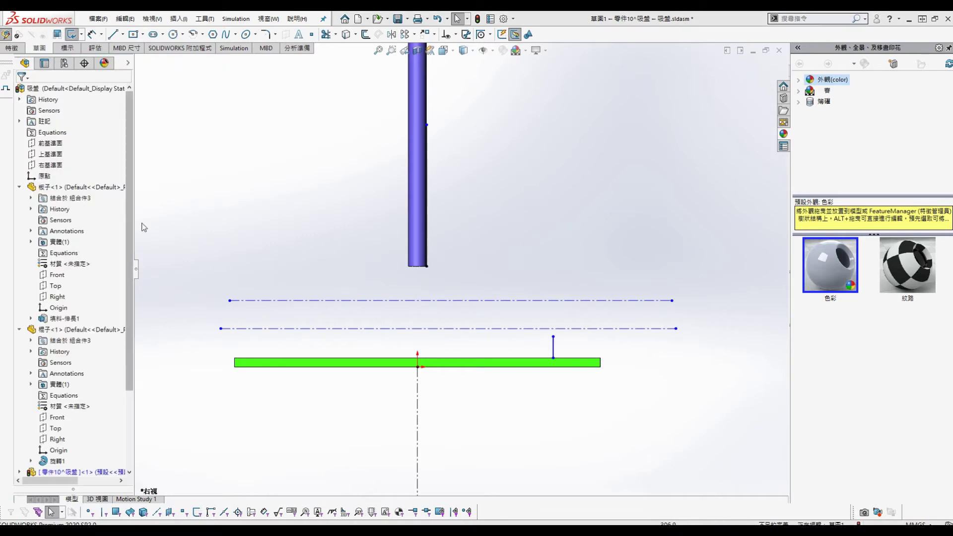
left_click(223, 37)
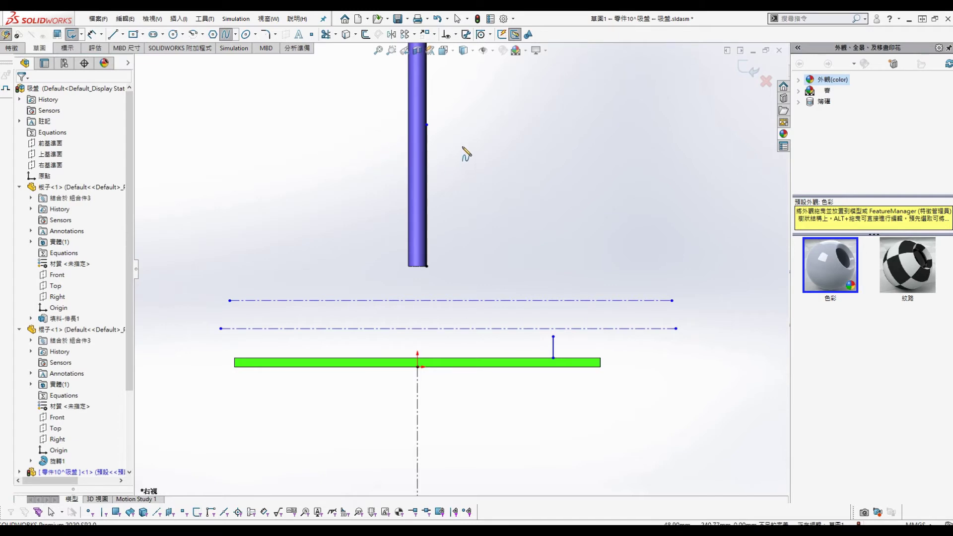
Dimension the rod-side line to 50 and the short line to 20, then start a spline
key("s")
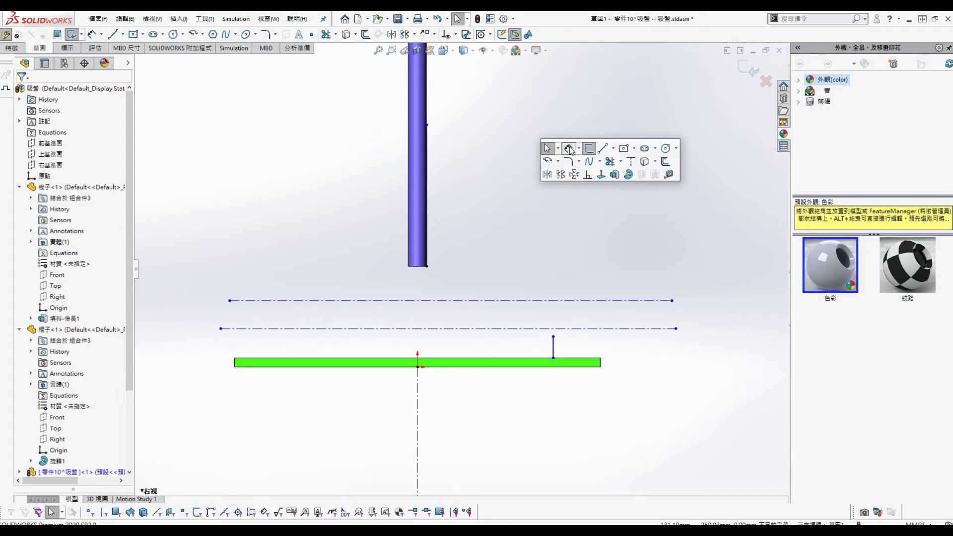
left_click(569, 147)
left_click(426, 244)
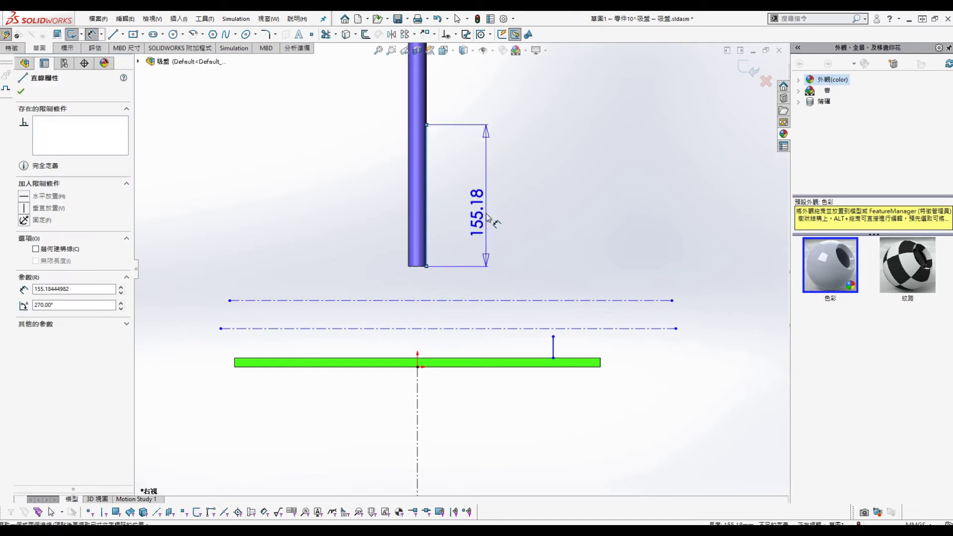
left_click(493, 213)
type("50")
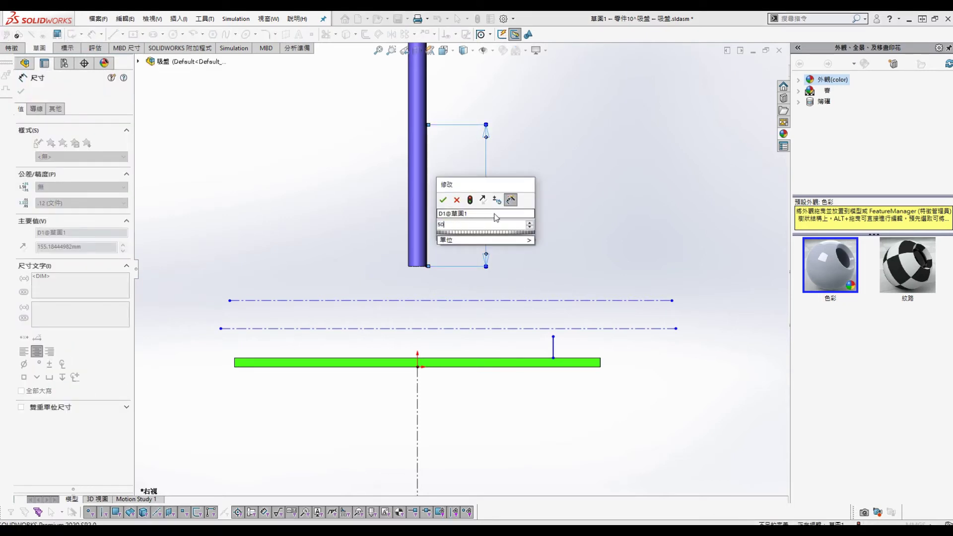
key("Return")
left_click(553, 355)
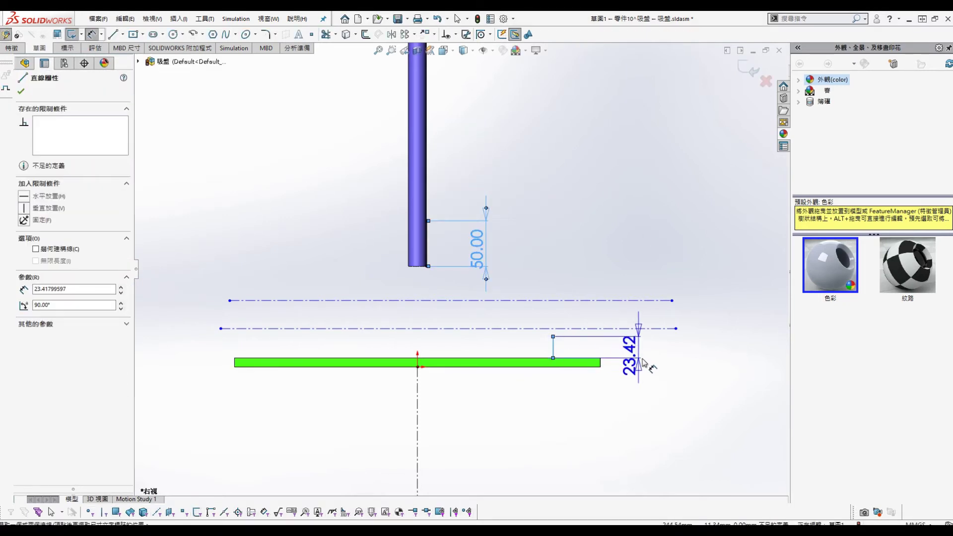
left_click(655, 360)
type("20")
key("Return")
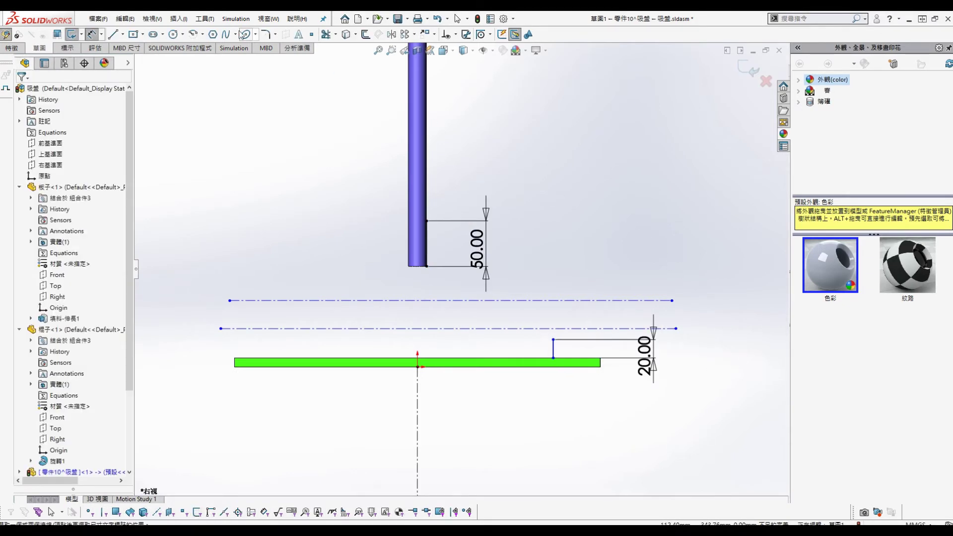
left_click(226, 34)
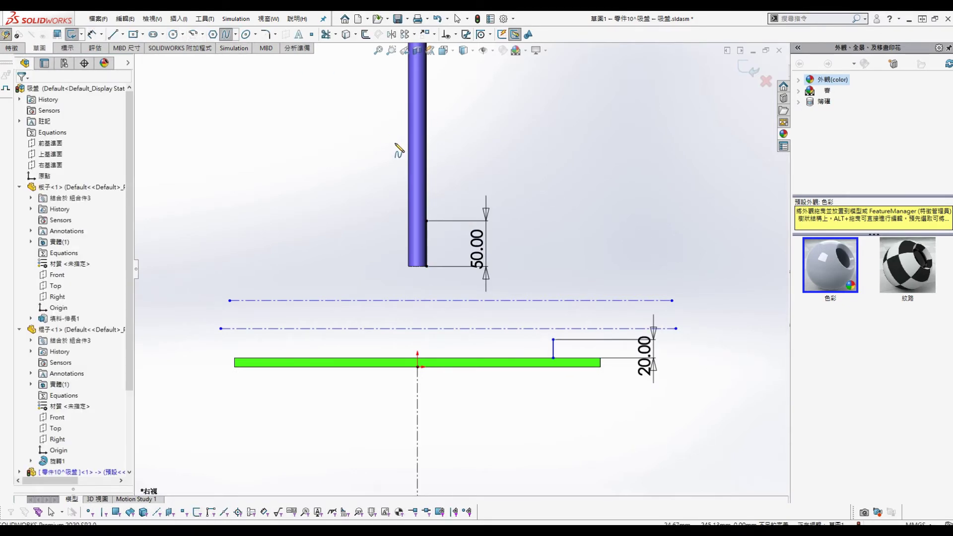
left_click(426, 266)
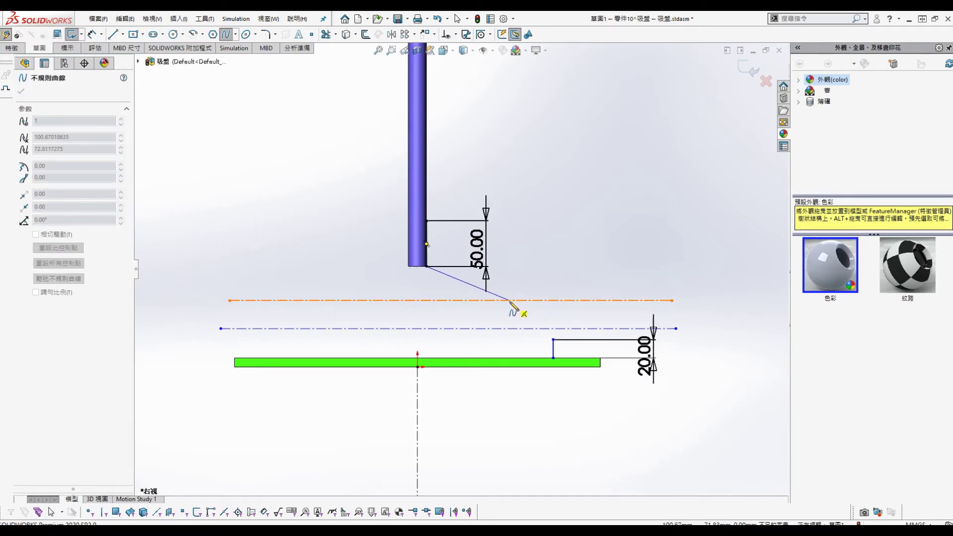
Finish the S-curve through the upper centerline to the short line's top
left_click(511, 300)
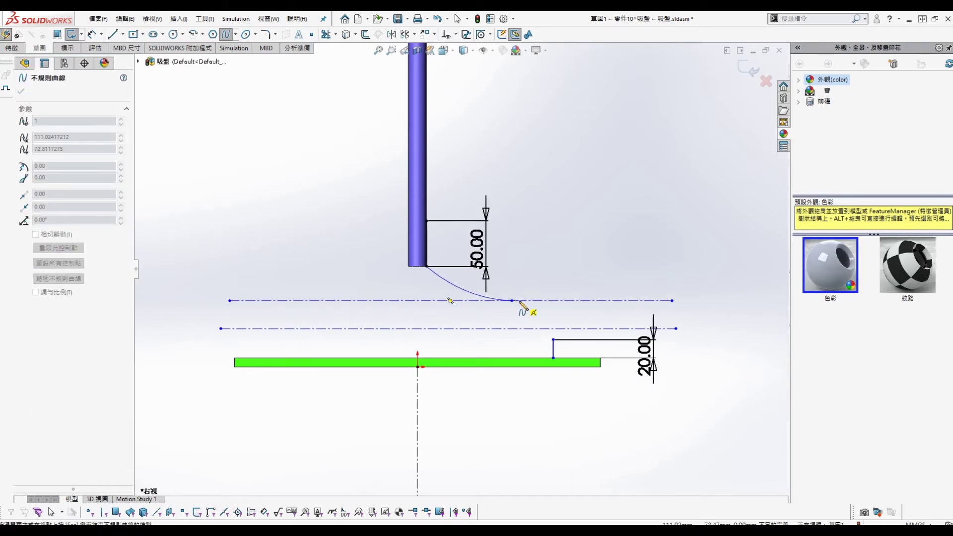
left_click(537, 329)
key("Escape")
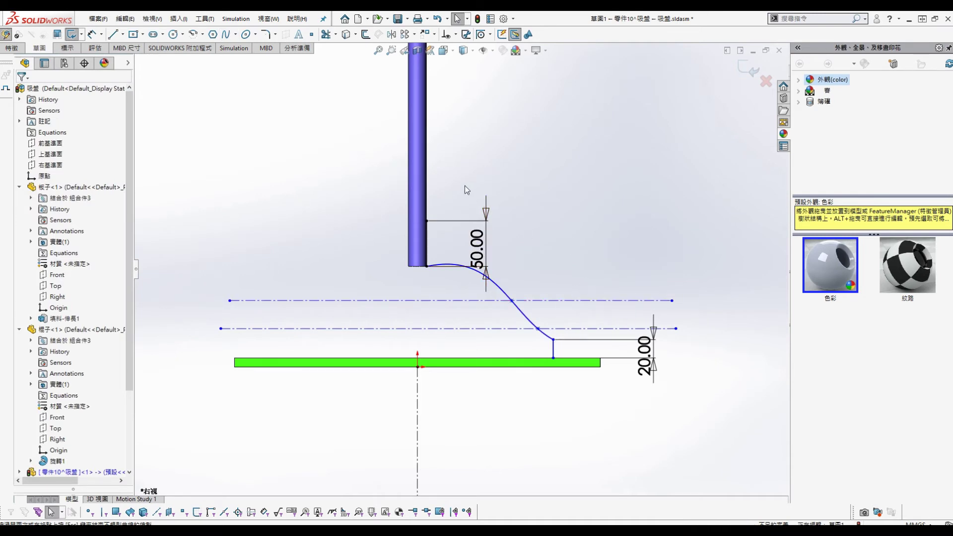
Dimension the upper centerline 20.00 below the rod's bottom, changed from 37.19
key("s")
left_click(577, 176)
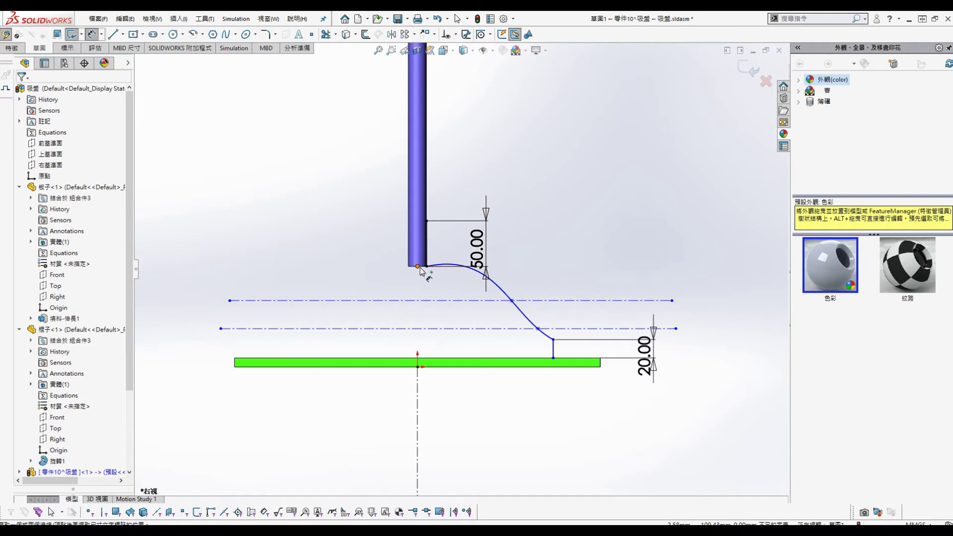
left_click_drag(417, 300, 416, 267, "ctrl")
scroll(415, 267, "down", 3)
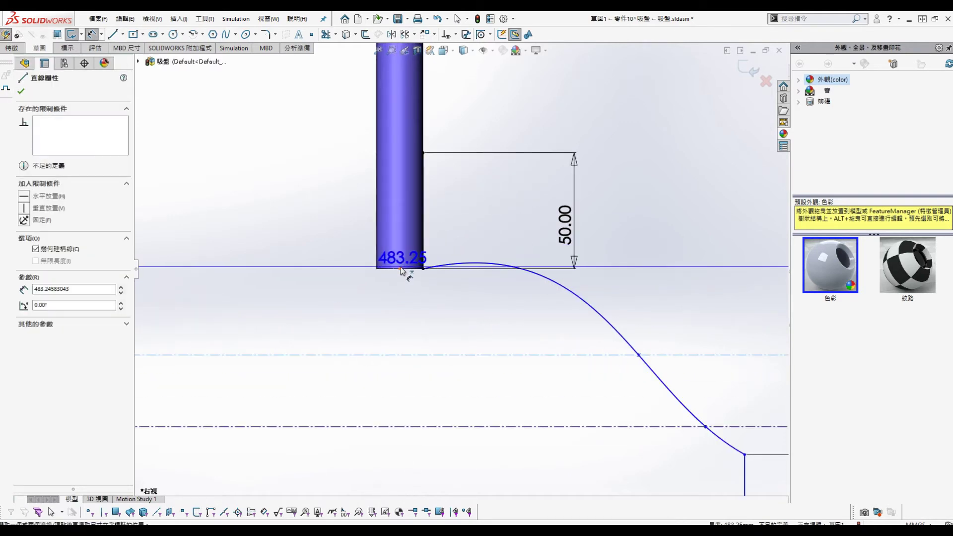
left_click(278, 355)
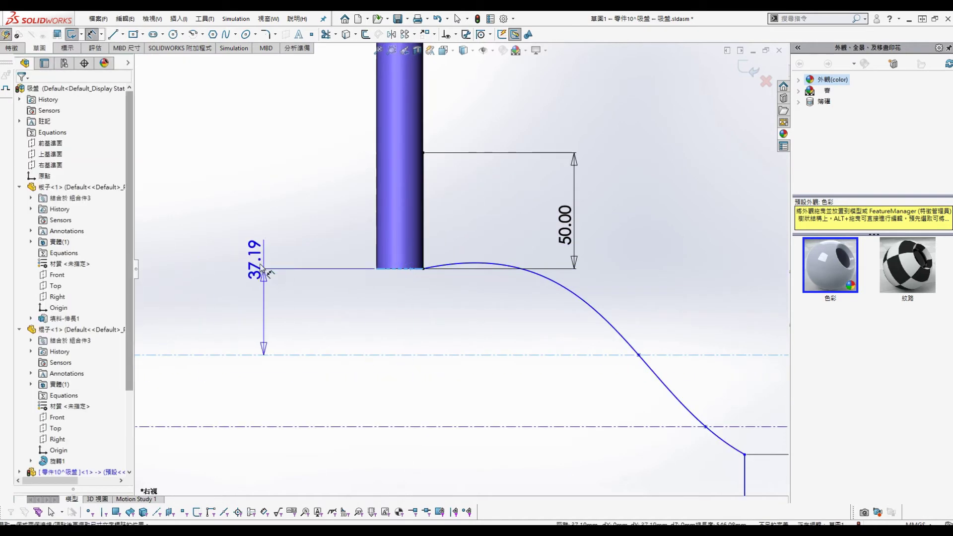
left_click(250, 266)
key("Return")
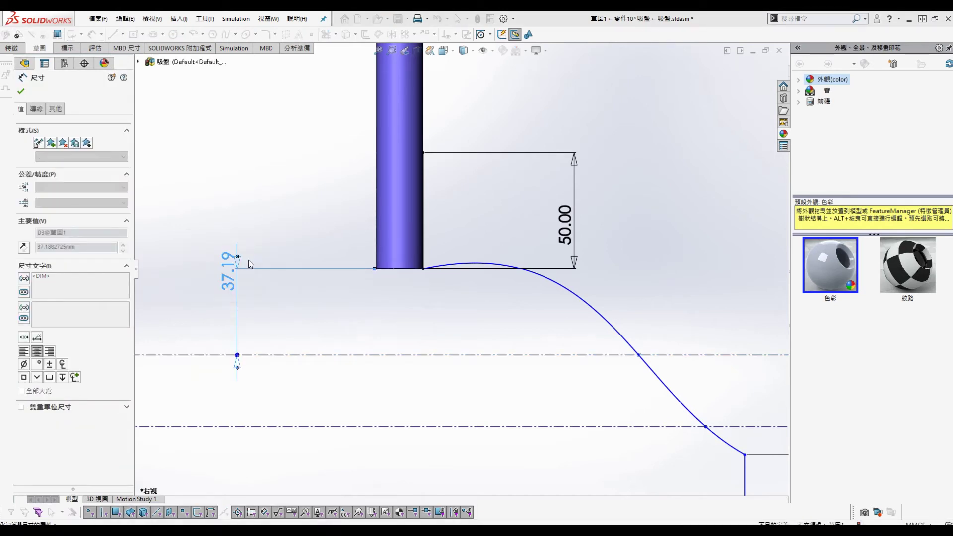
scroll(431, 333, "up", 3)
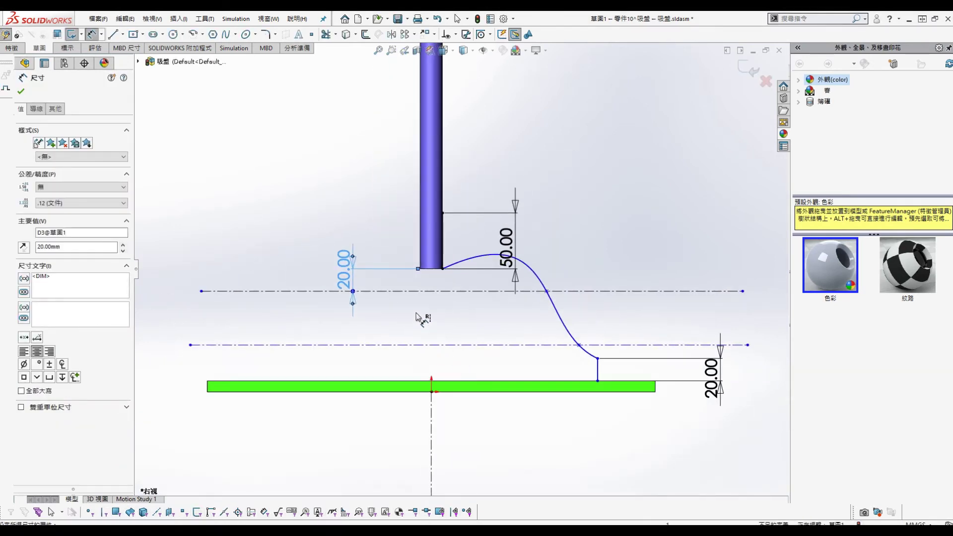
Attempt a rod-bottom to upper-centerline dimension and cancel it as redundant
left_click(437, 270)
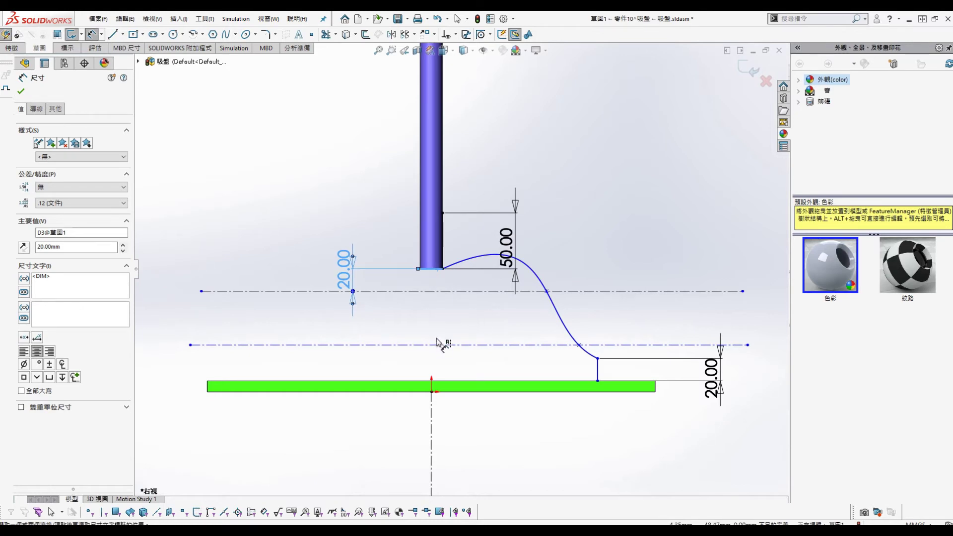
left_click(437, 342)
left_click(701, 390)
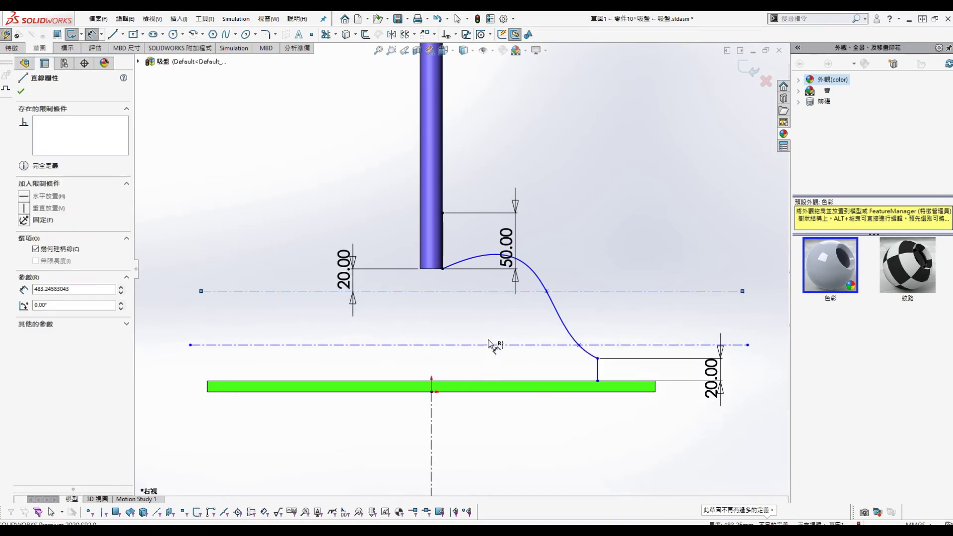
Fix the lower centerline 40.00 below the rod's bottom edge
left_click(489, 345)
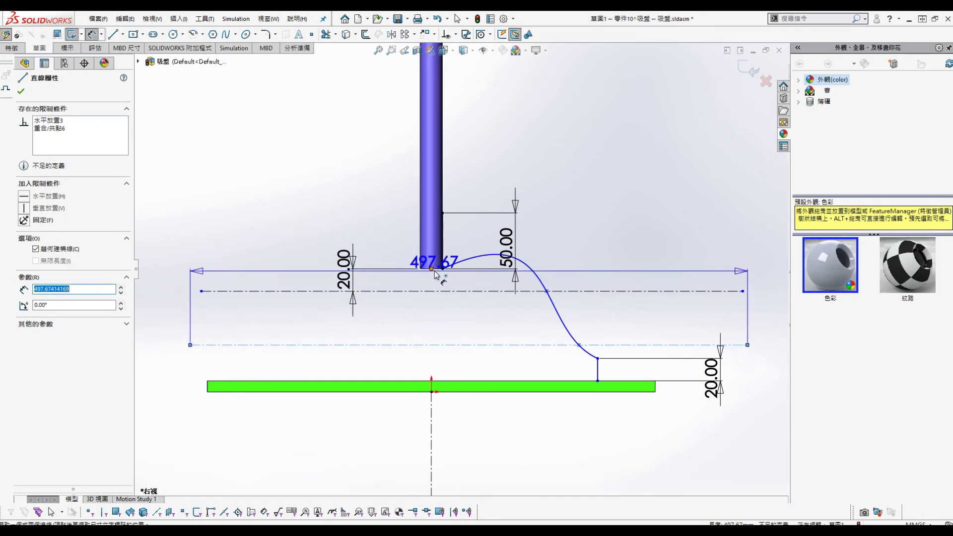
scroll(436, 272, "down", 1)
scroll(445, 272, "down", 5)
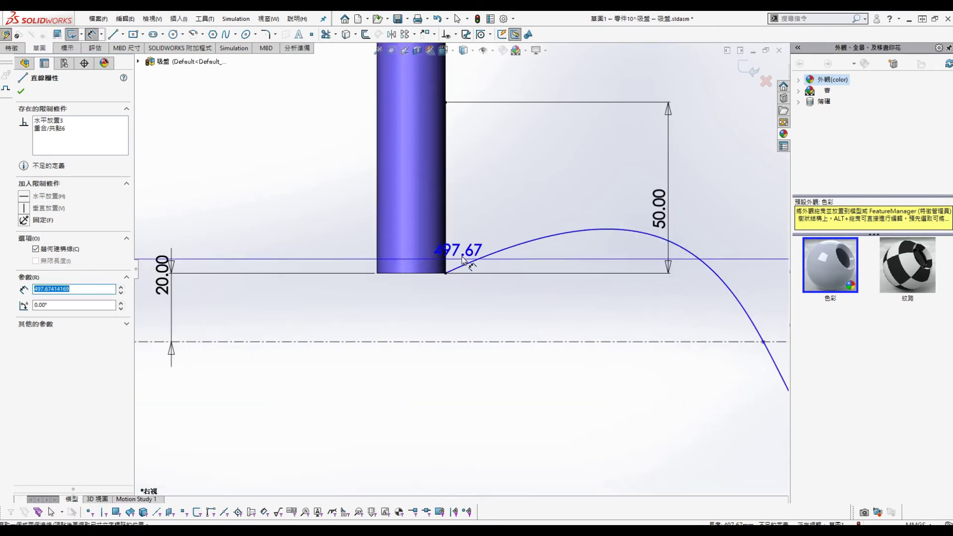
left_click(437, 278)
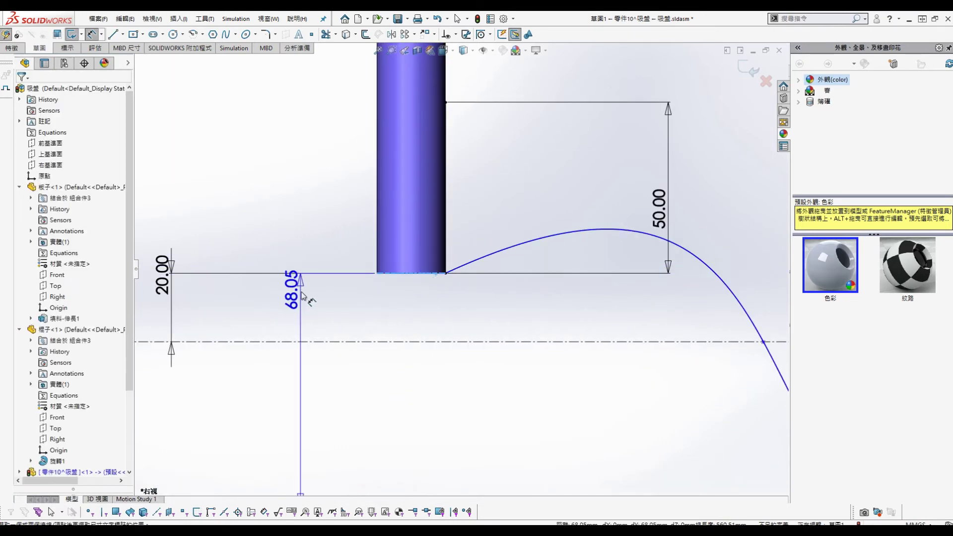
scroll(461, 269, "up", 5)
left_click(248, 262)
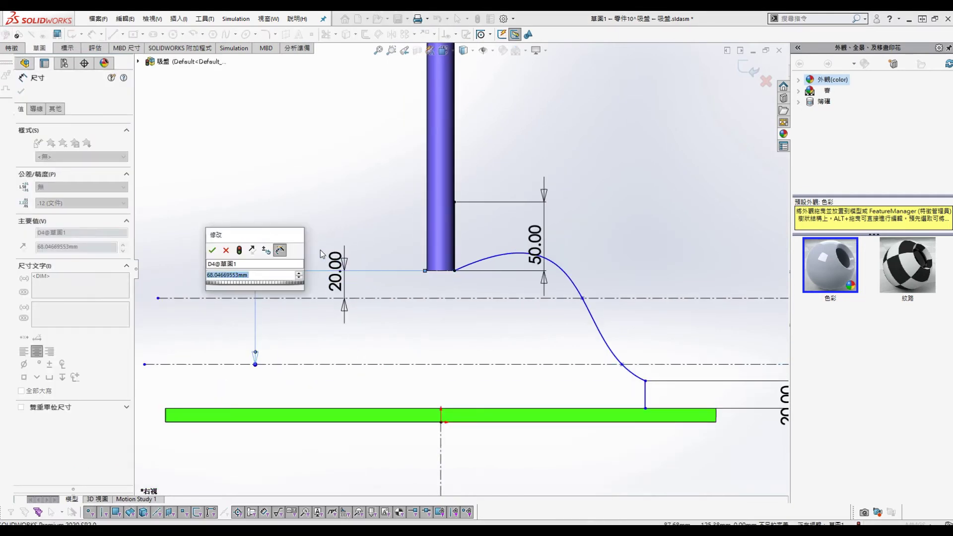
type("40")
key("Return")
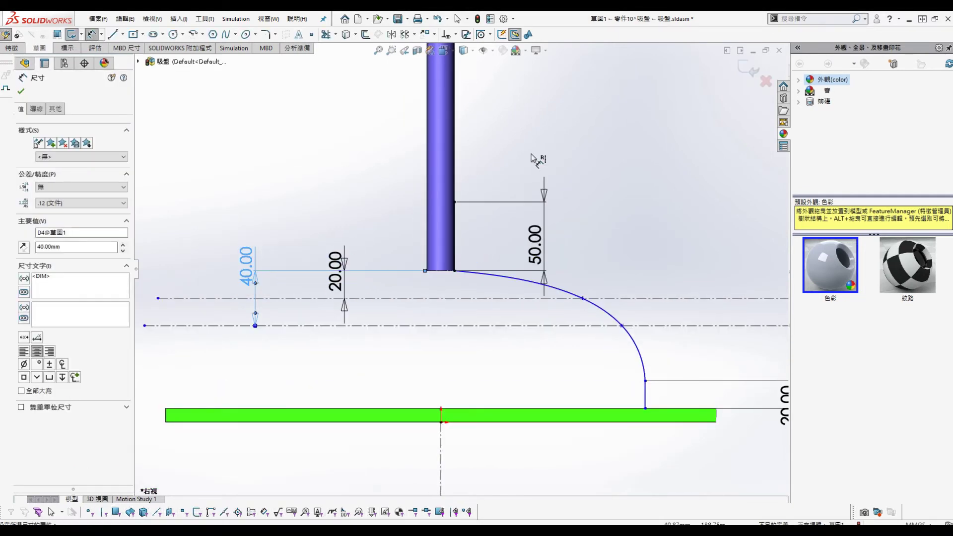
left_click(679, 200)
scroll(604, 193, "up", 2)
scroll(604, 193, "up", 3)
scroll(521, 180, "down", 3)
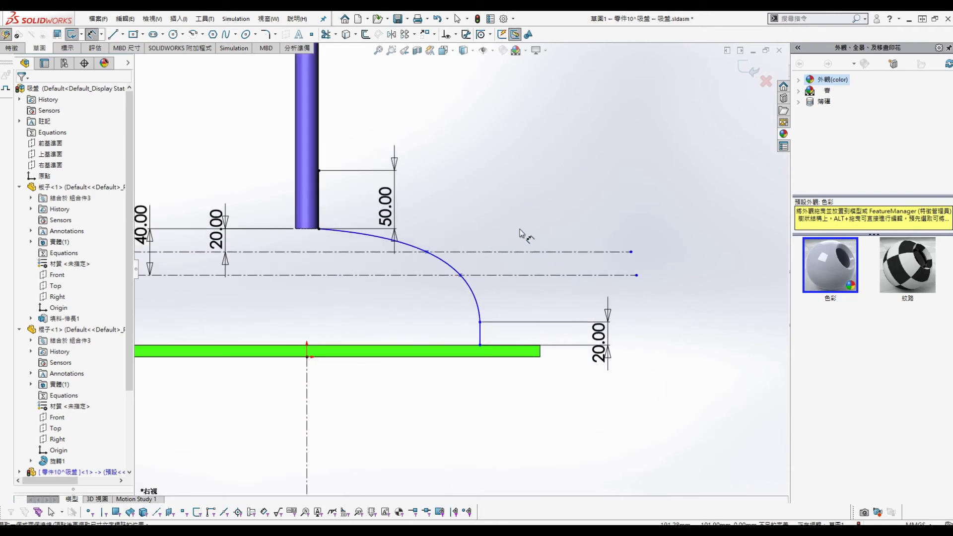
scroll(361, 213, "down", 2)
scroll(511, 178, "down", 2)
Make the S-curve tangent to the vertical line along the rod's side
key("s")
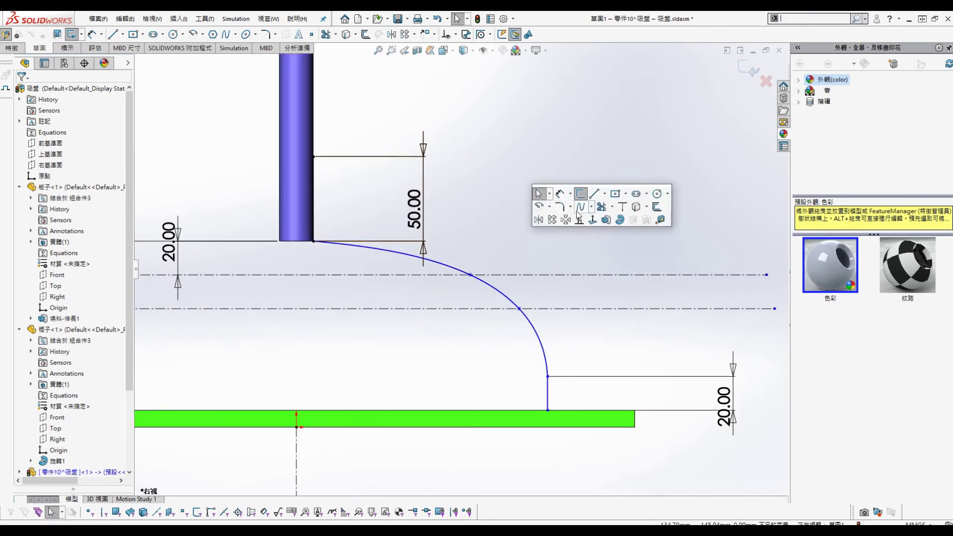
left_click(579, 219)
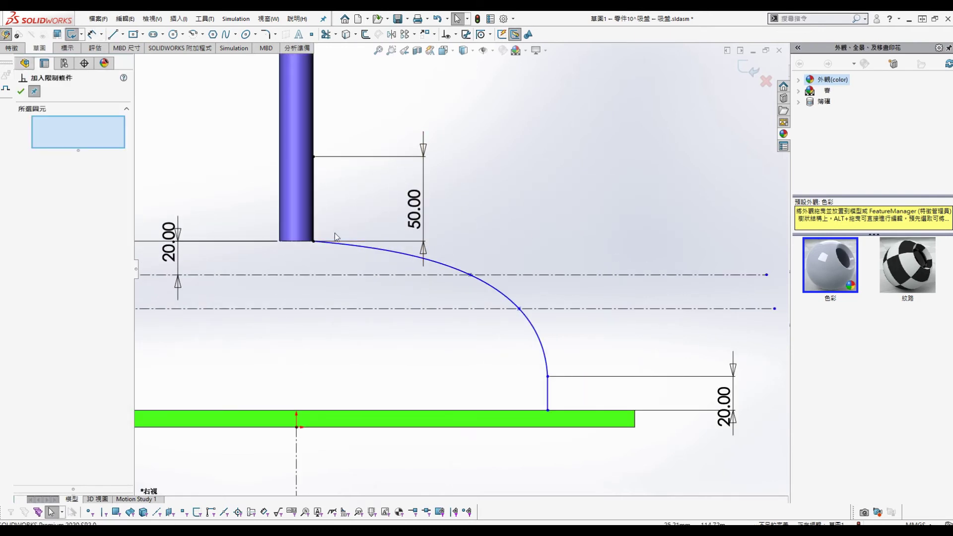
left_click(313, 195)
left_click(389, 255)
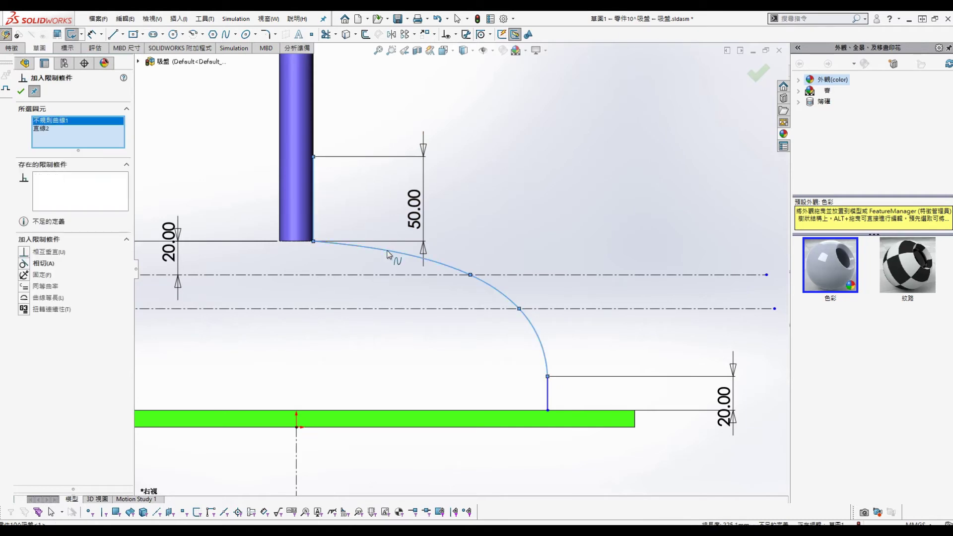
left_click(24, 265)
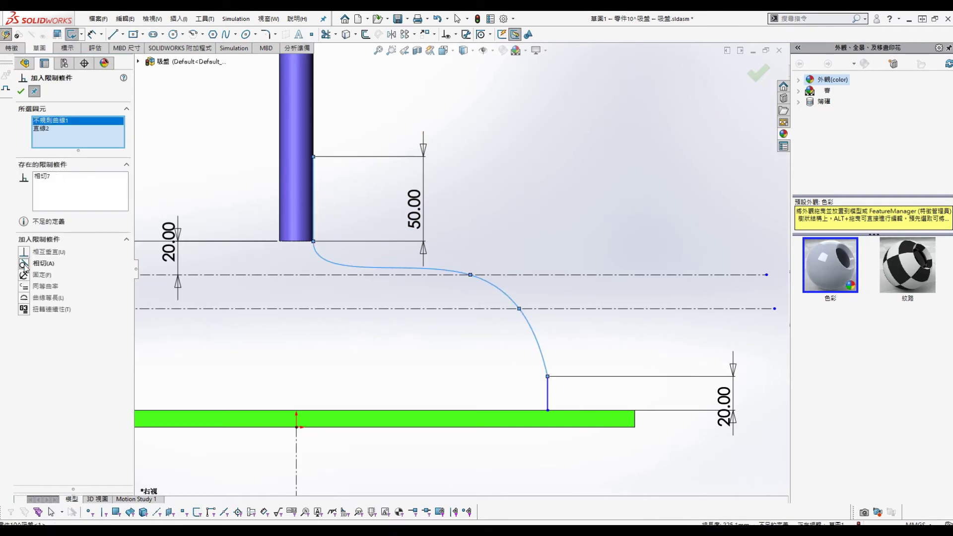
left_click(21, 91)
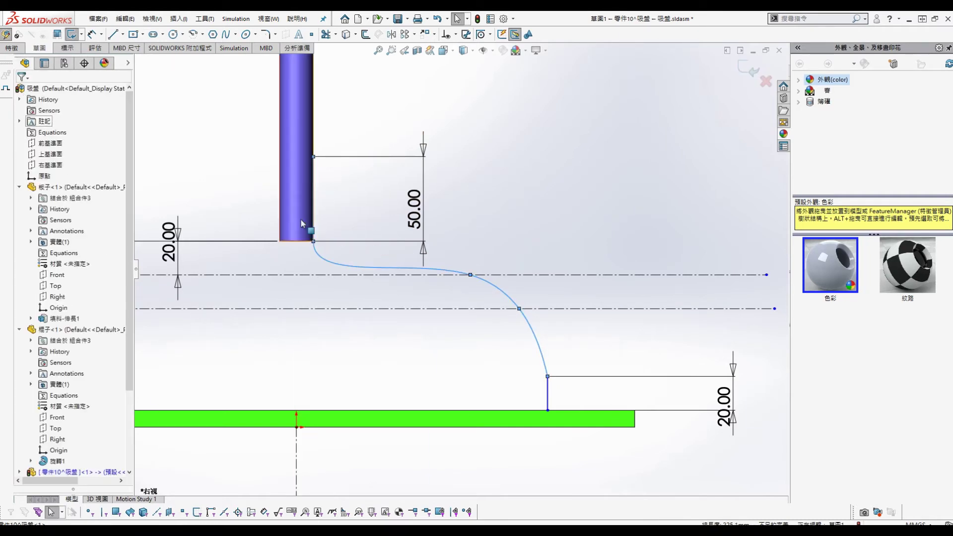
Make the S-curve's lower end tangent to the short vertical line by the plate
key("s")
left_click(588, 201)
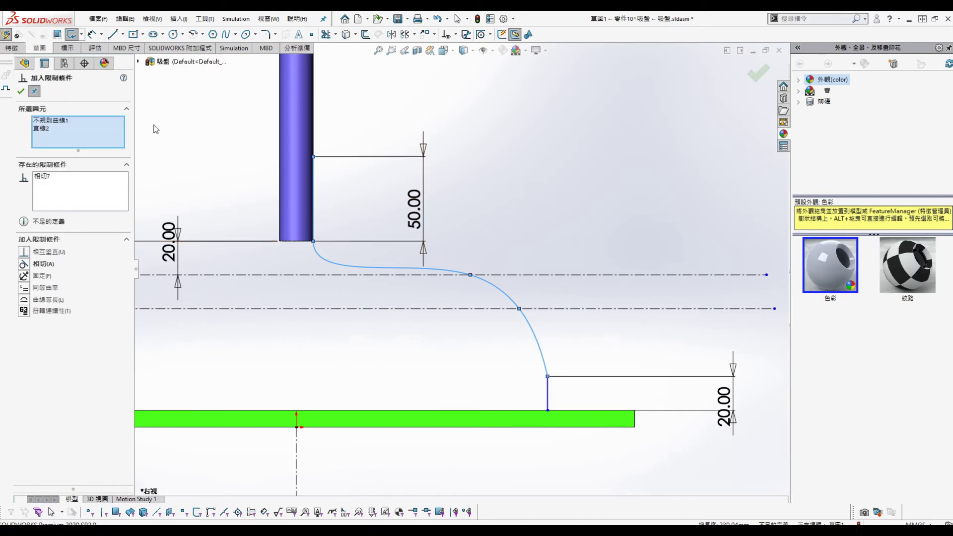
left_click(56, 128)
key("Delete")
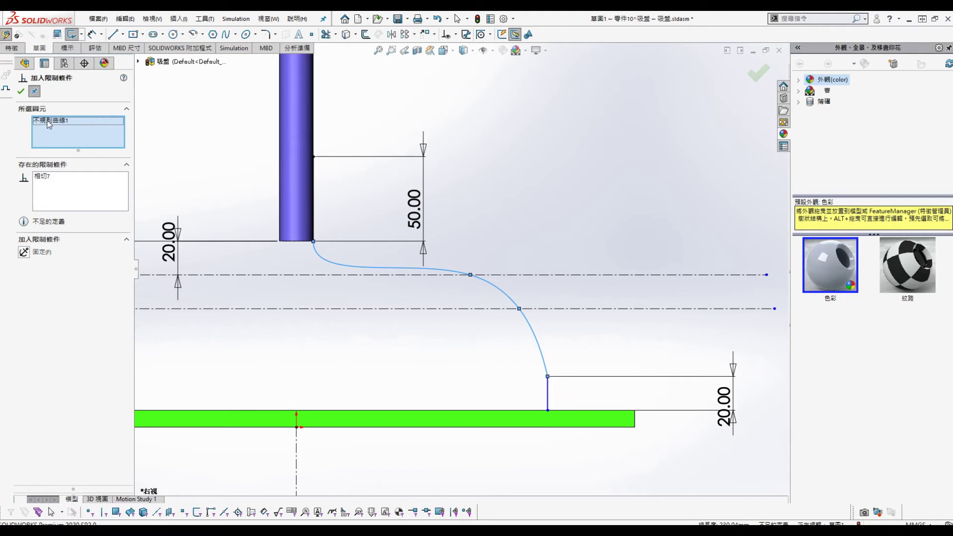
left_click(47, 121)
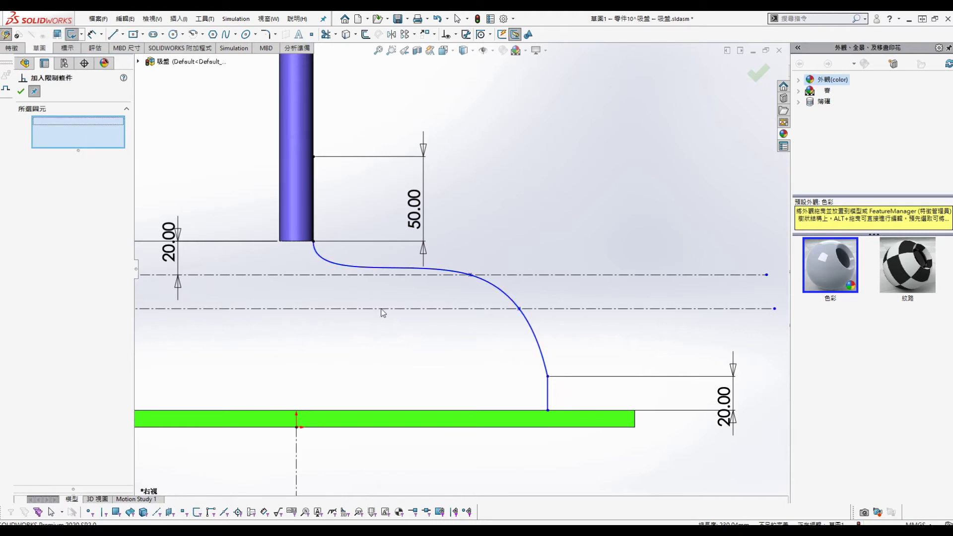
left_click(547, 395)
left_click(23, 264)
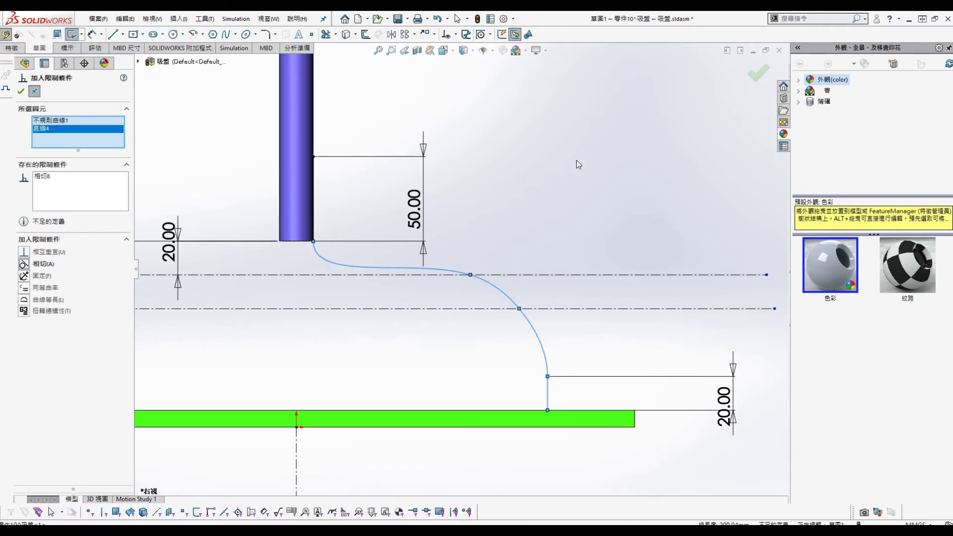
left_click(21, 91)
Replace the old S-curve with a spline from the rod's bottom corner through both centrelines to the short line's top
key("Delete")
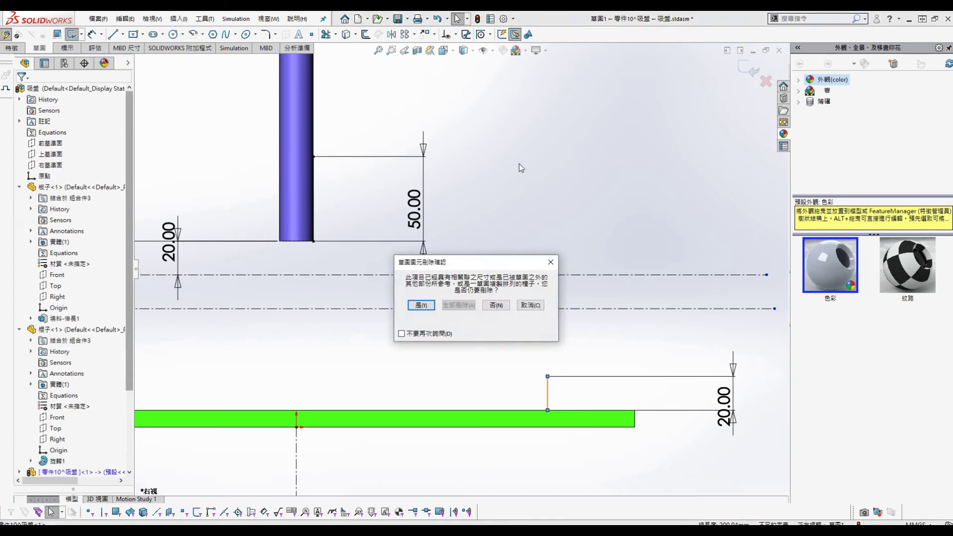
left_click(498, 306)
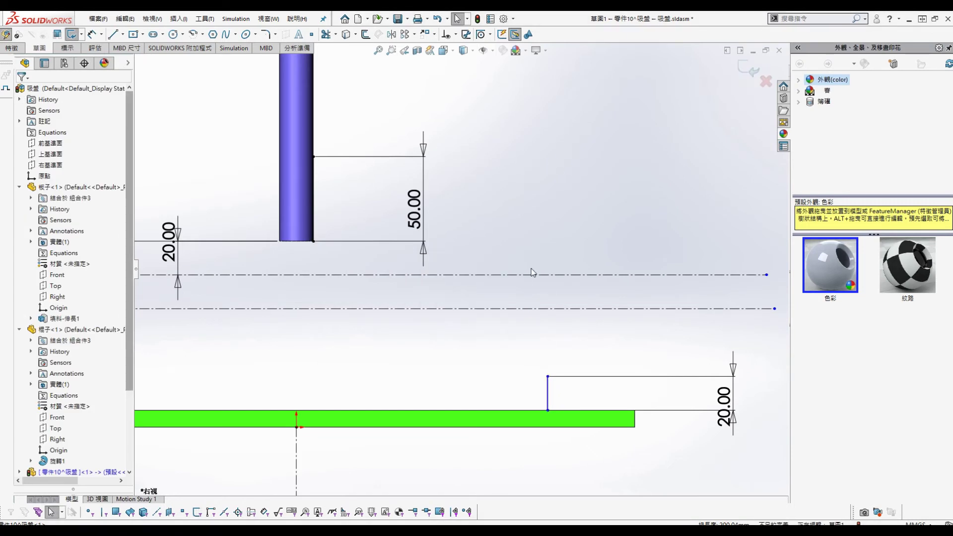
left_click(226, 34)
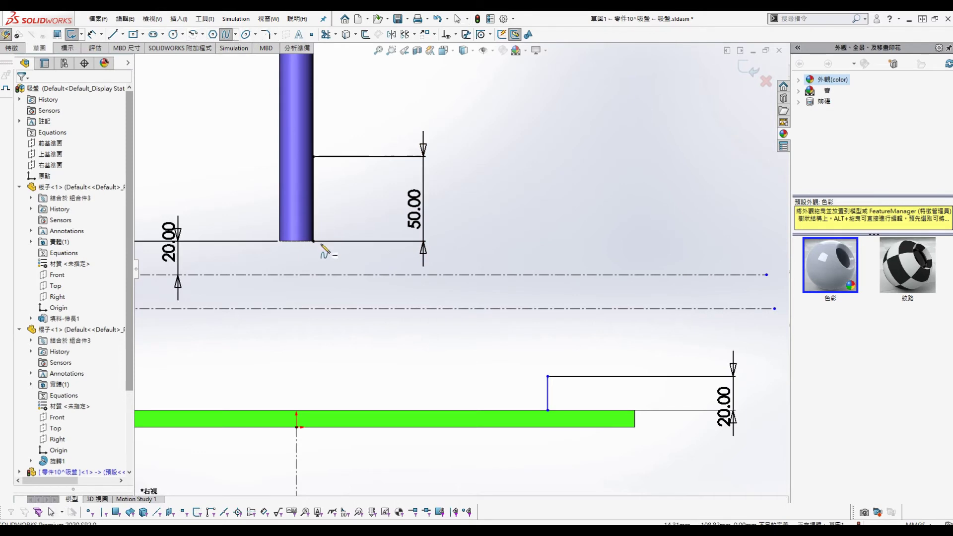
left_click(313, 241)
left_click(414, 275)
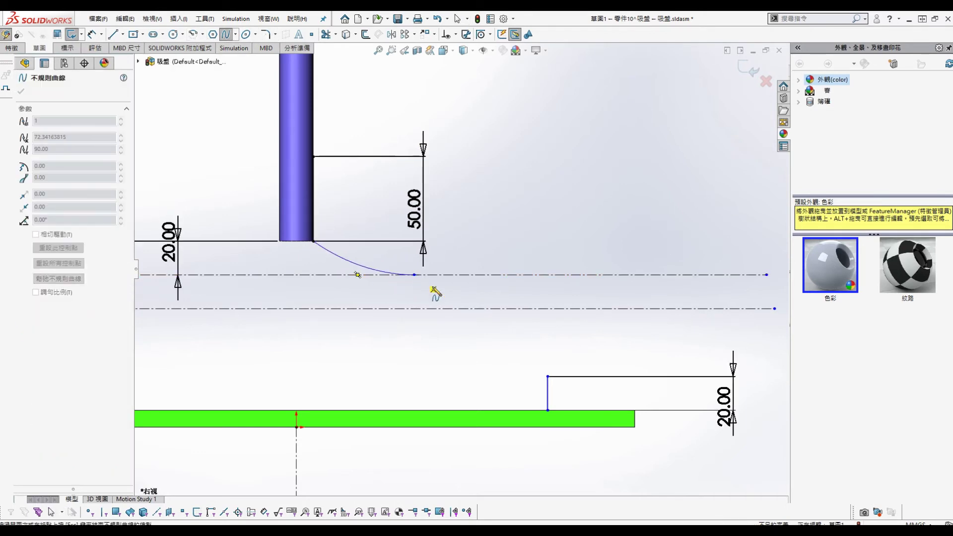
left_click(493, 308)
left_click(548, 376)
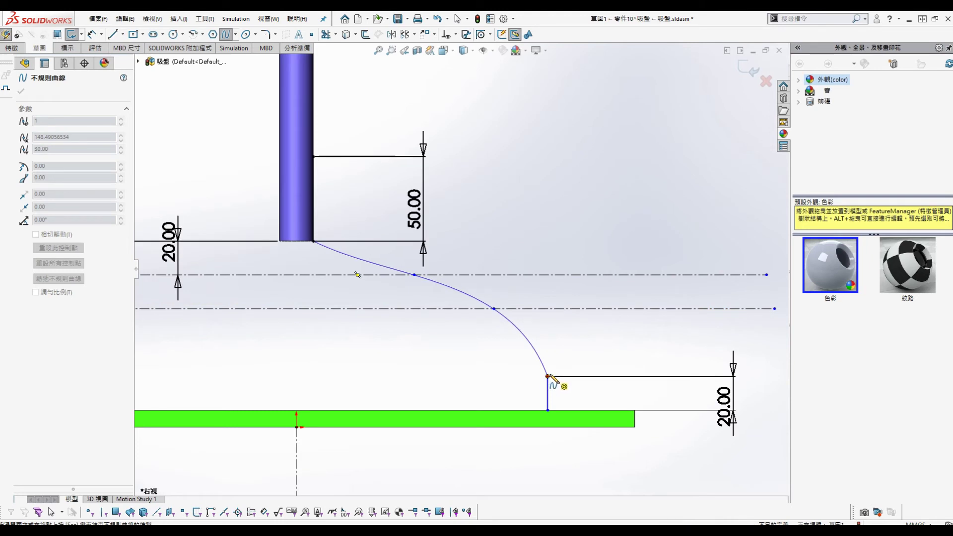
key("Escape")
key("s")
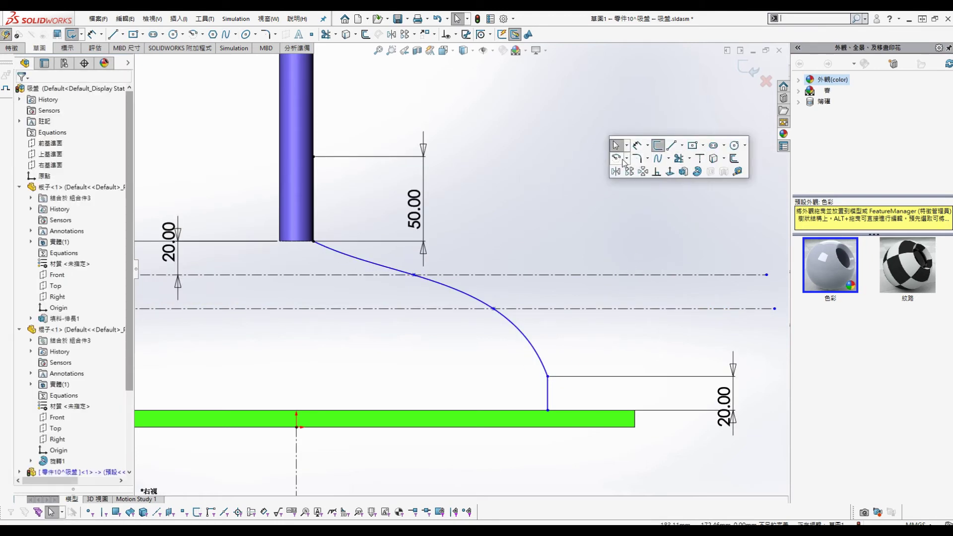
Make the new spline tangent to the rod's vertical side line
left_click(656, 171)
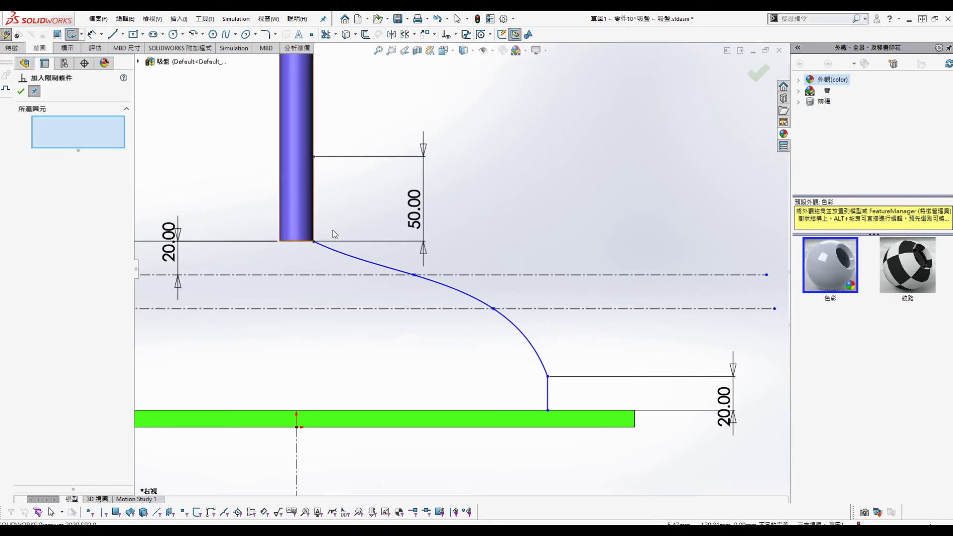
left_click(322, 244)
left_click(314, 221)
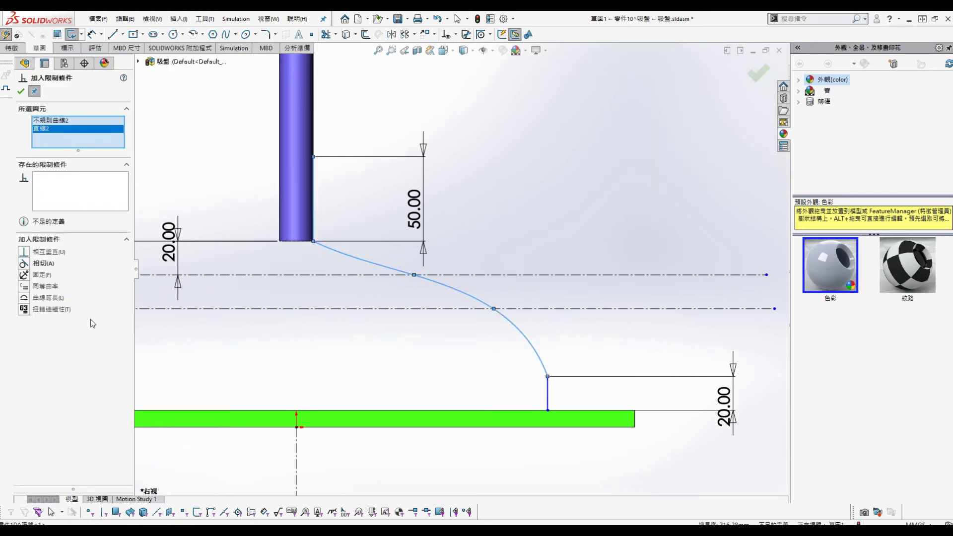
left_click(23, 263)
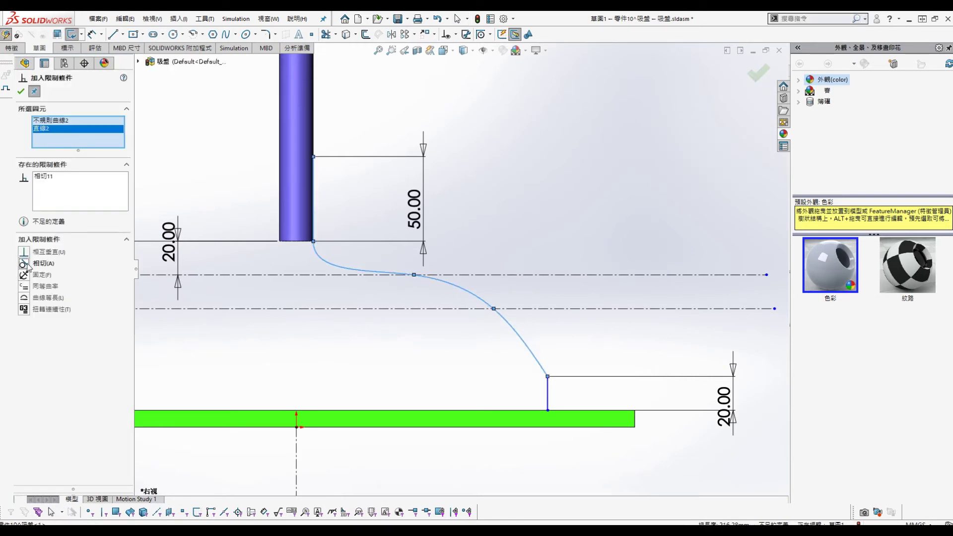
left_click(21, 93)
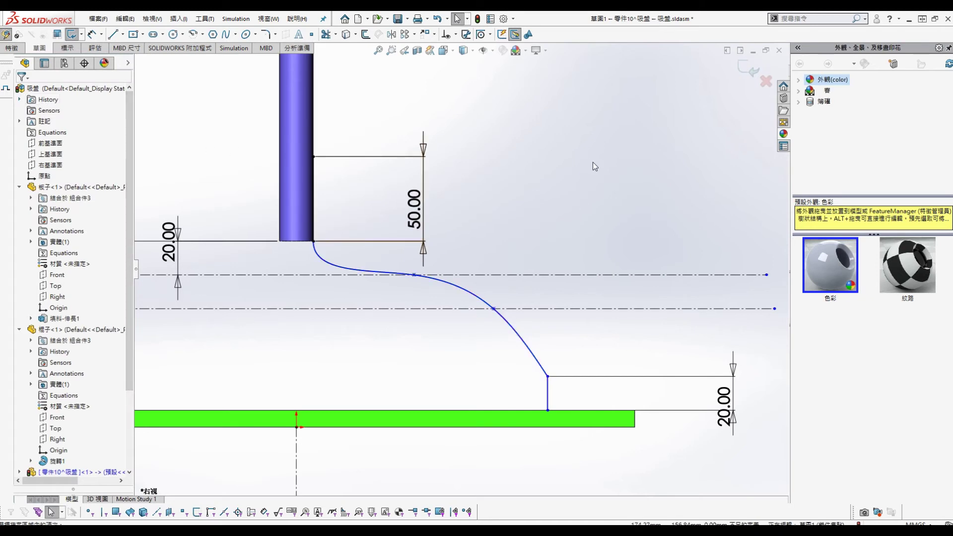
Make the spline's lower end tangent to the short vertical line, then drag that line slightly left
key("s")
left_click(699, 180)
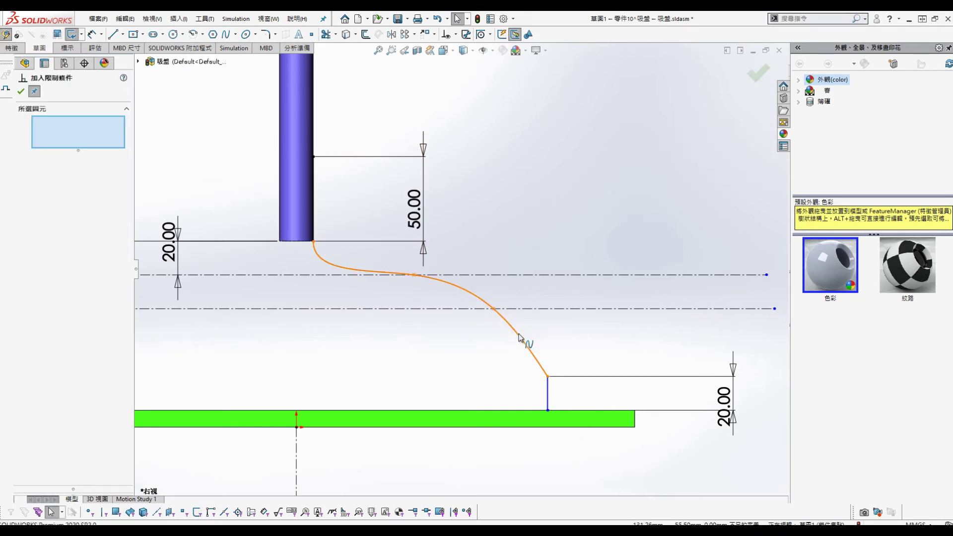
left_click(530, 349)
left_click(550, 405)
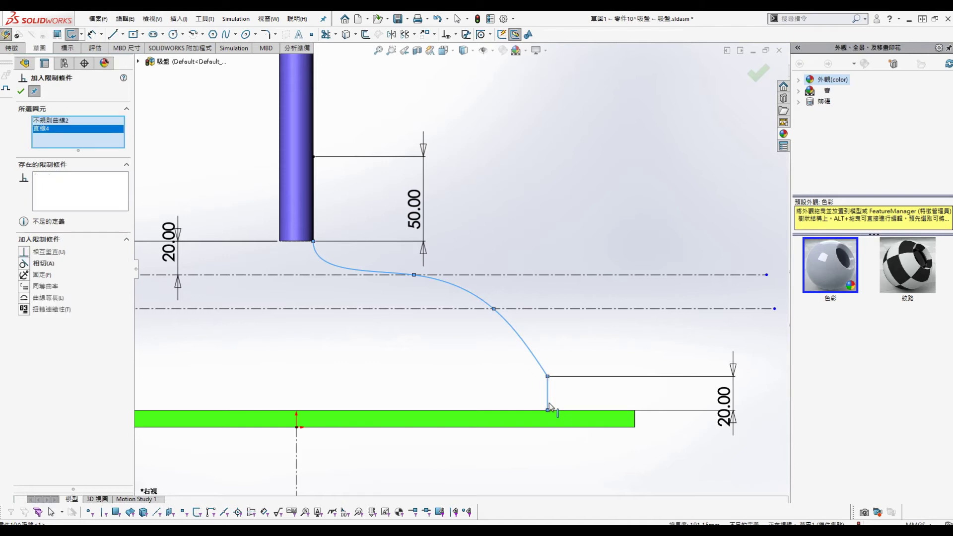
left_click(24, 266)
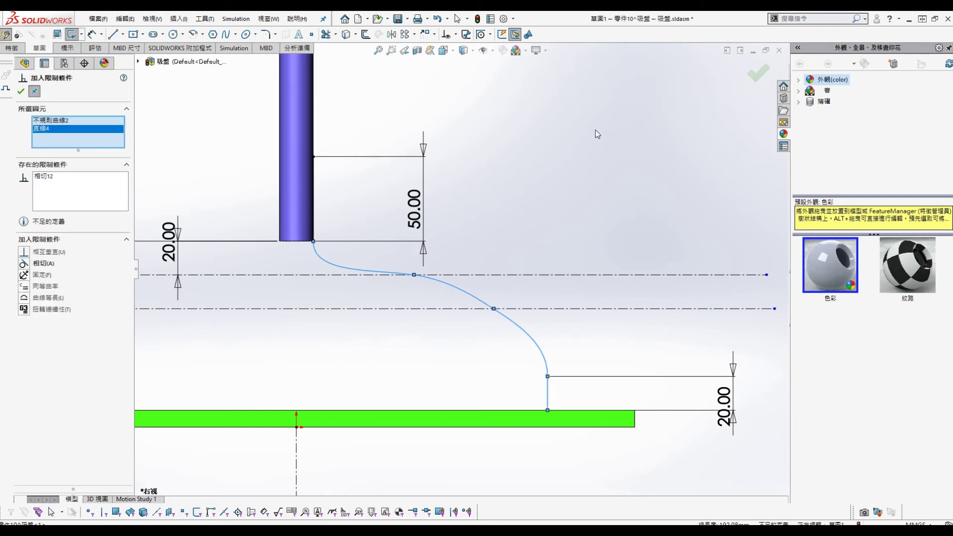
left_click(21, 91)
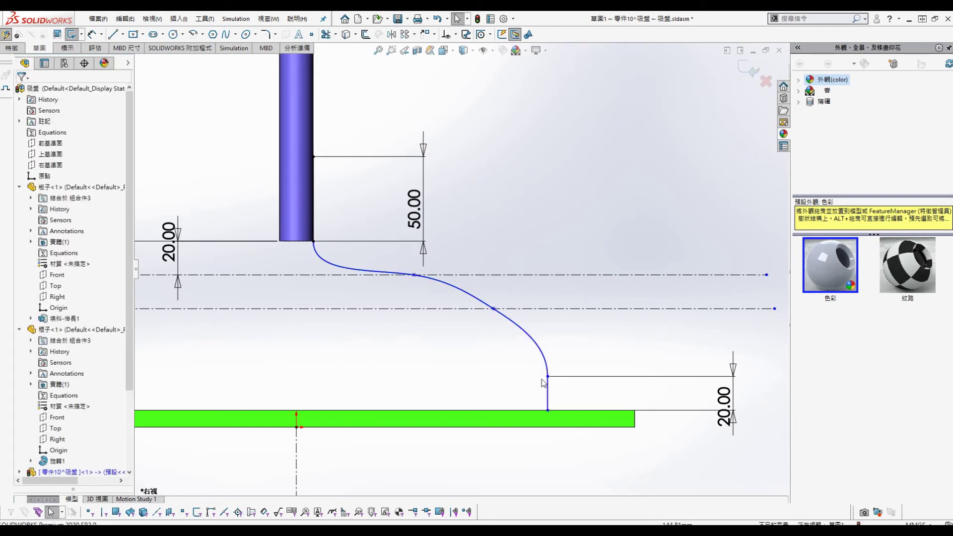
left_click(547, 394)
mouse_move(547, 395)
left_mouse_down()
mouse_move(596, 396)
mouse_move(529, 396)
left_mouse_up()
Add a path length dimension spanning the rod-side line, the S-curve spline and the plate line
key("s")
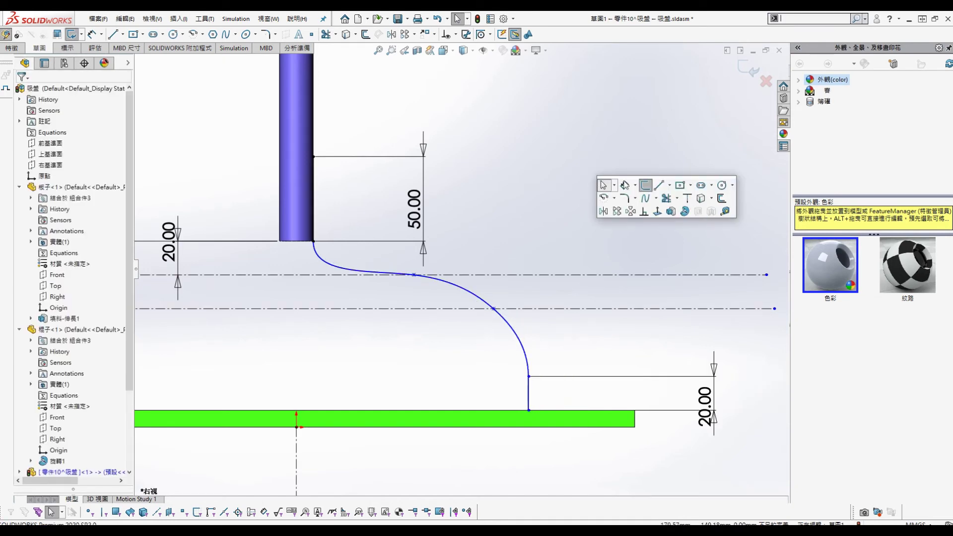
left_click(667, 198)
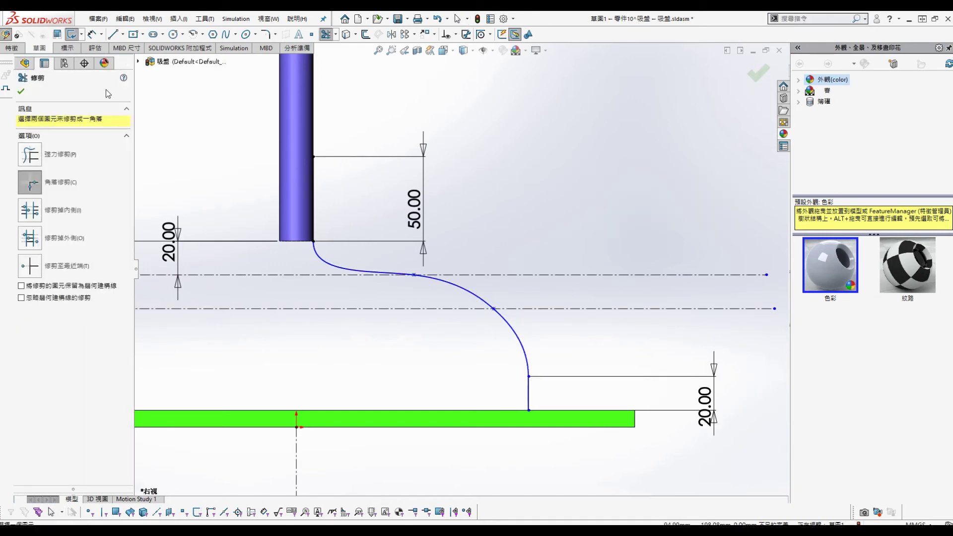
key("Escape")
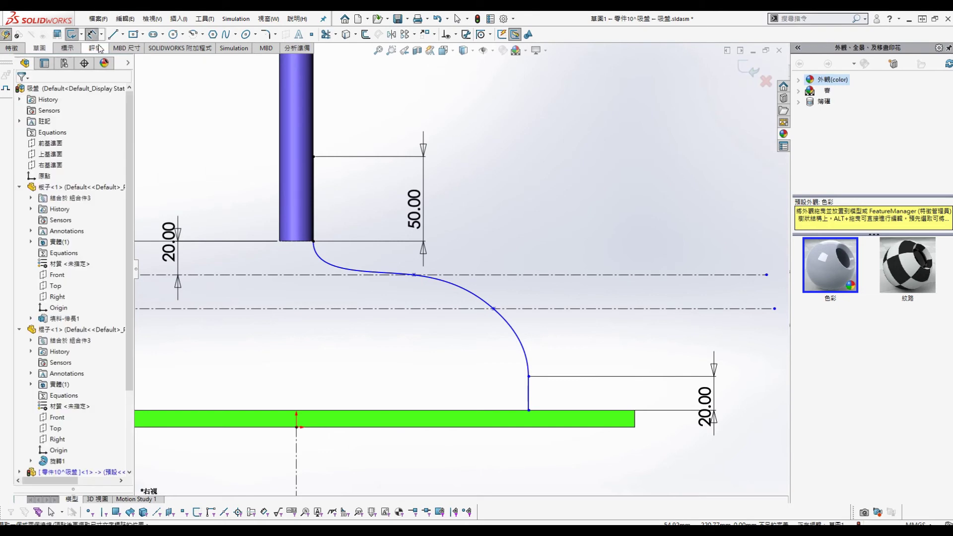
left_click(102, 35)
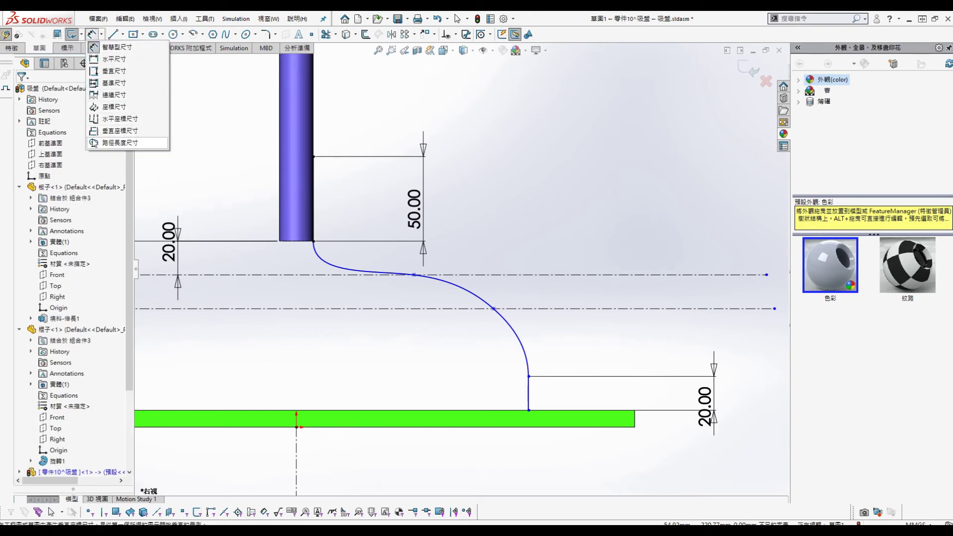
left_click(119, 142)
left_click(314, 210)
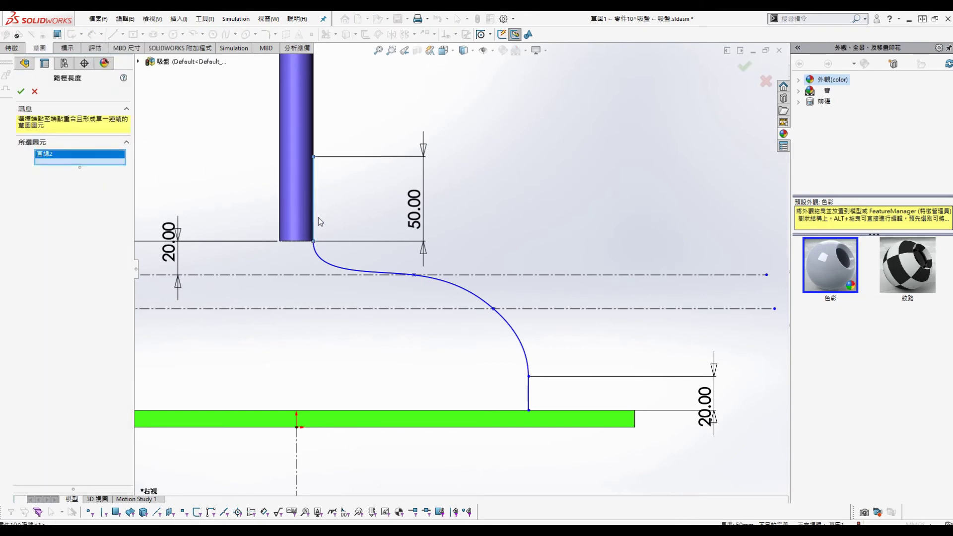
left_click(333, 268)
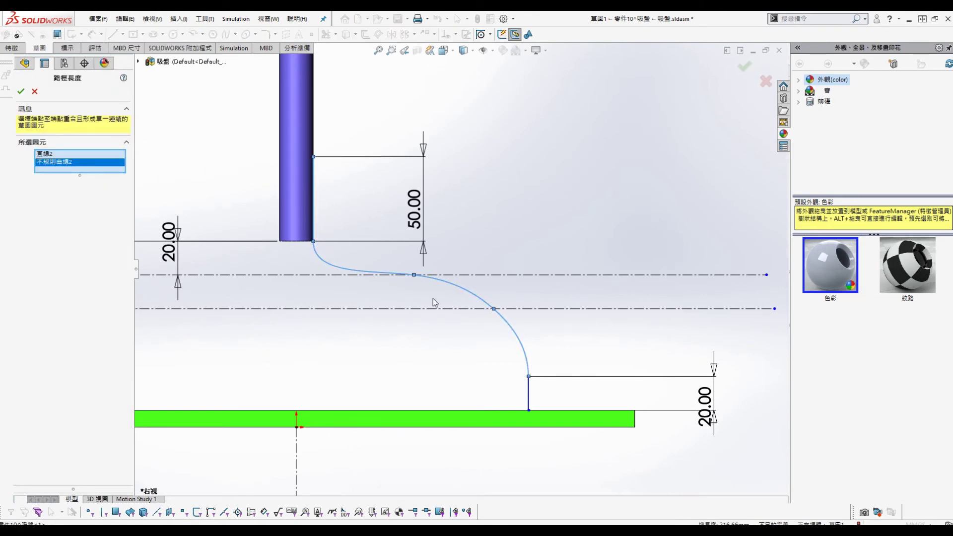
left_click(530, 403)
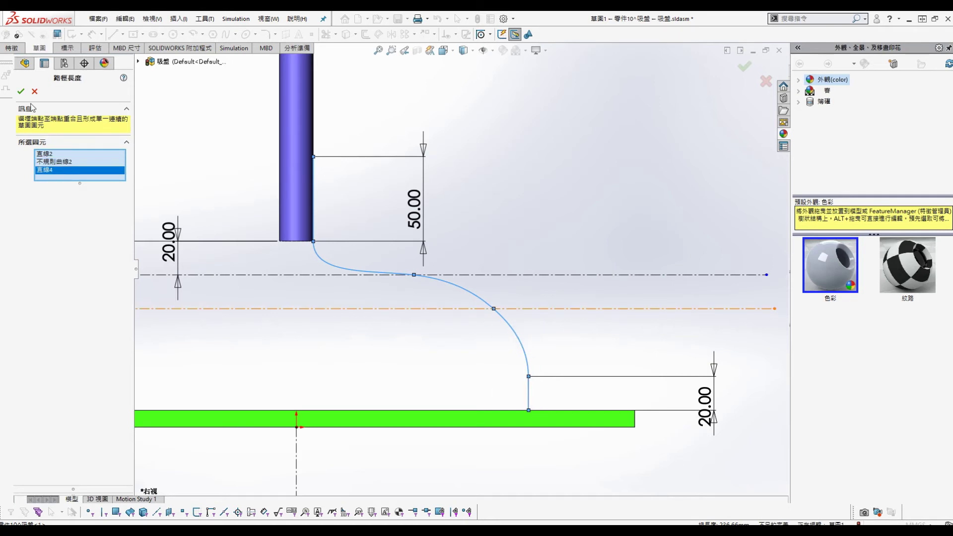
left_click(21, 92)
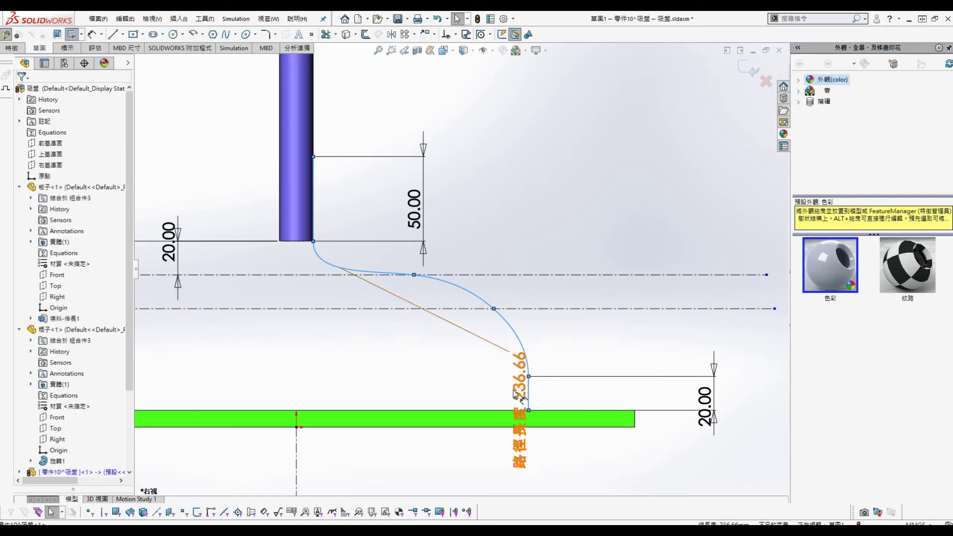
left_click(595, 194)
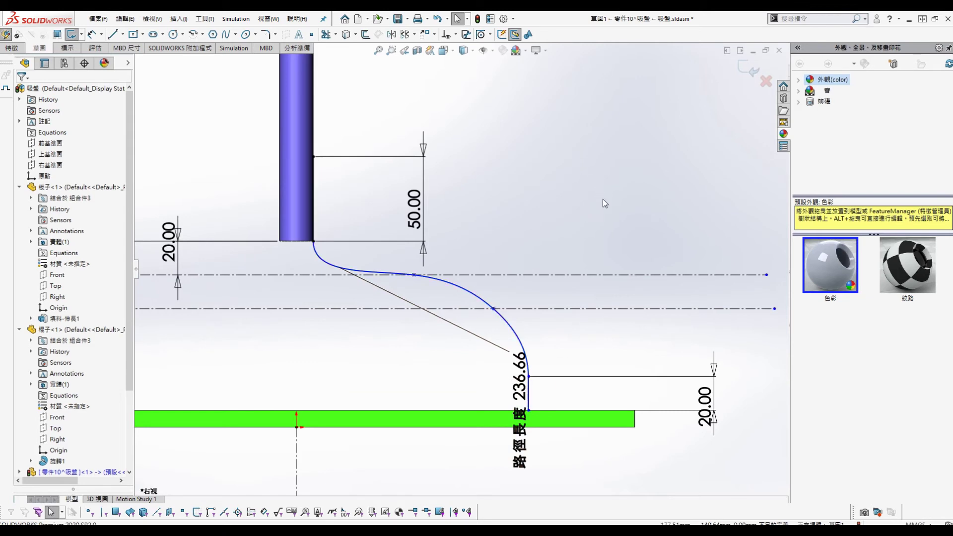
Change the path length from 236.66 to 240 and exit the sketch
double_click(512, 386)
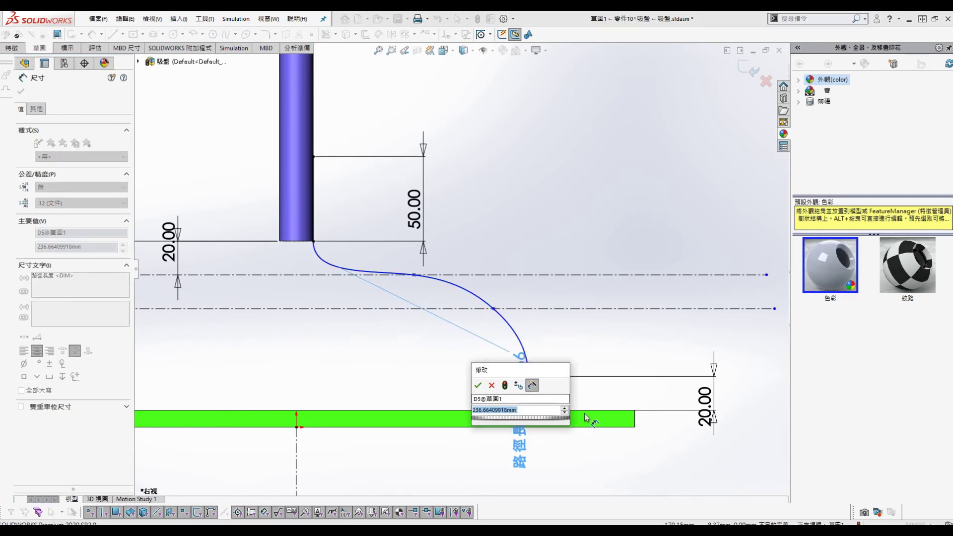
type("240")
key("Return")
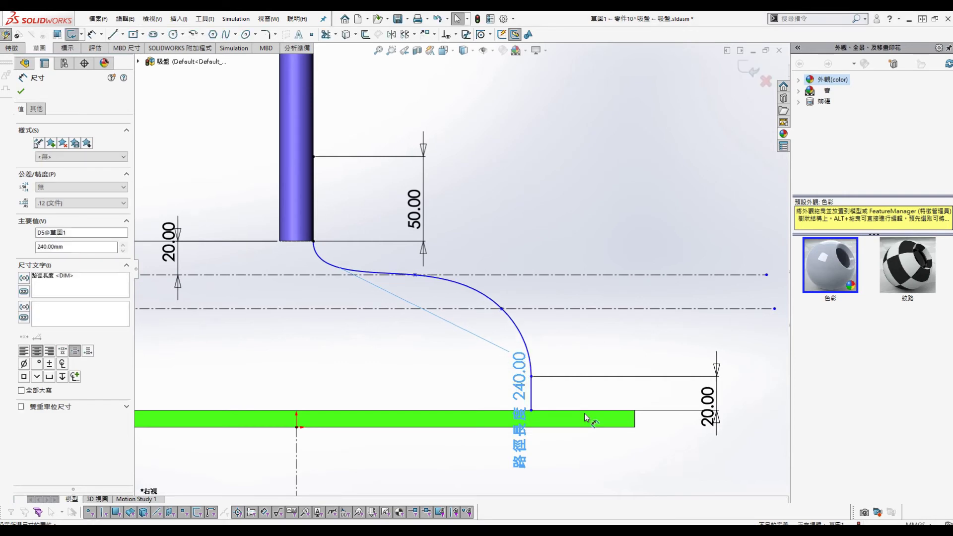
left_click(610, 208)
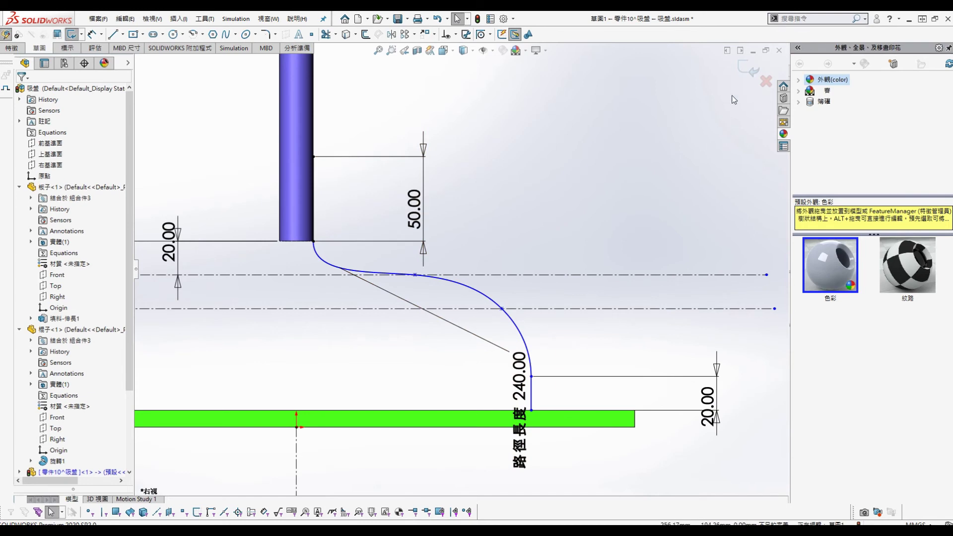
left_click(749, 69)
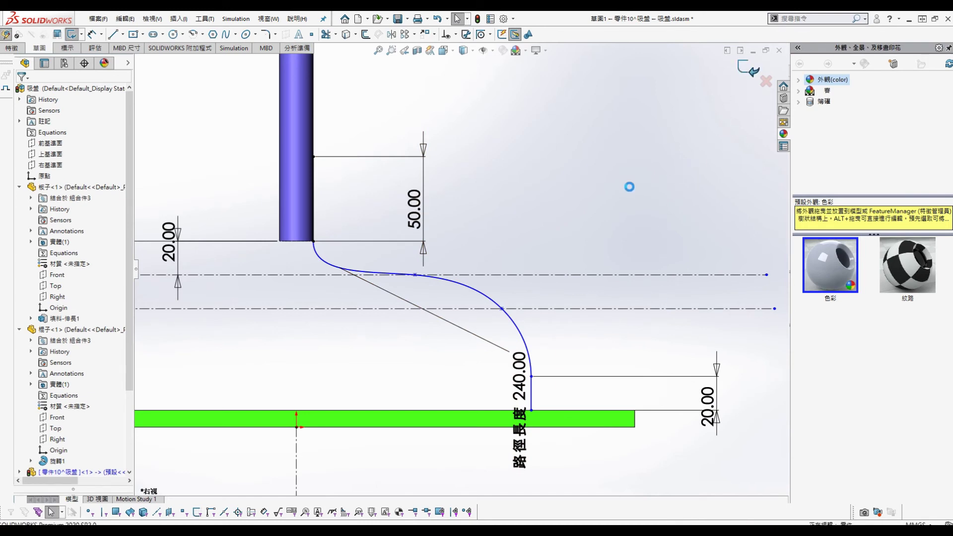
Return to the assembly level and raise the rod, rebuilding so the S-curve follows it
left_click(755, 70)
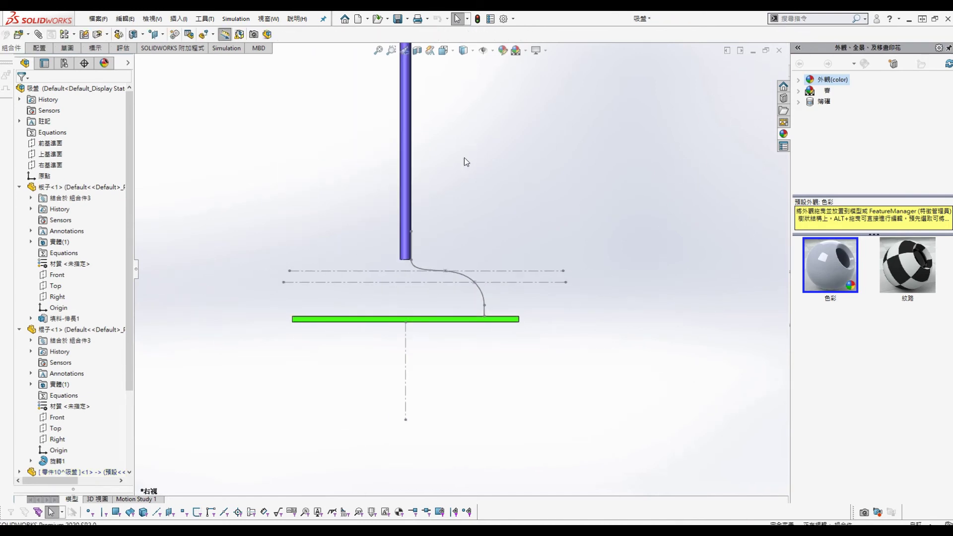
left_click(411, 134)
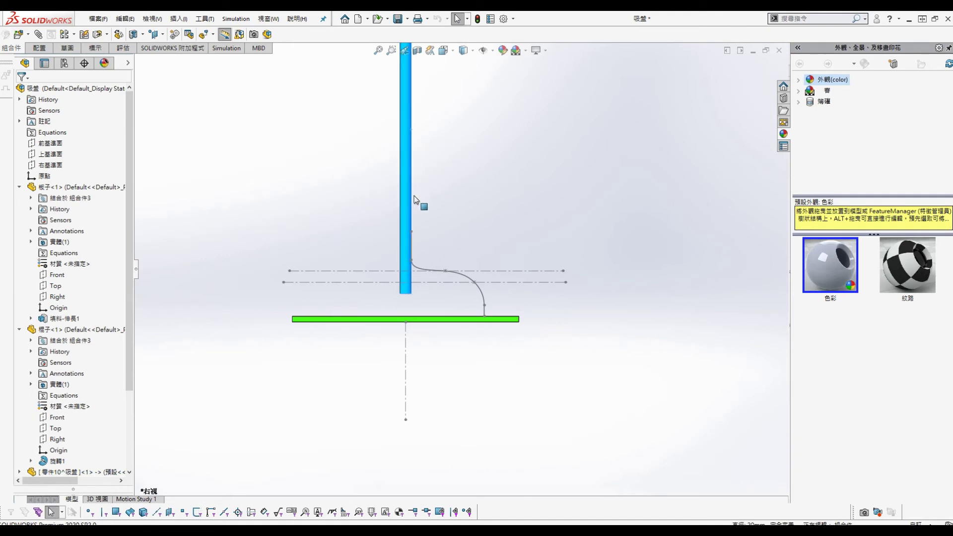
left_click(478, 24)
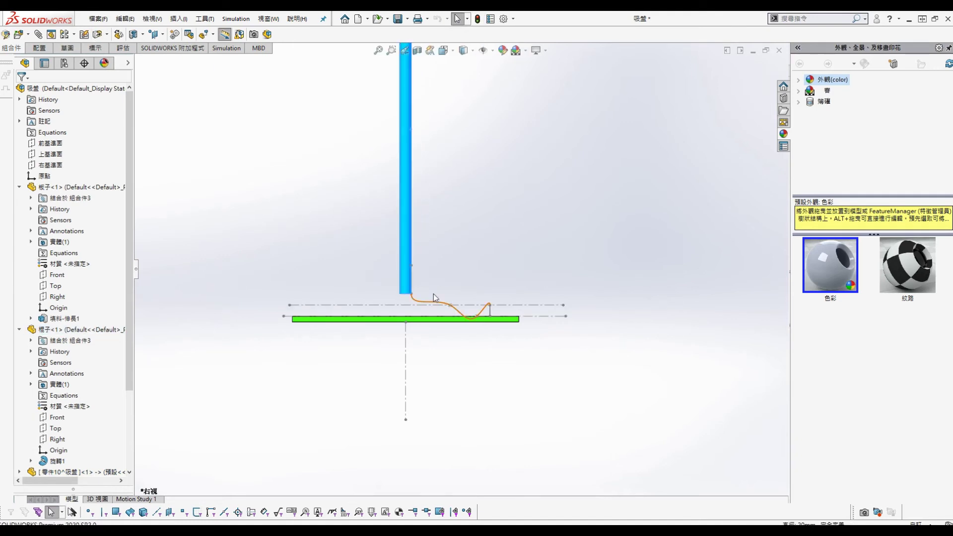
left_click_drag(404, 240, 427, 100)
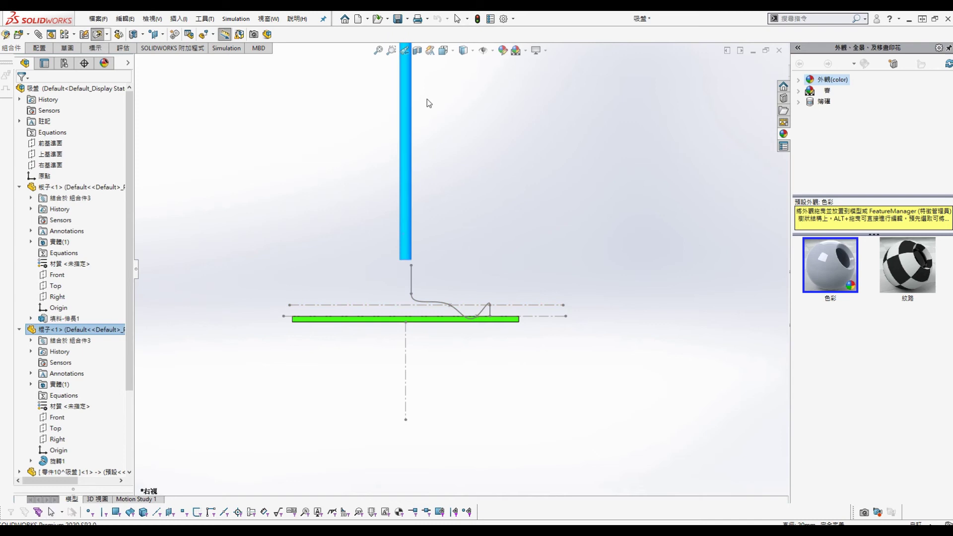
left_click(476, 20)
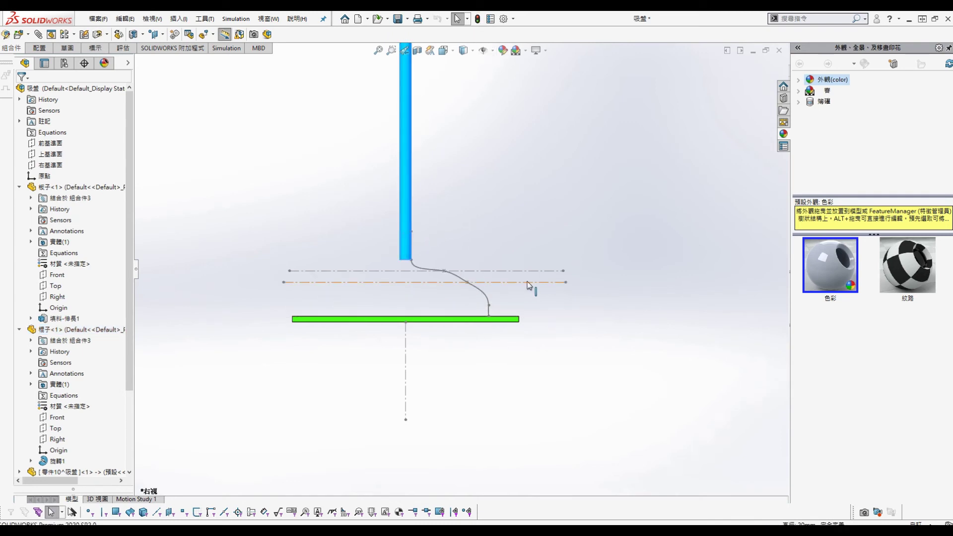
left_click_drag(406, 209, 426, 323)
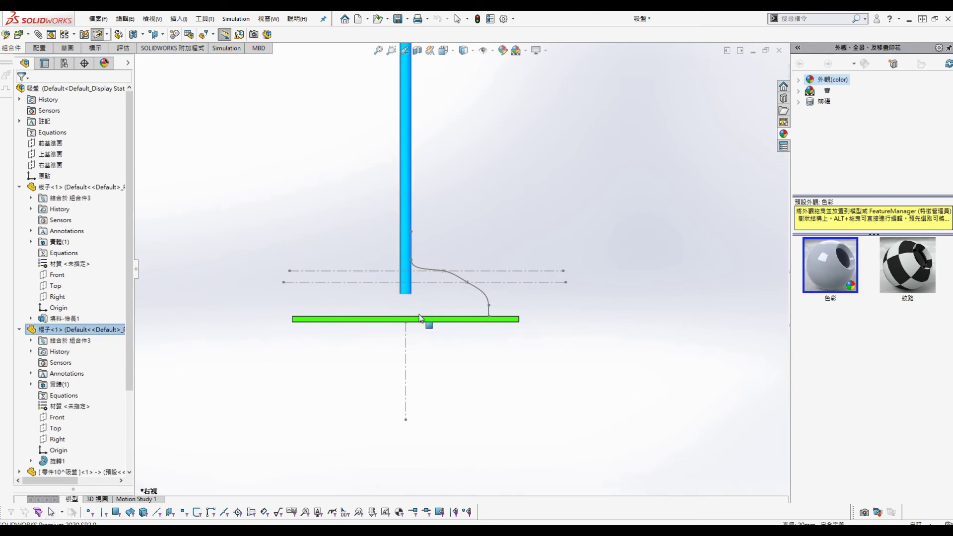
left_click(477, 20)
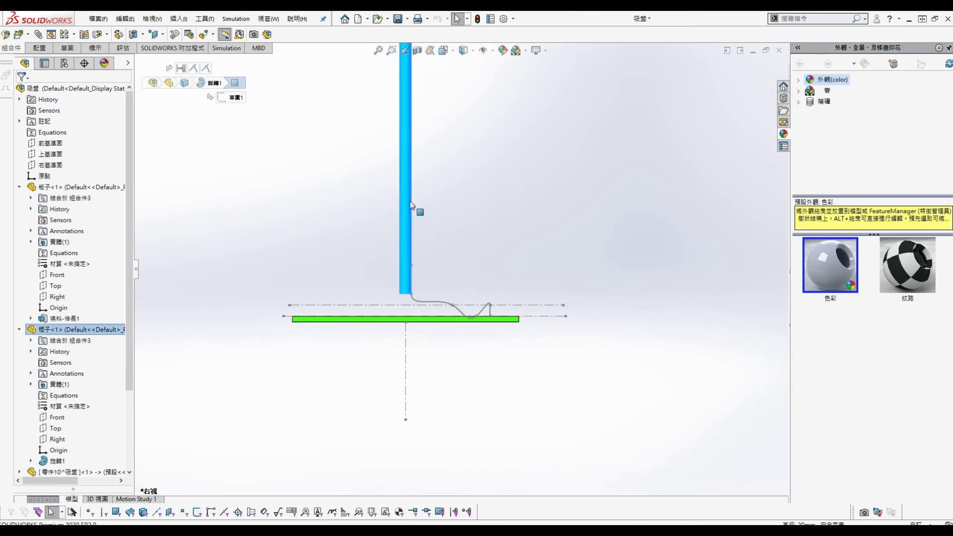
left_click_drag(409, 211, 414, 177)
left_click(477, 20)
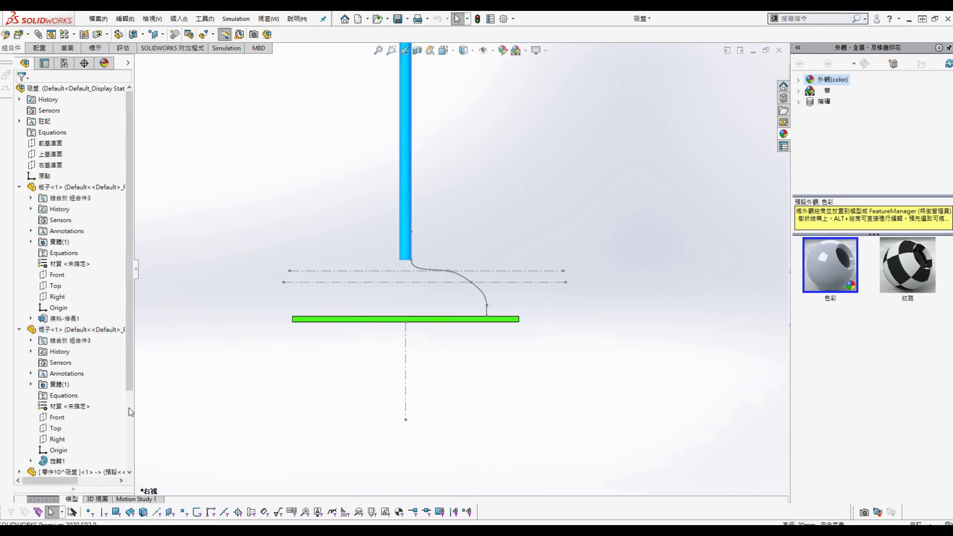
Expand the suction-cup part in the FeatureManager tree and select its sketch 草圖1
scroll(123, 408, "down", 3)
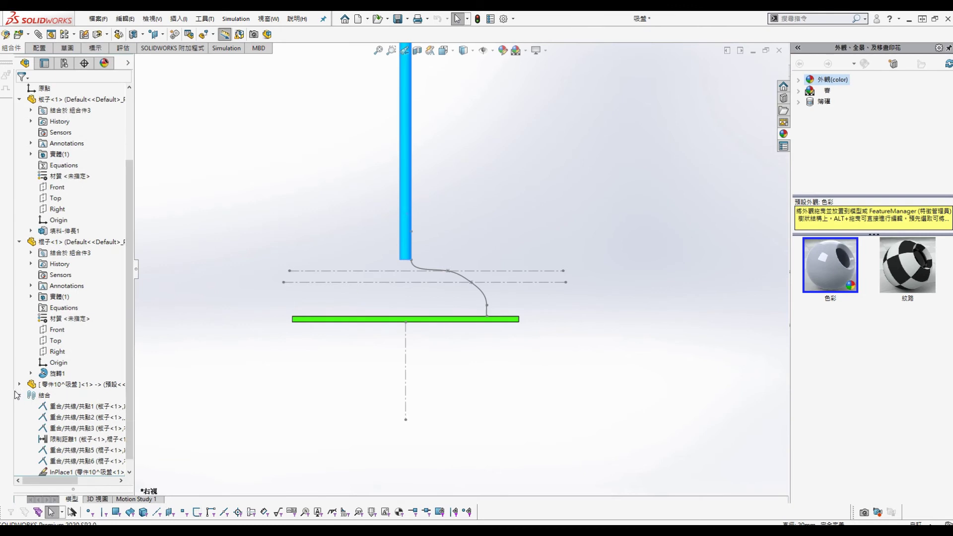
left_click(20, 386)
left_click(64, 460)
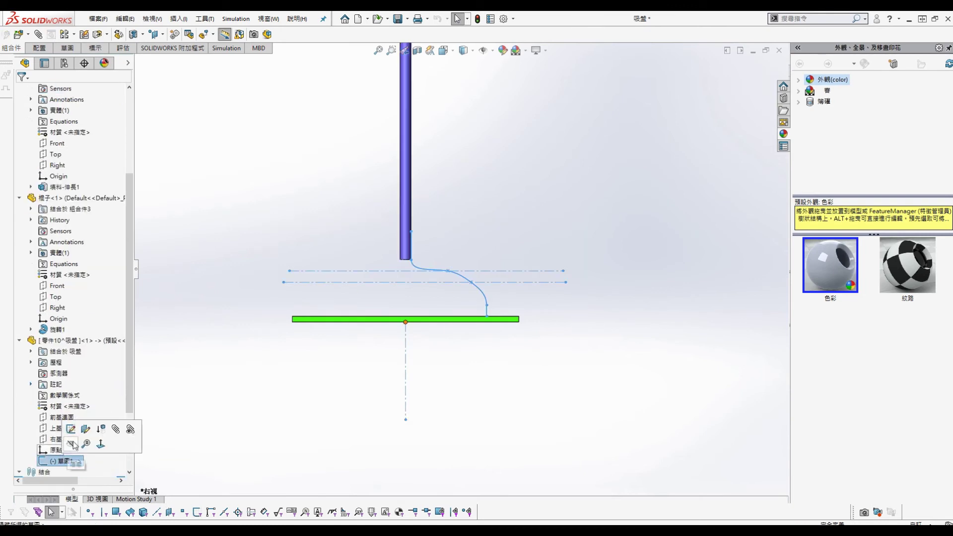
Change the lower centreline's 40.00 offset from the rod bottom to 35.00 in 草圖1, then exit the sketch
double_click(491, 294)
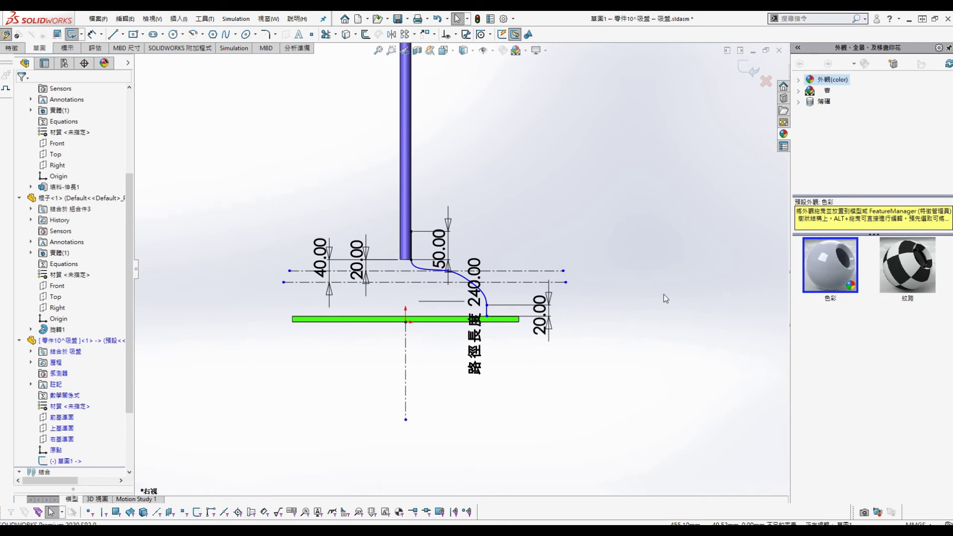
double_click(324, 250)
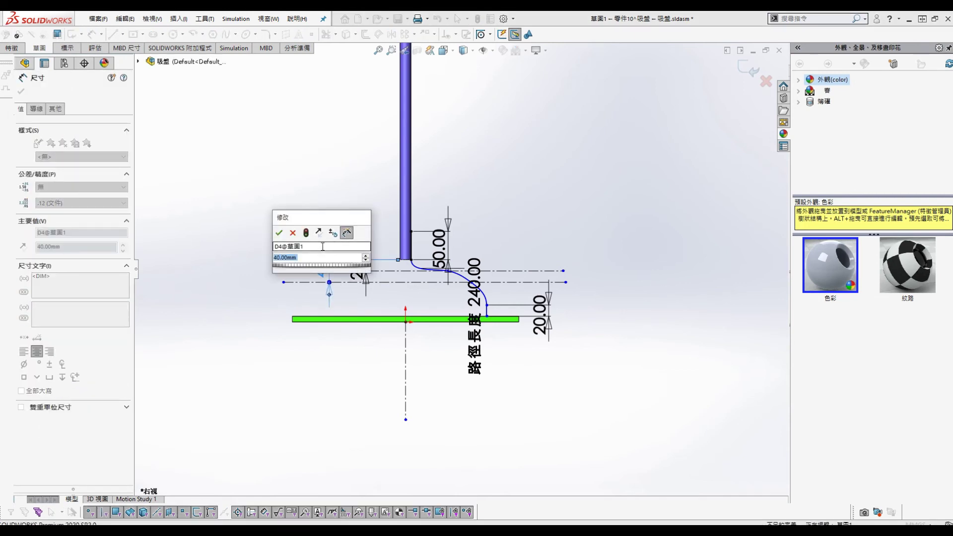
type("35")
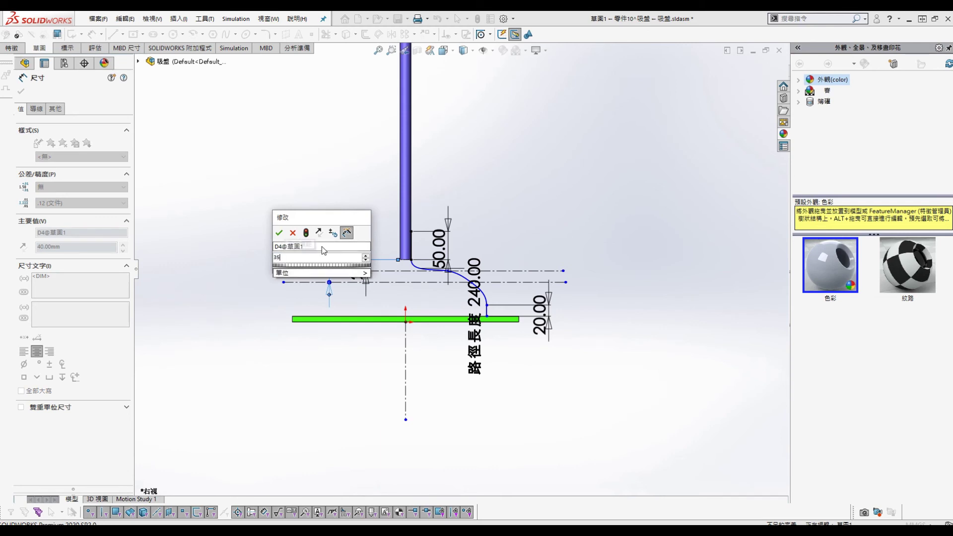
key("Return")
left_click(582, 166)
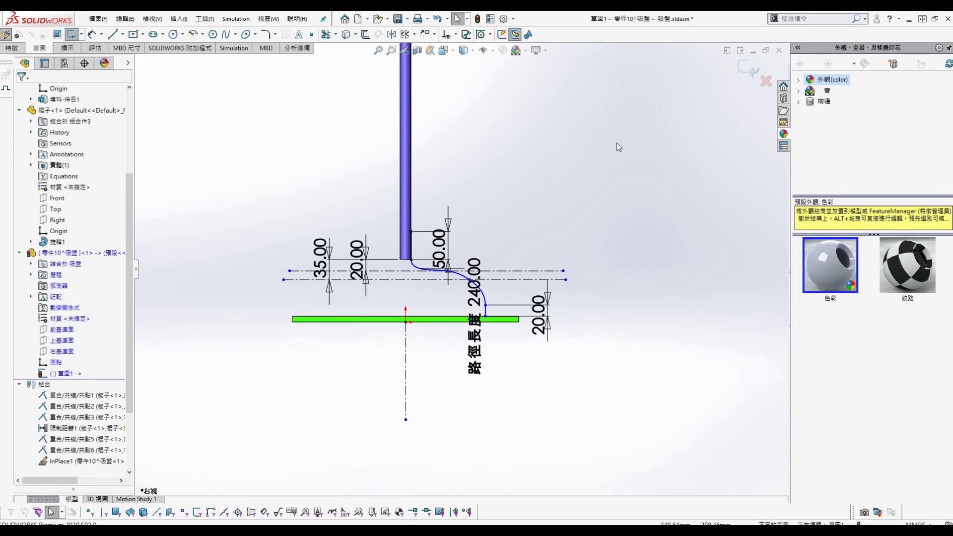
left_click(748, 69)
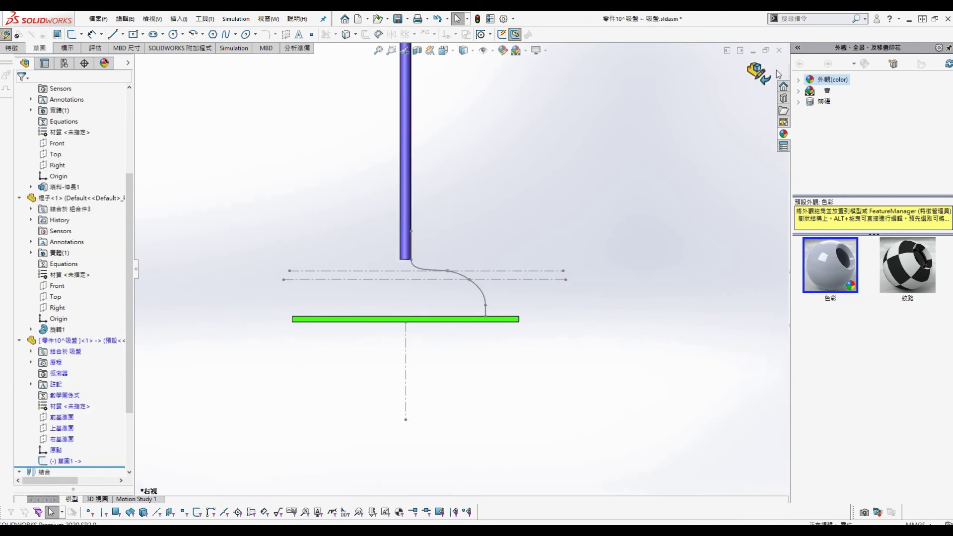
Return to the assembly, raise the rod and rebuild, then select sketch 草圖1
left_click(760, 72)
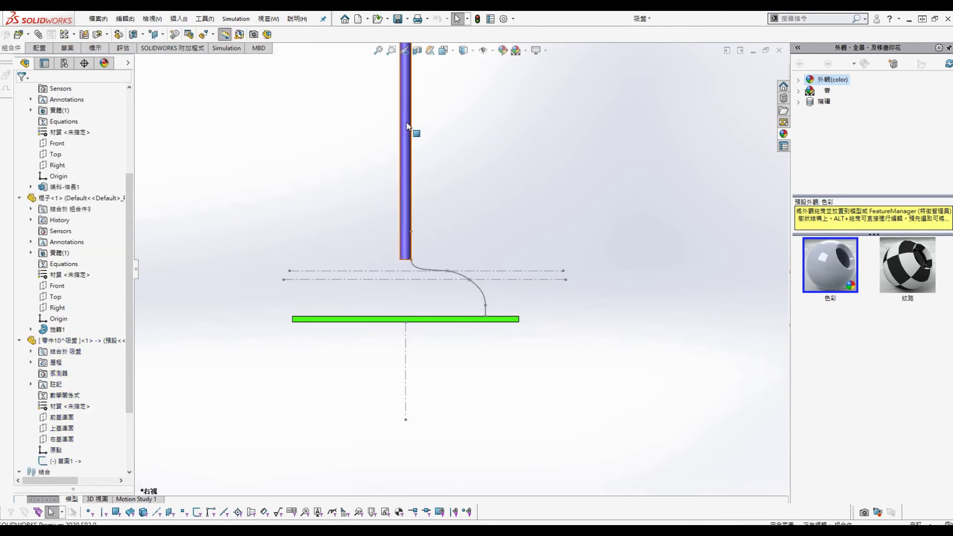
left_click(403, 208)
left_click(477, 19)
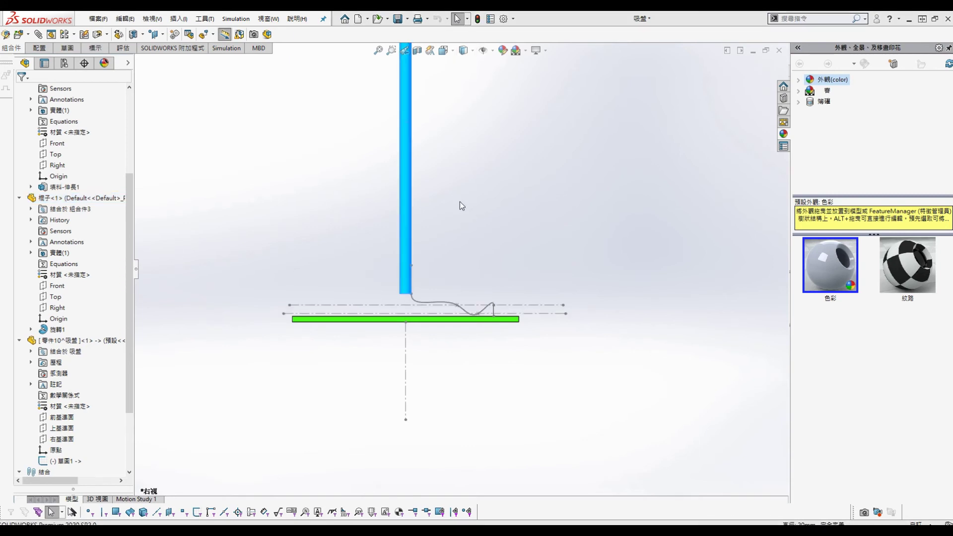
left_click_drag(407, 229, 405, 128)
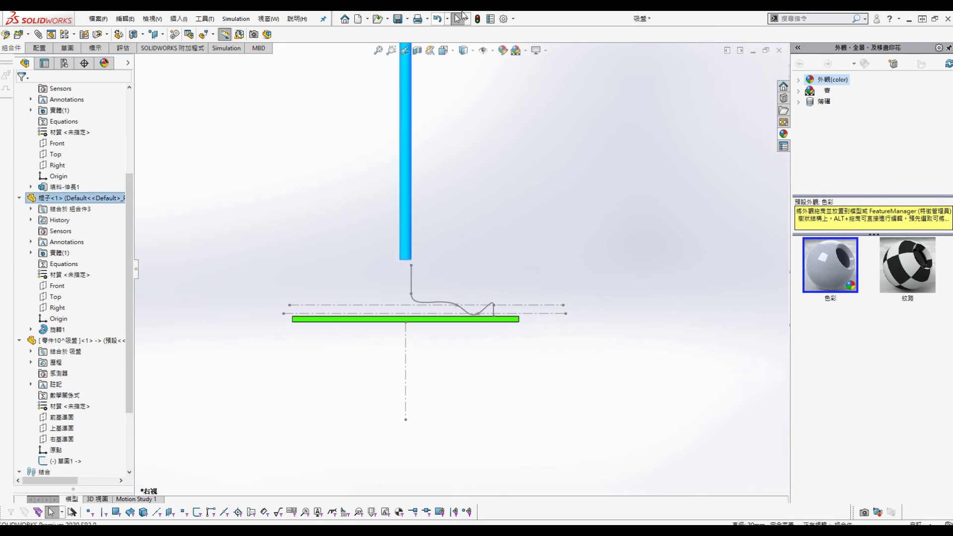
left_click(477, 18)
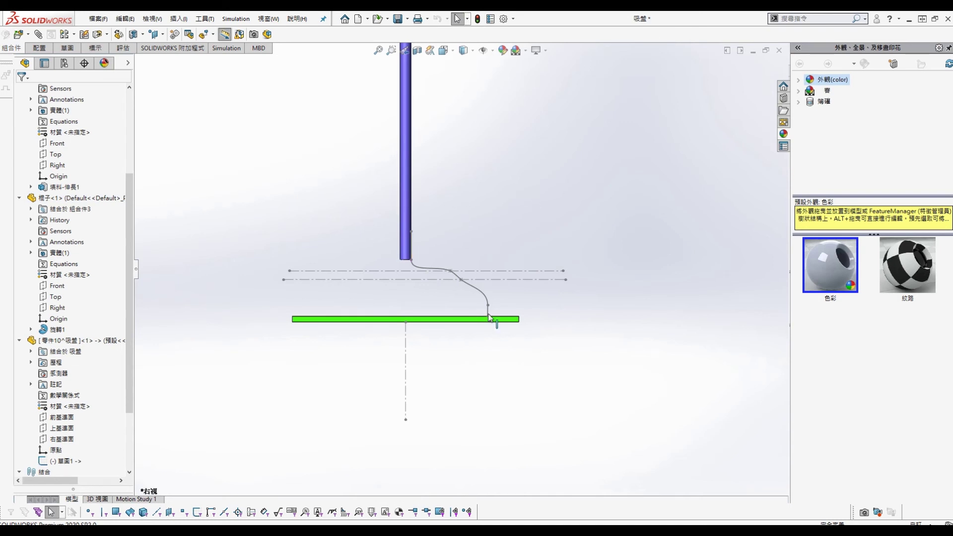
left_click(64, 461)
Revolve the S-curve sketch 360° about centerline 直線1 into the dome surface 曲面-旋轉1
left_click(79, 429)
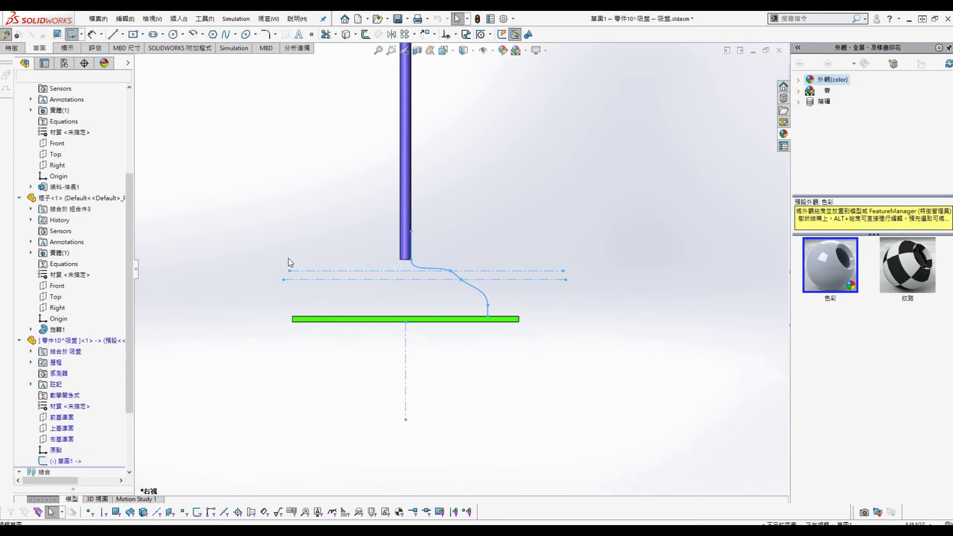
left_click(179, 18)
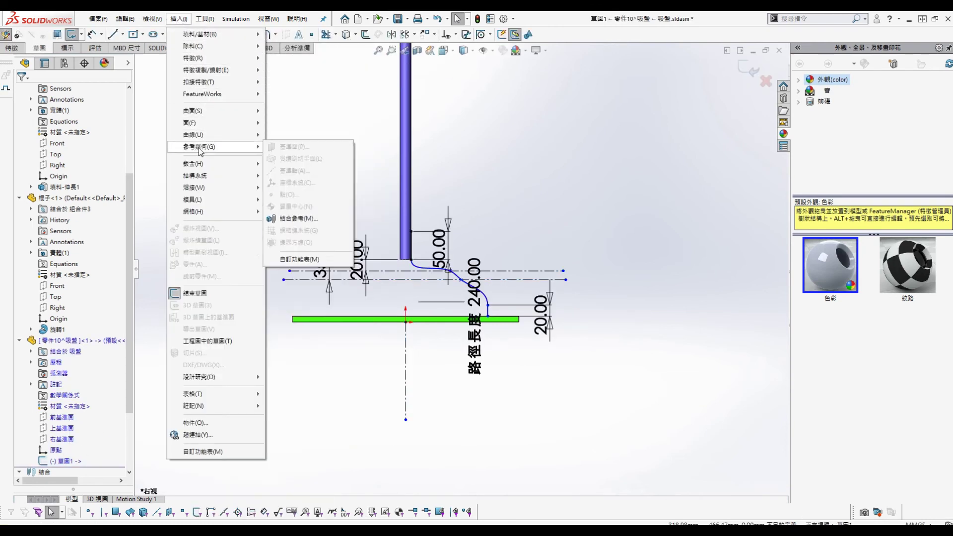
mouse_move(192, 110)
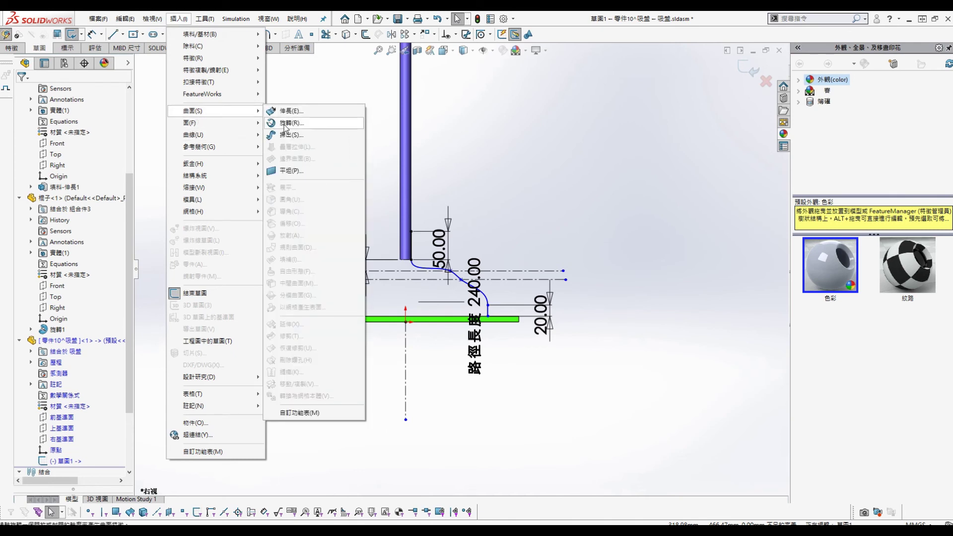
left_click(288, 123)
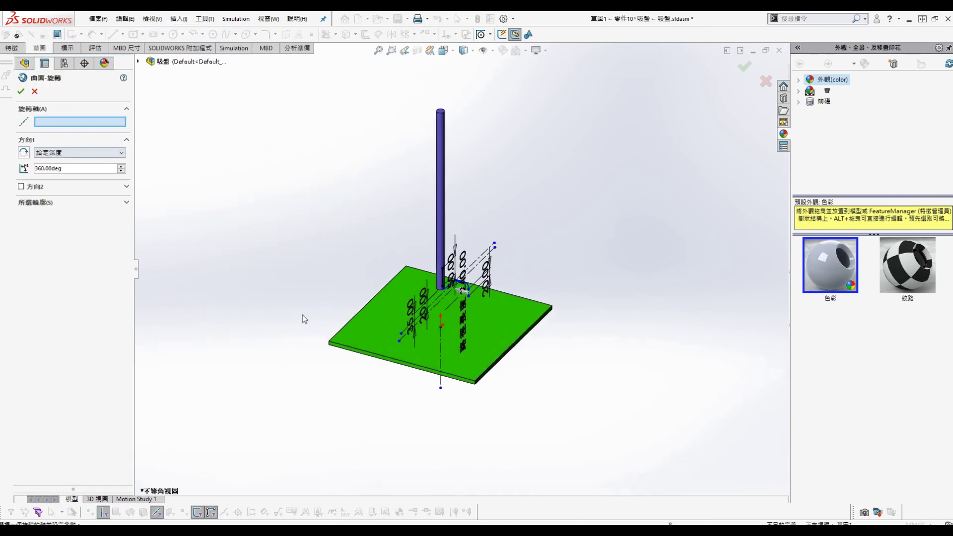
left_click(441, 385)
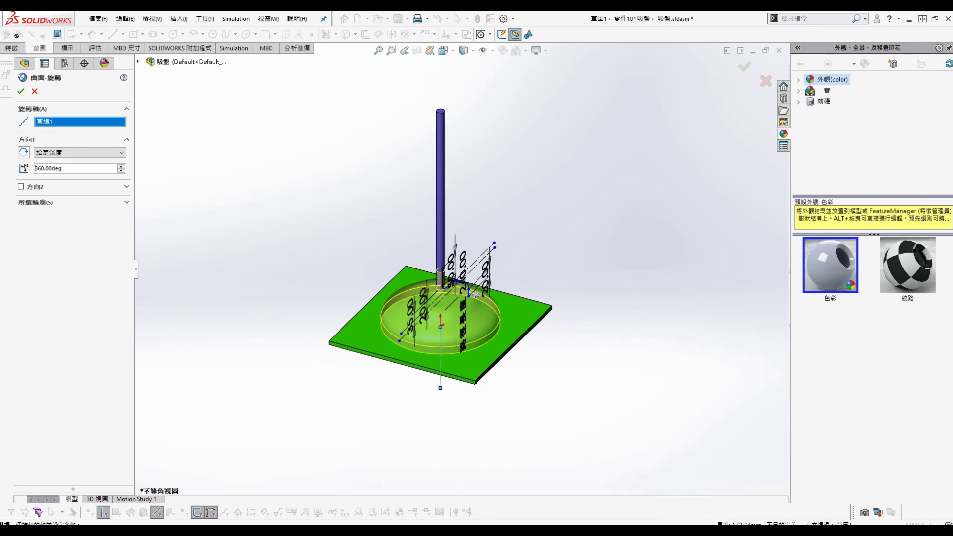
left_click(20, 91)
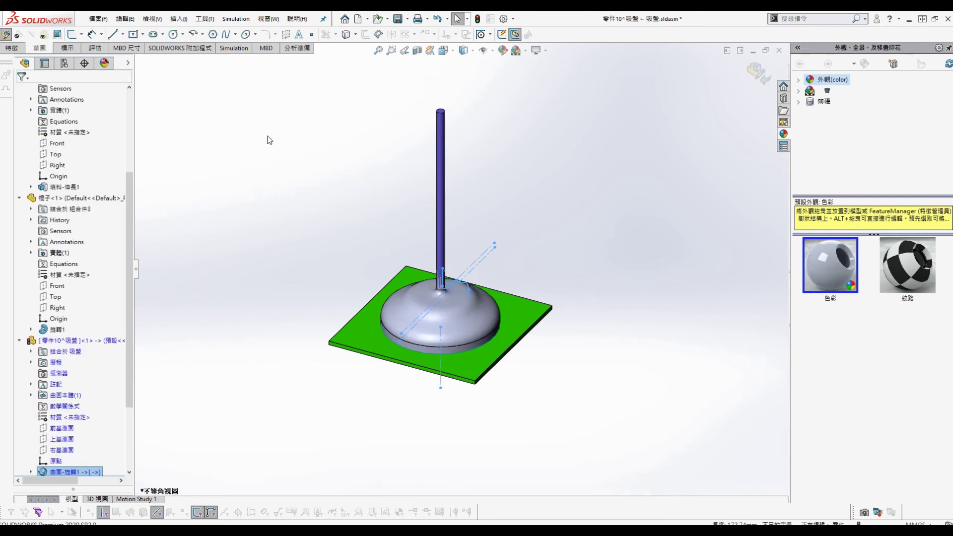
Return to the assembly, then reopen 零件10^吸盤 for in-context editing with Edit Part
left_click(760, 71)
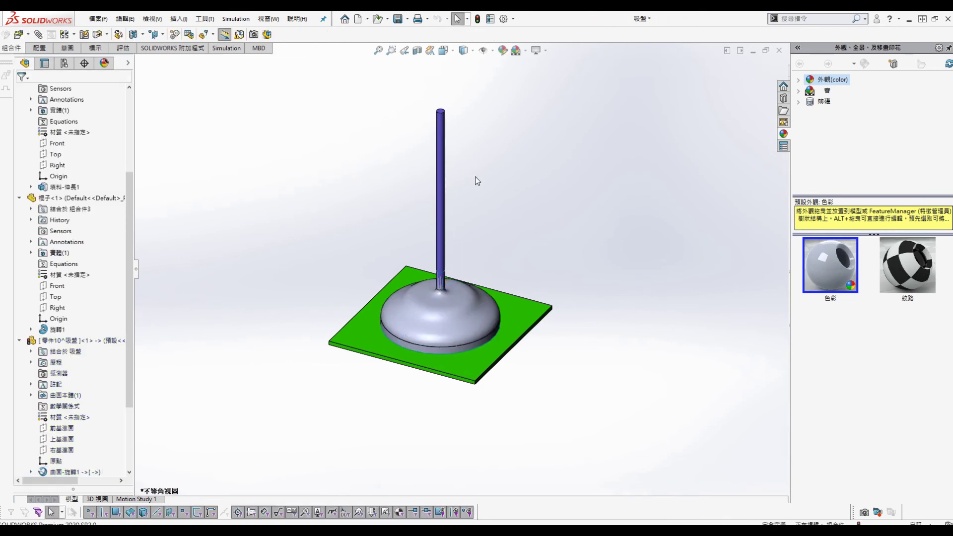
left_click(179, 19)
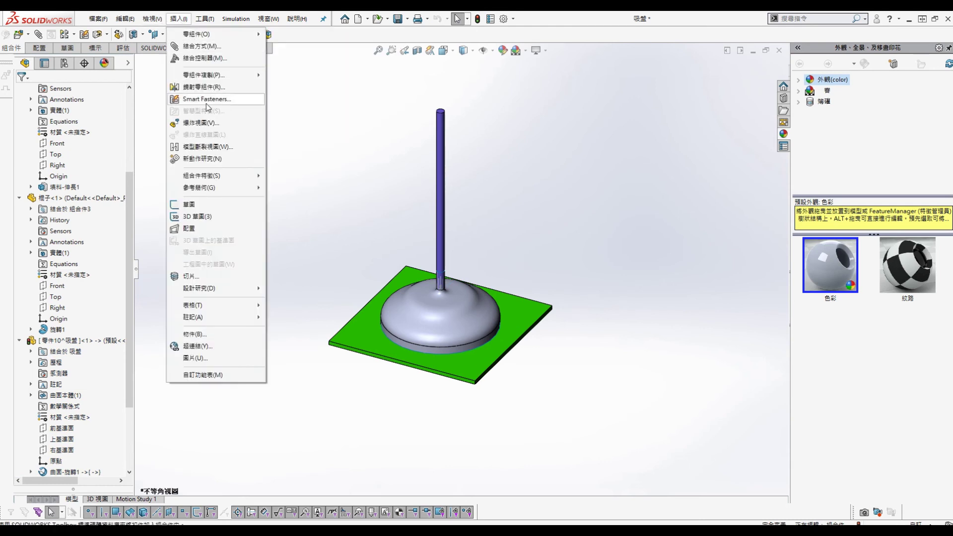
left_click(80, 471)
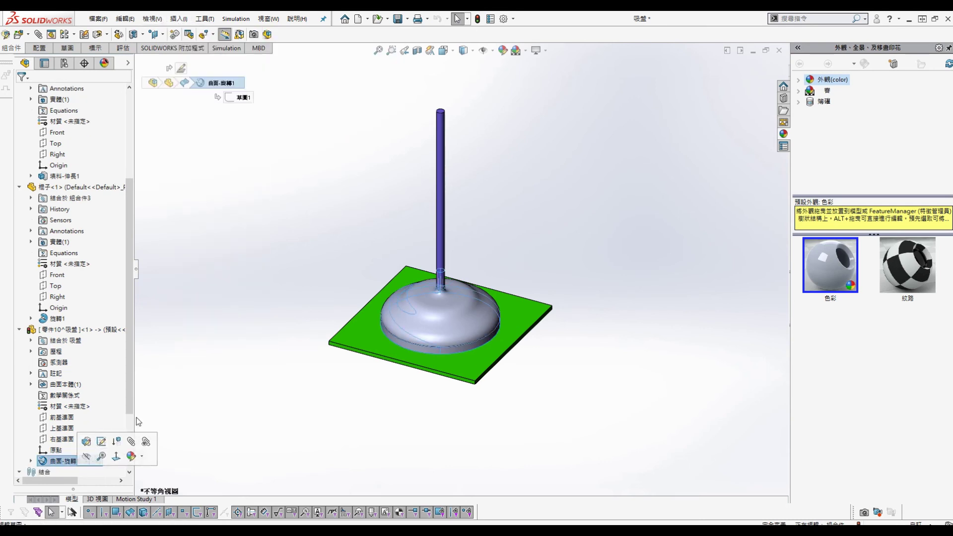
left_click(64, 329)
right_click(65, 329)
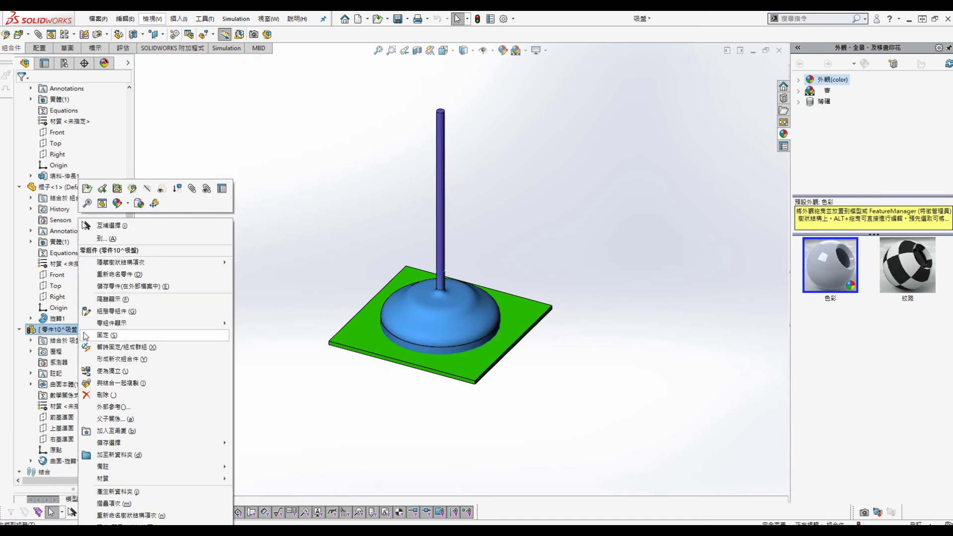
left_click(132, 189)
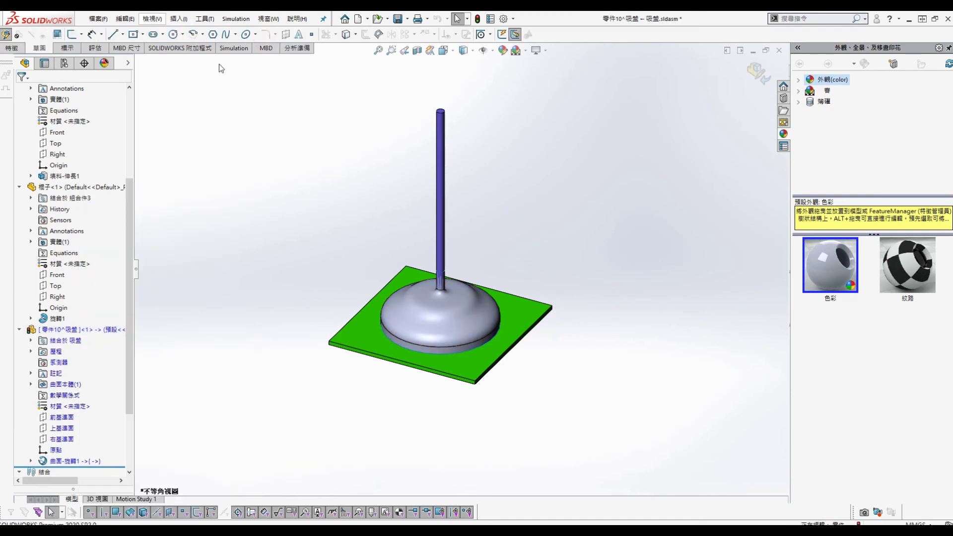
left_click(171, 20)
mouse_move(199, 34)
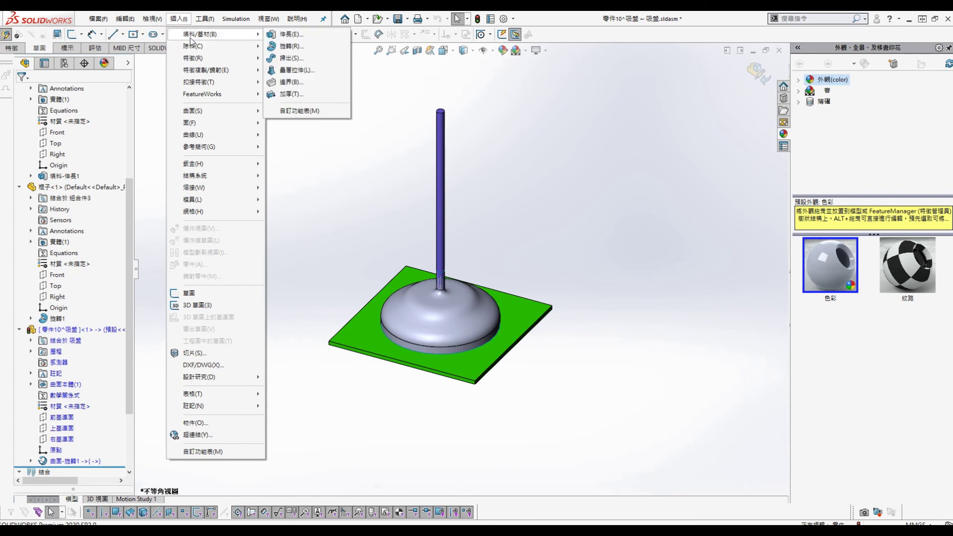
Thicken surface 曲面-旋轉1 by 10.00mm into the solid suction cup 加厚1
left_click(292, 95)
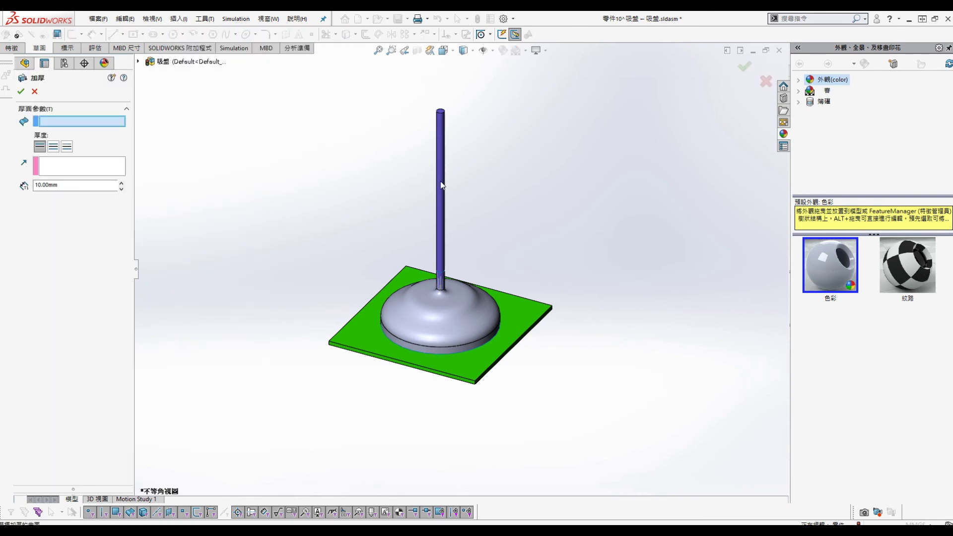
left_click(427, 333)
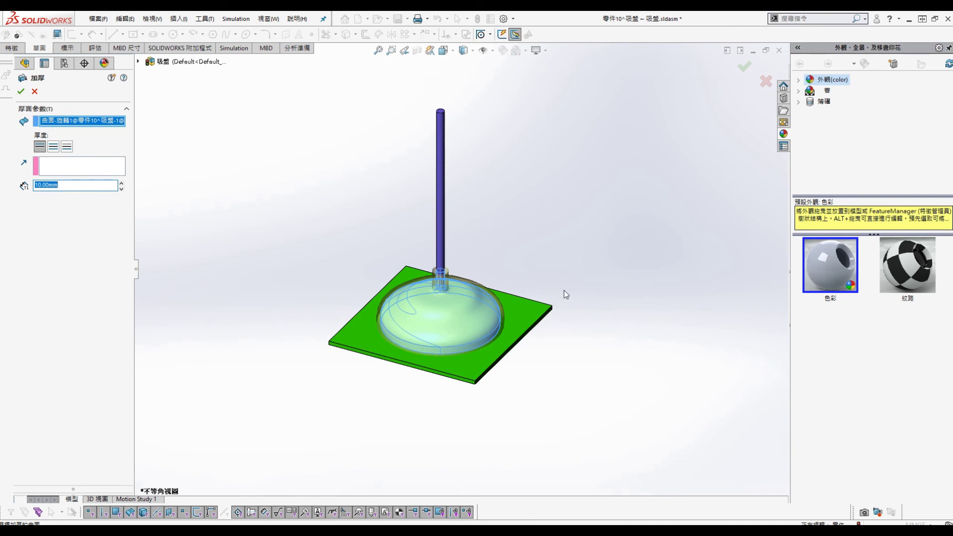
middle_click_drag(564, 290, 571, 265)
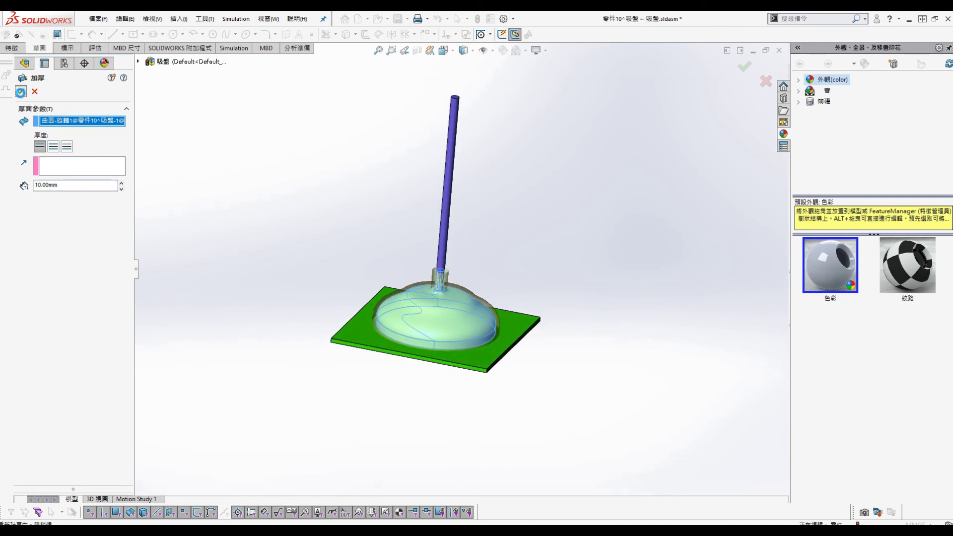
left_click(21, 91)
left_click(757, 74)
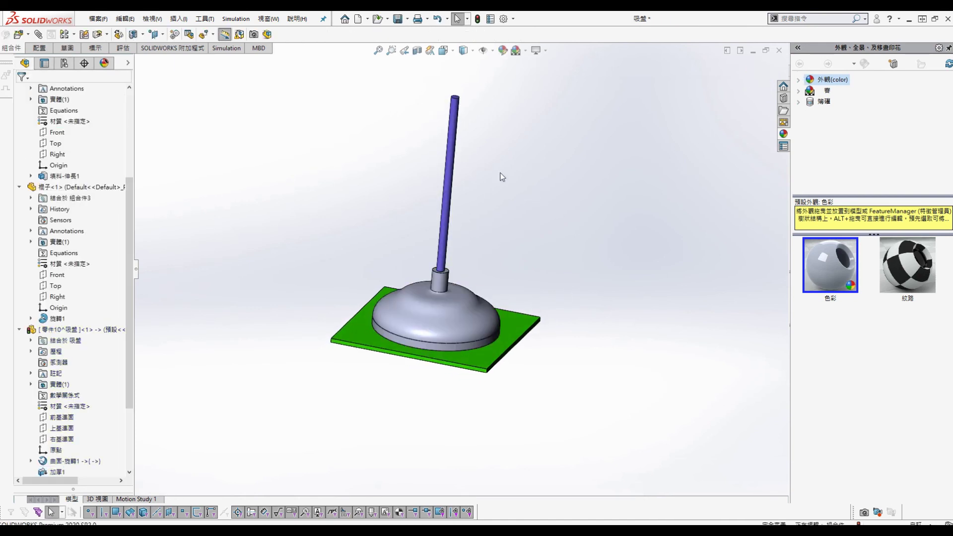
left_click(449, 172)
left_click_drag(449, 173, 446, 196)
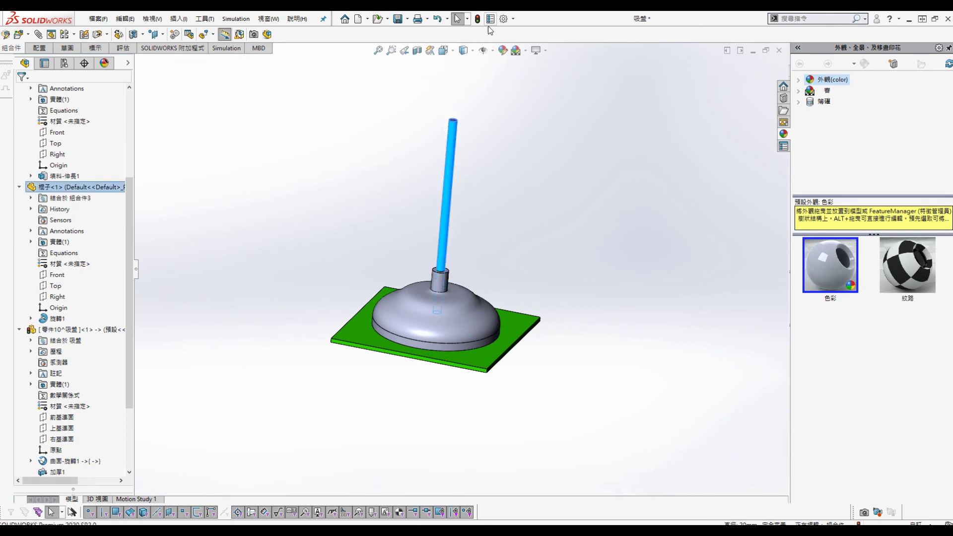
key("ctrl+b")
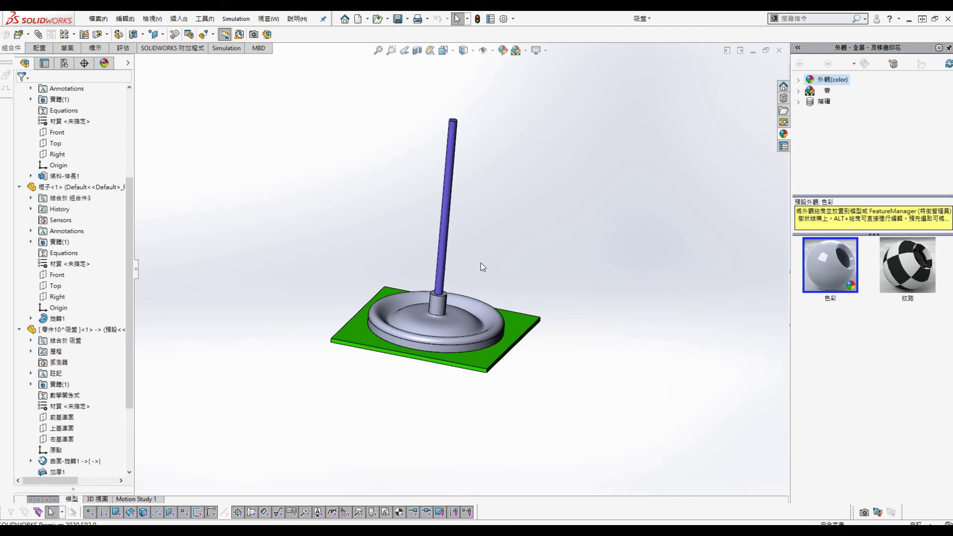
left_click_drag(446, 266, 448, 193)
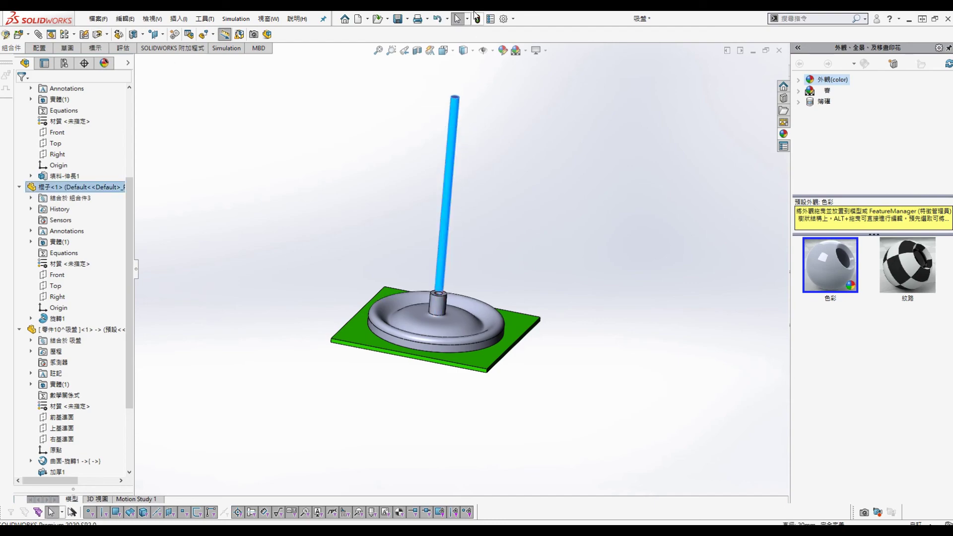
key("ctrl+b")
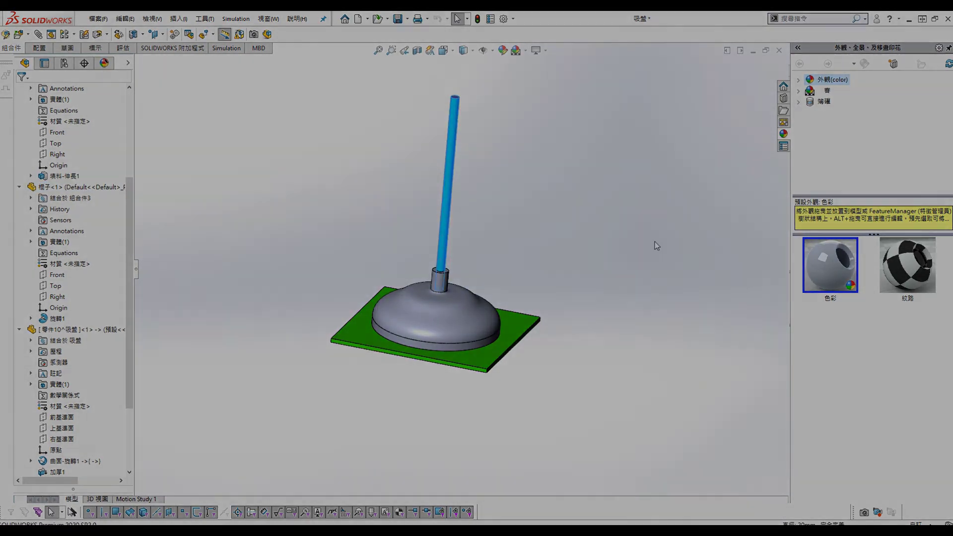